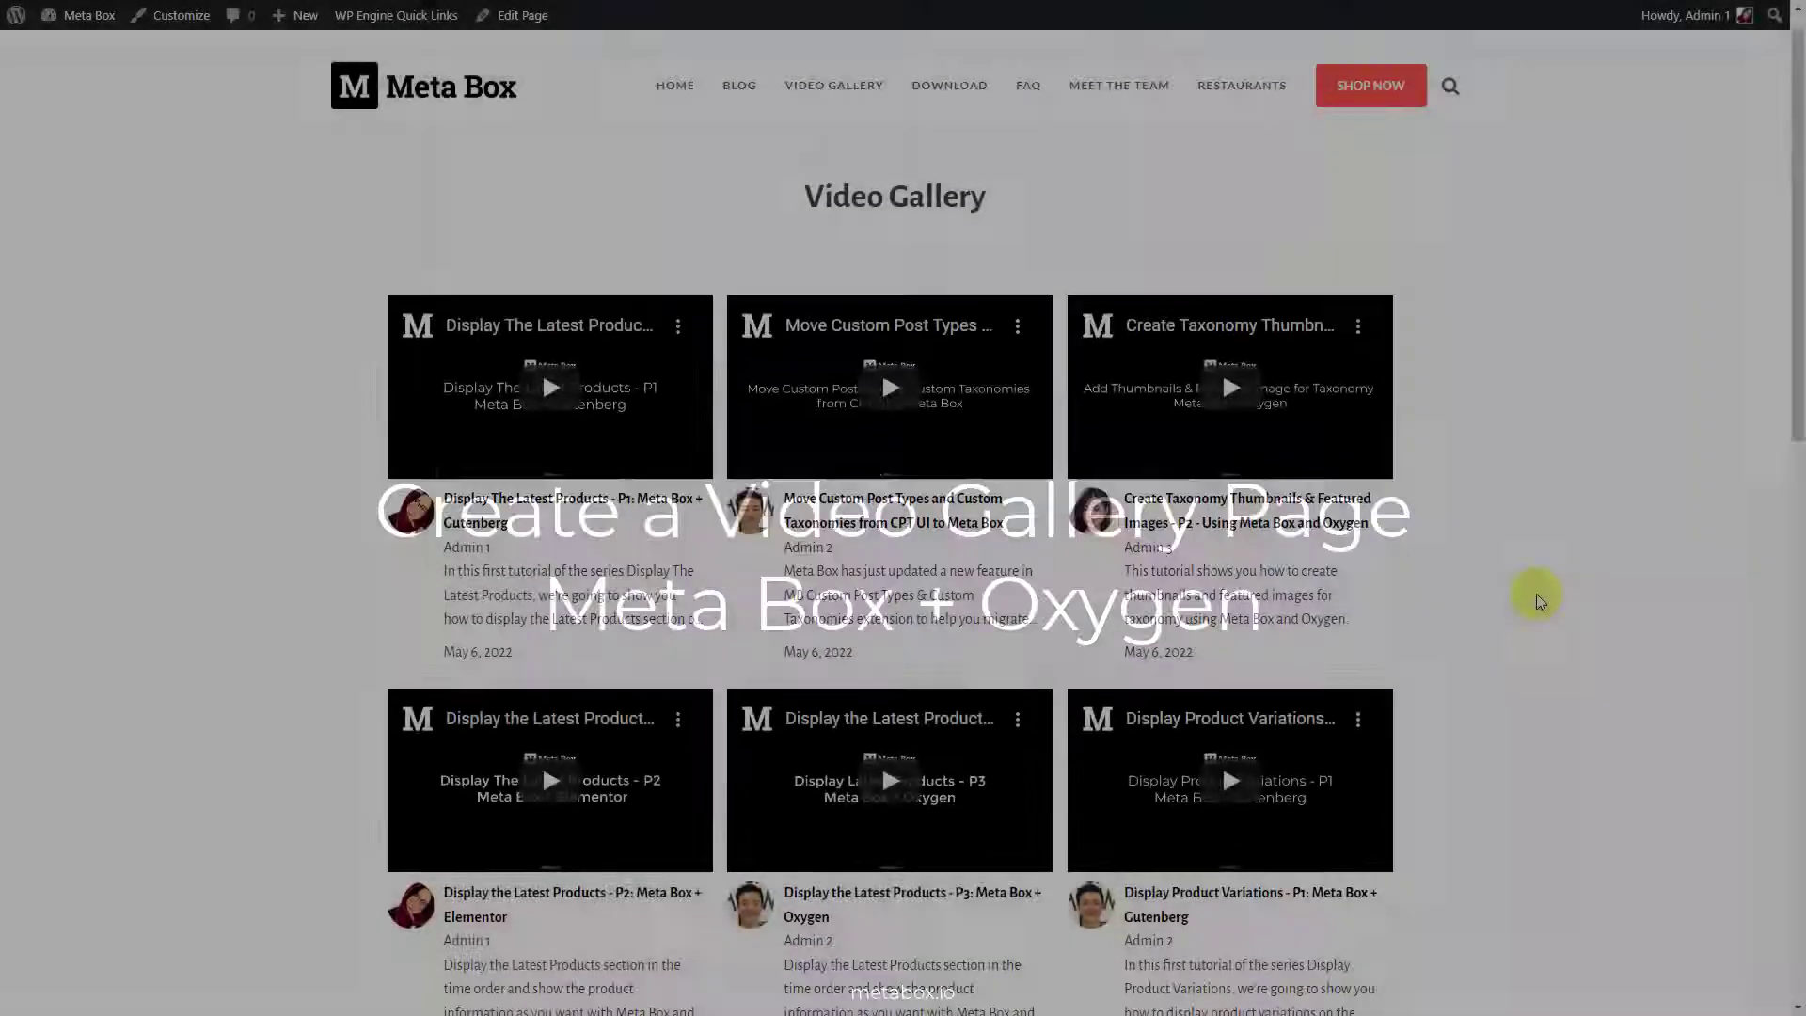
Go to Meta Box > Extensions from the WordPress admin sidebar.
{"action": "scroll", "coordinate": [1537, 595], "scroll_direction": "down", "scroll_amount": 5}
{"action": "scroll", "coordinate": [1537, 594], "scroll_direction": "down", "scroll_amount": 2}
{"action": "scroll", "coordinate": [1537, 595], "scroll_direction": "up", "scroll_amount": 10}
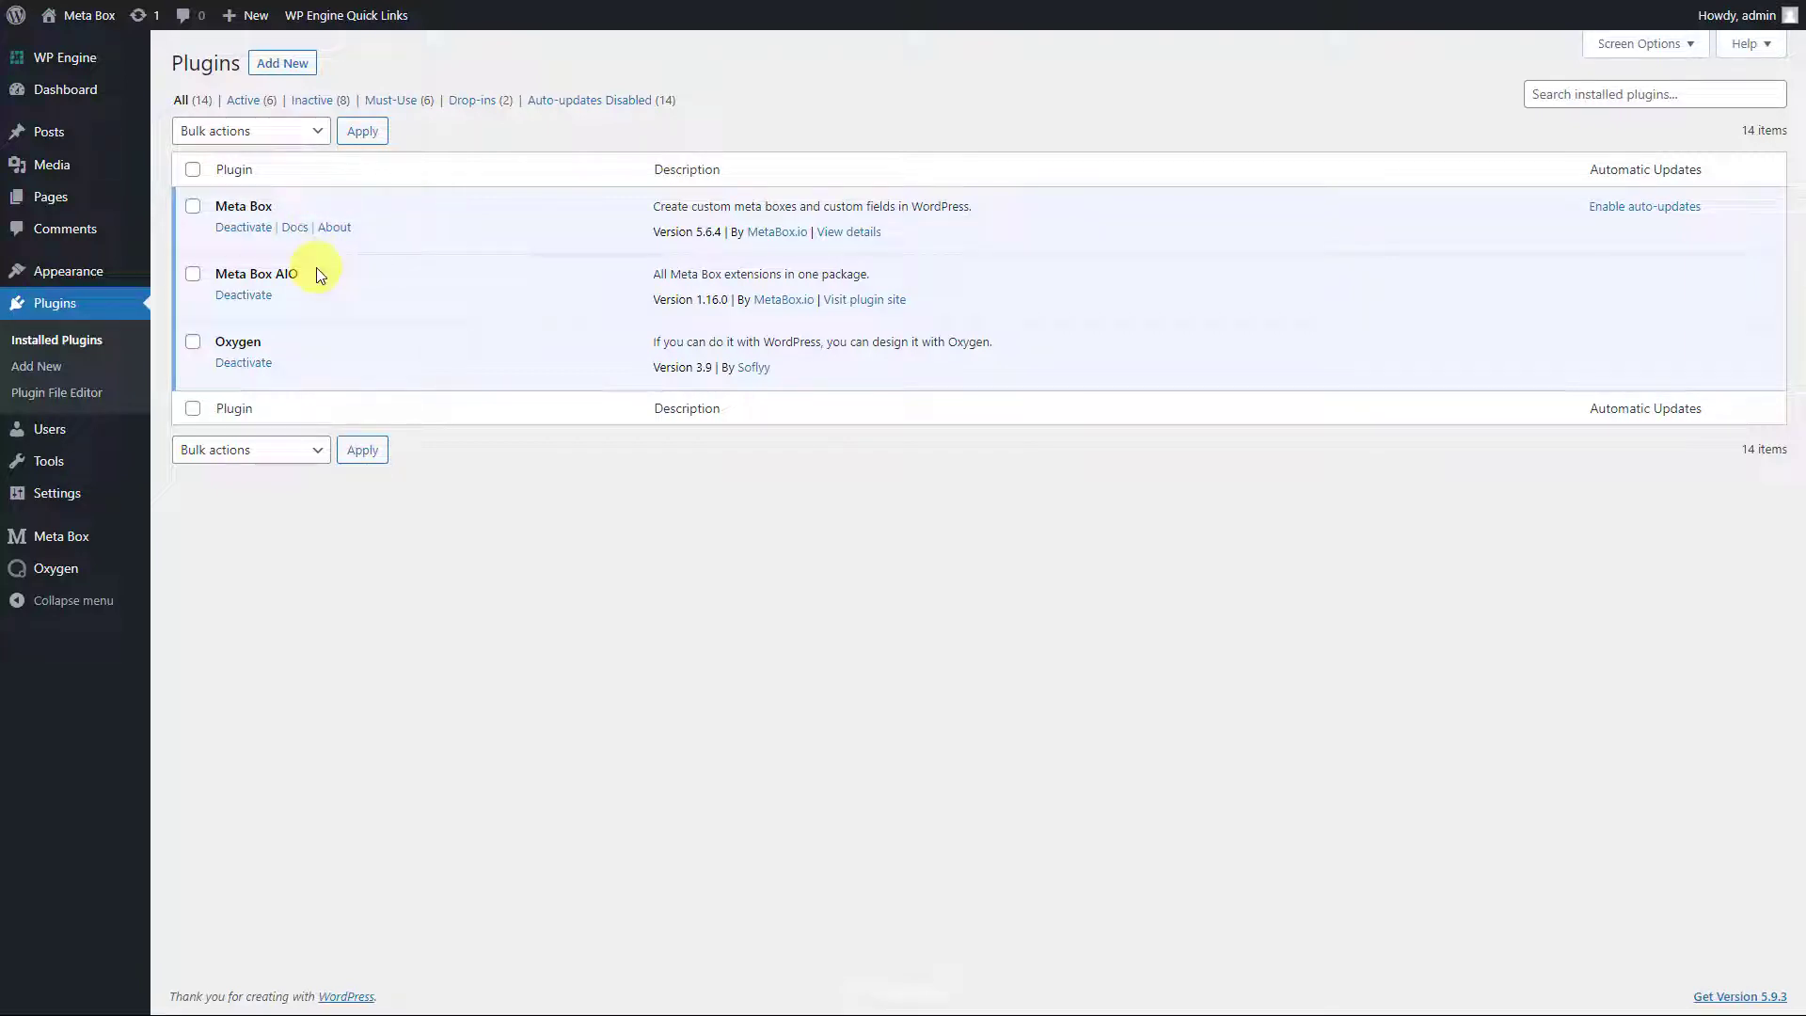
{"action": "mouse_move", "coordinate": [136, 534]}
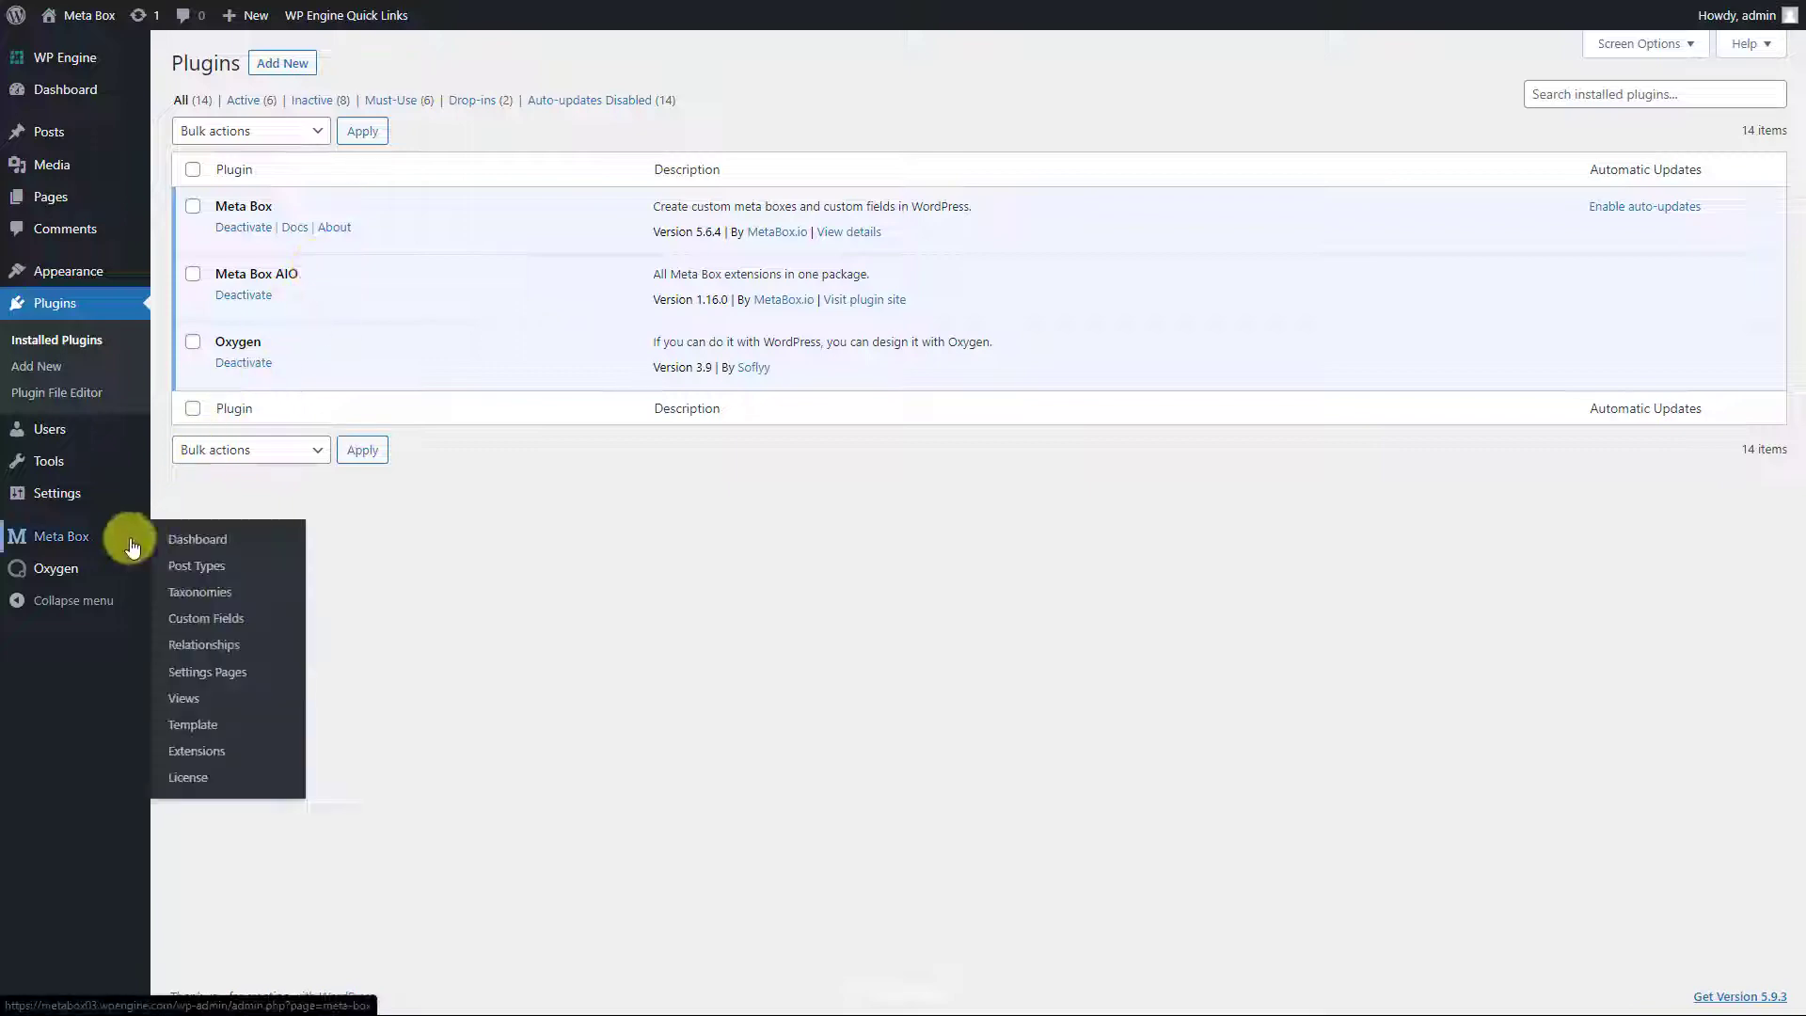
{"action": "left_click", "coordinate": [160, 753]}
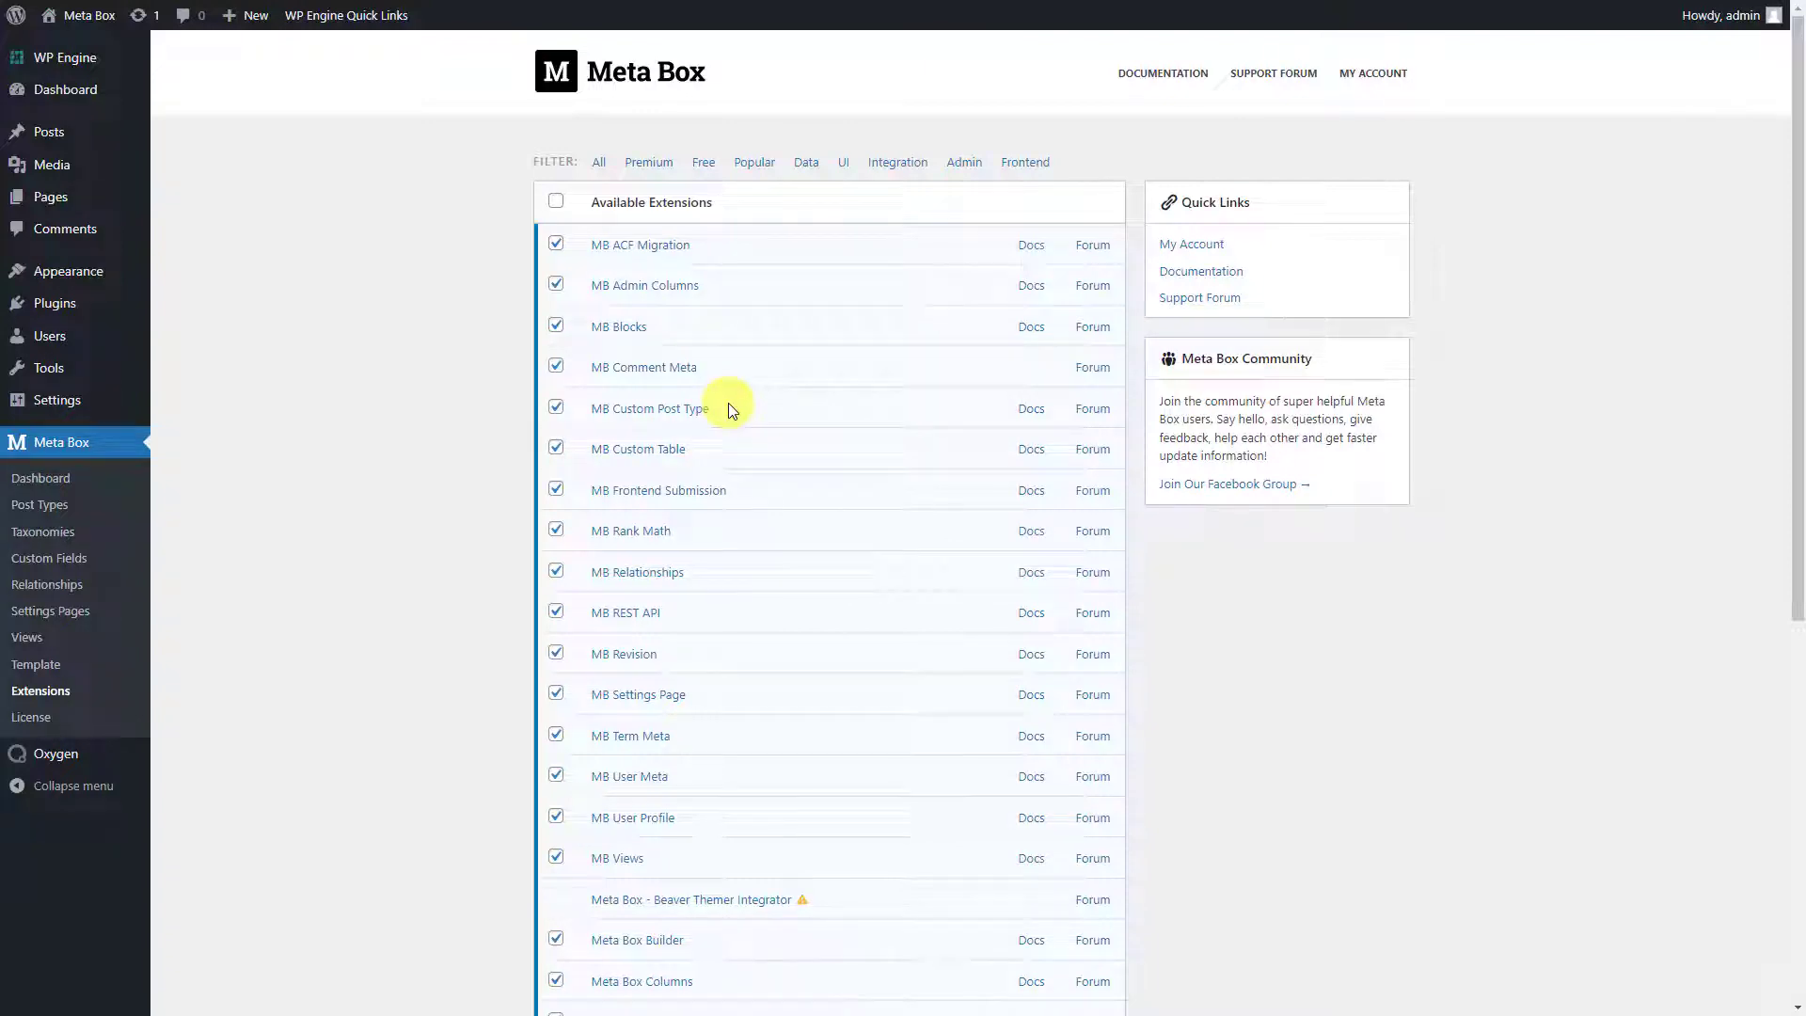
Scroll down through the Meta Box extensions list.
{"action": "scroll", "coordinate": [730, 408], "scroll_direction": "down", "scroll_amount": 4}
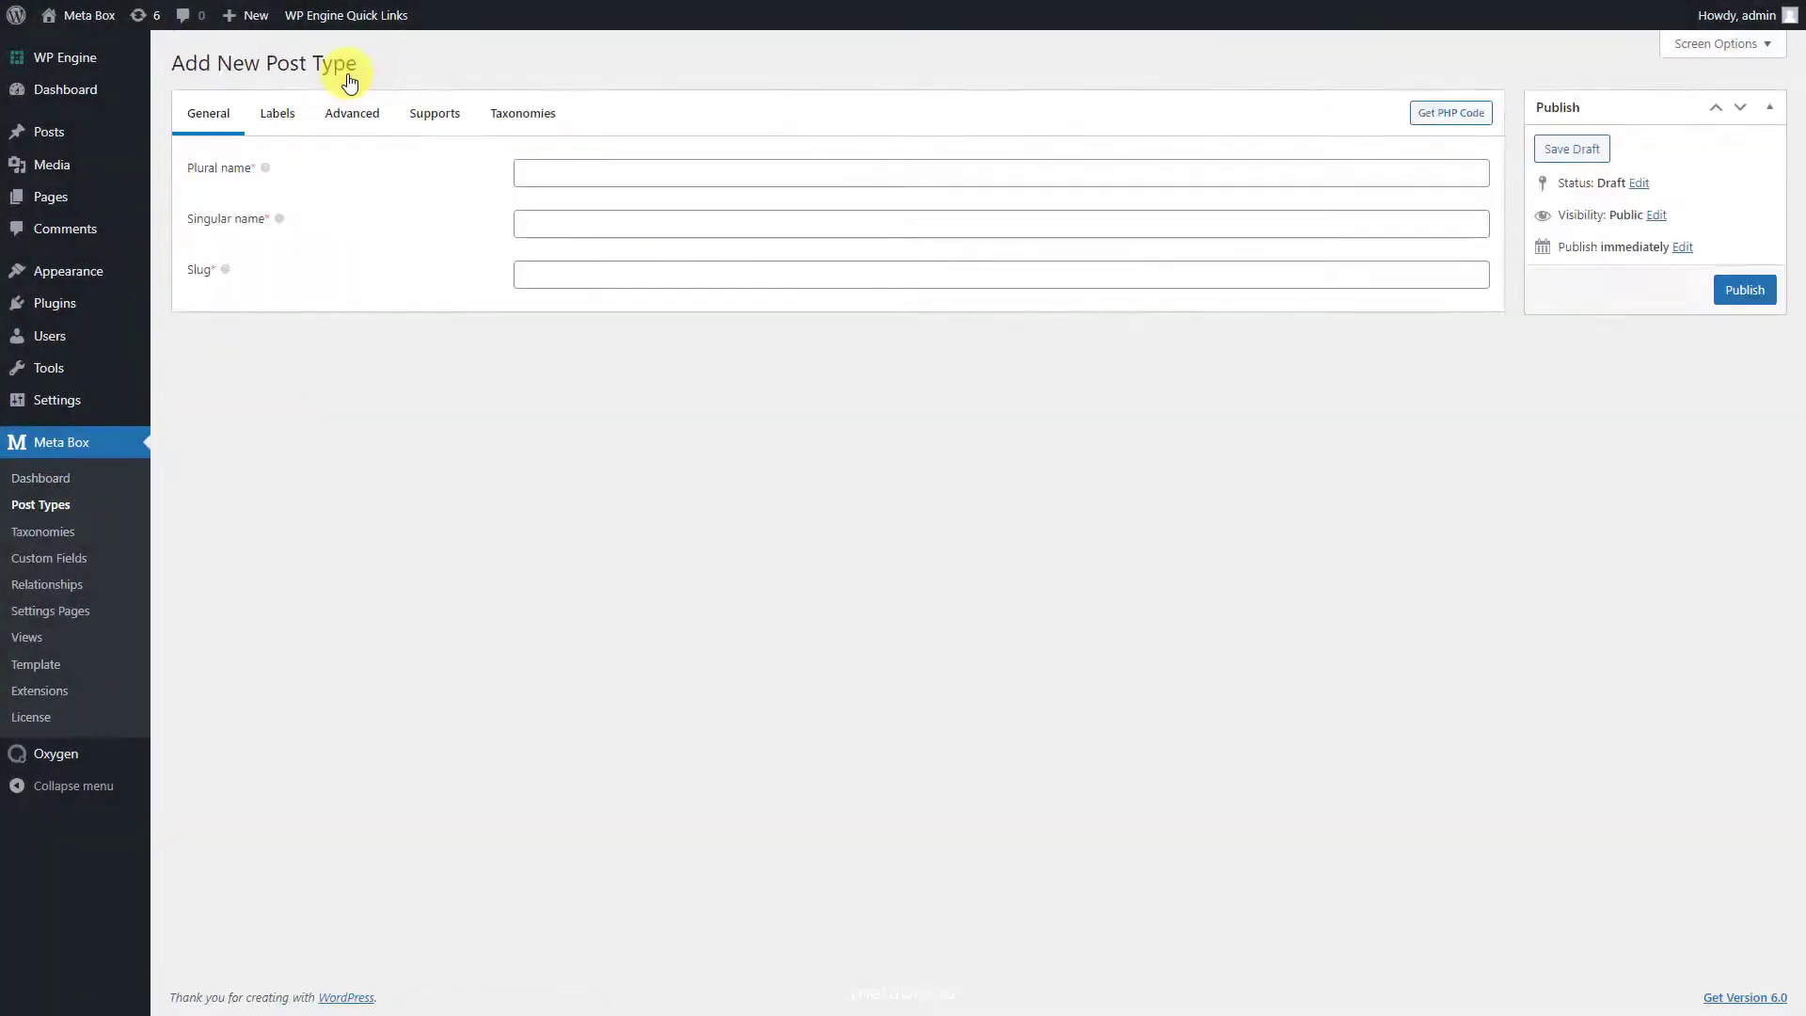
Create a 'Videos' post type with Author support enabled and publish it.
{"action": "left_click", "coordinate": [648, 172]}
{"action": "type", "text": "Videos"}
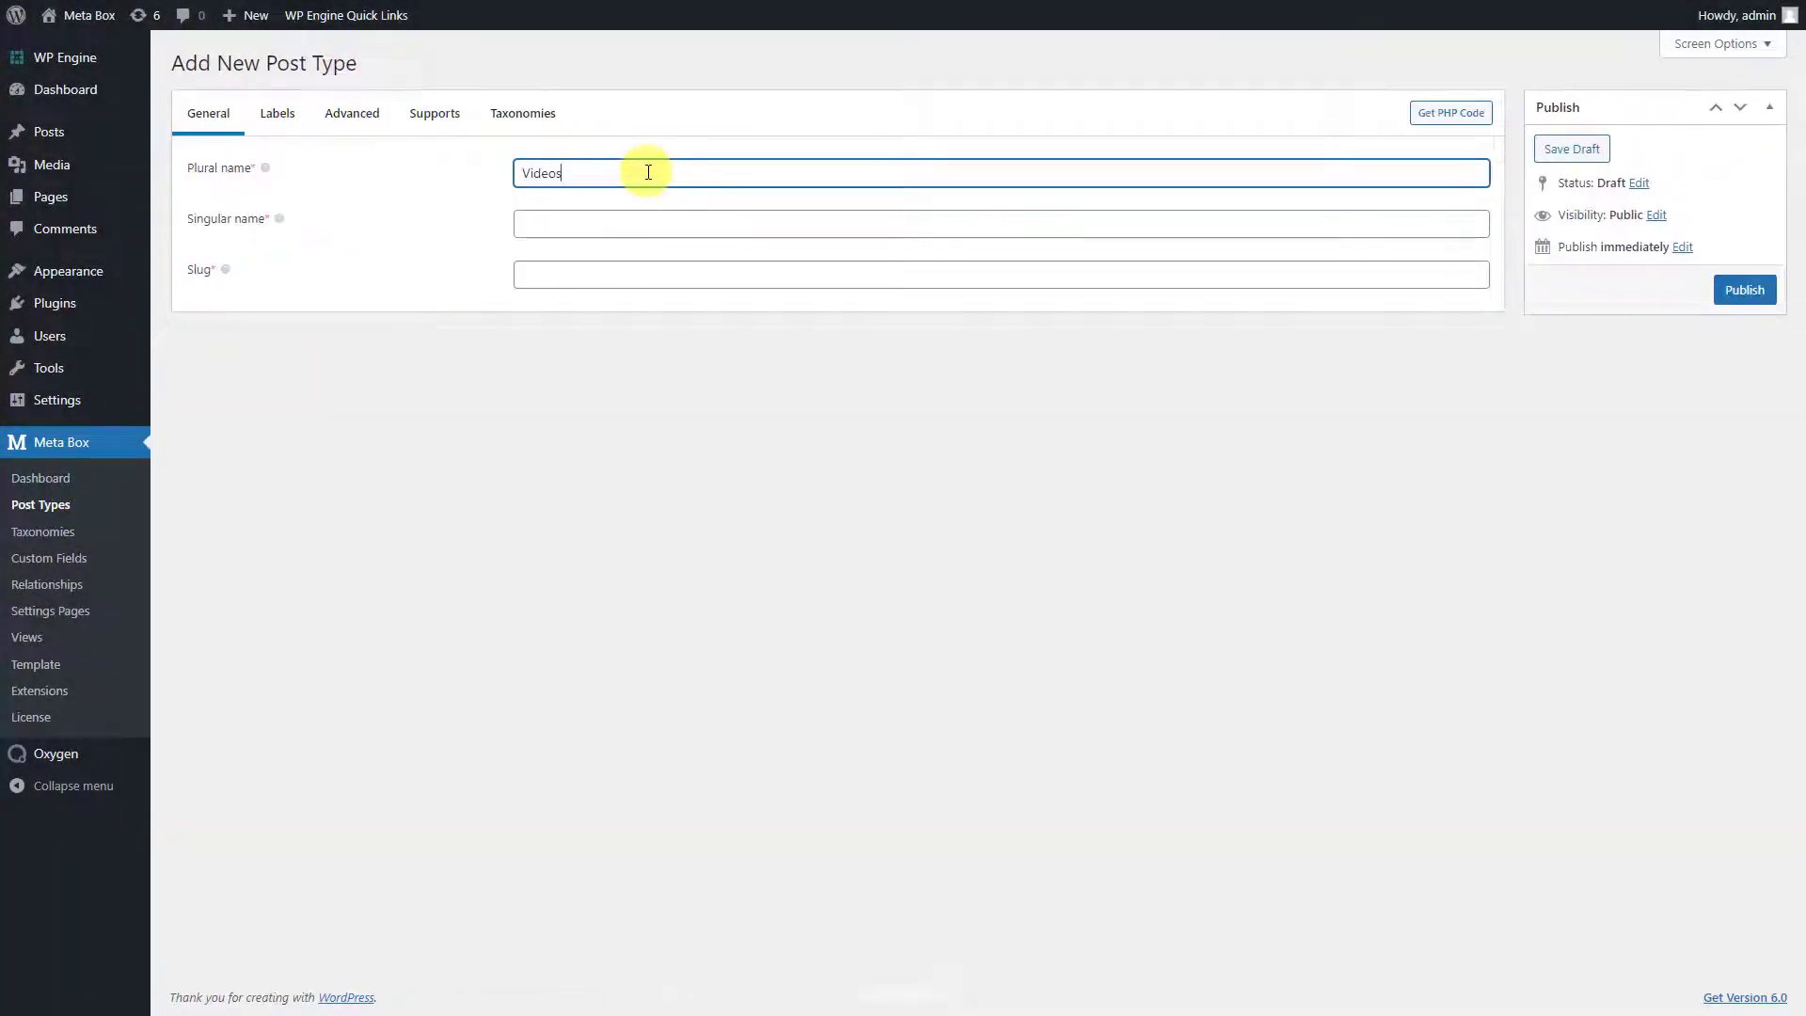
{"action": "left_click", "coordinate": [649, 222]}
{"action": "left_click", "coordinate": [444, 126]}
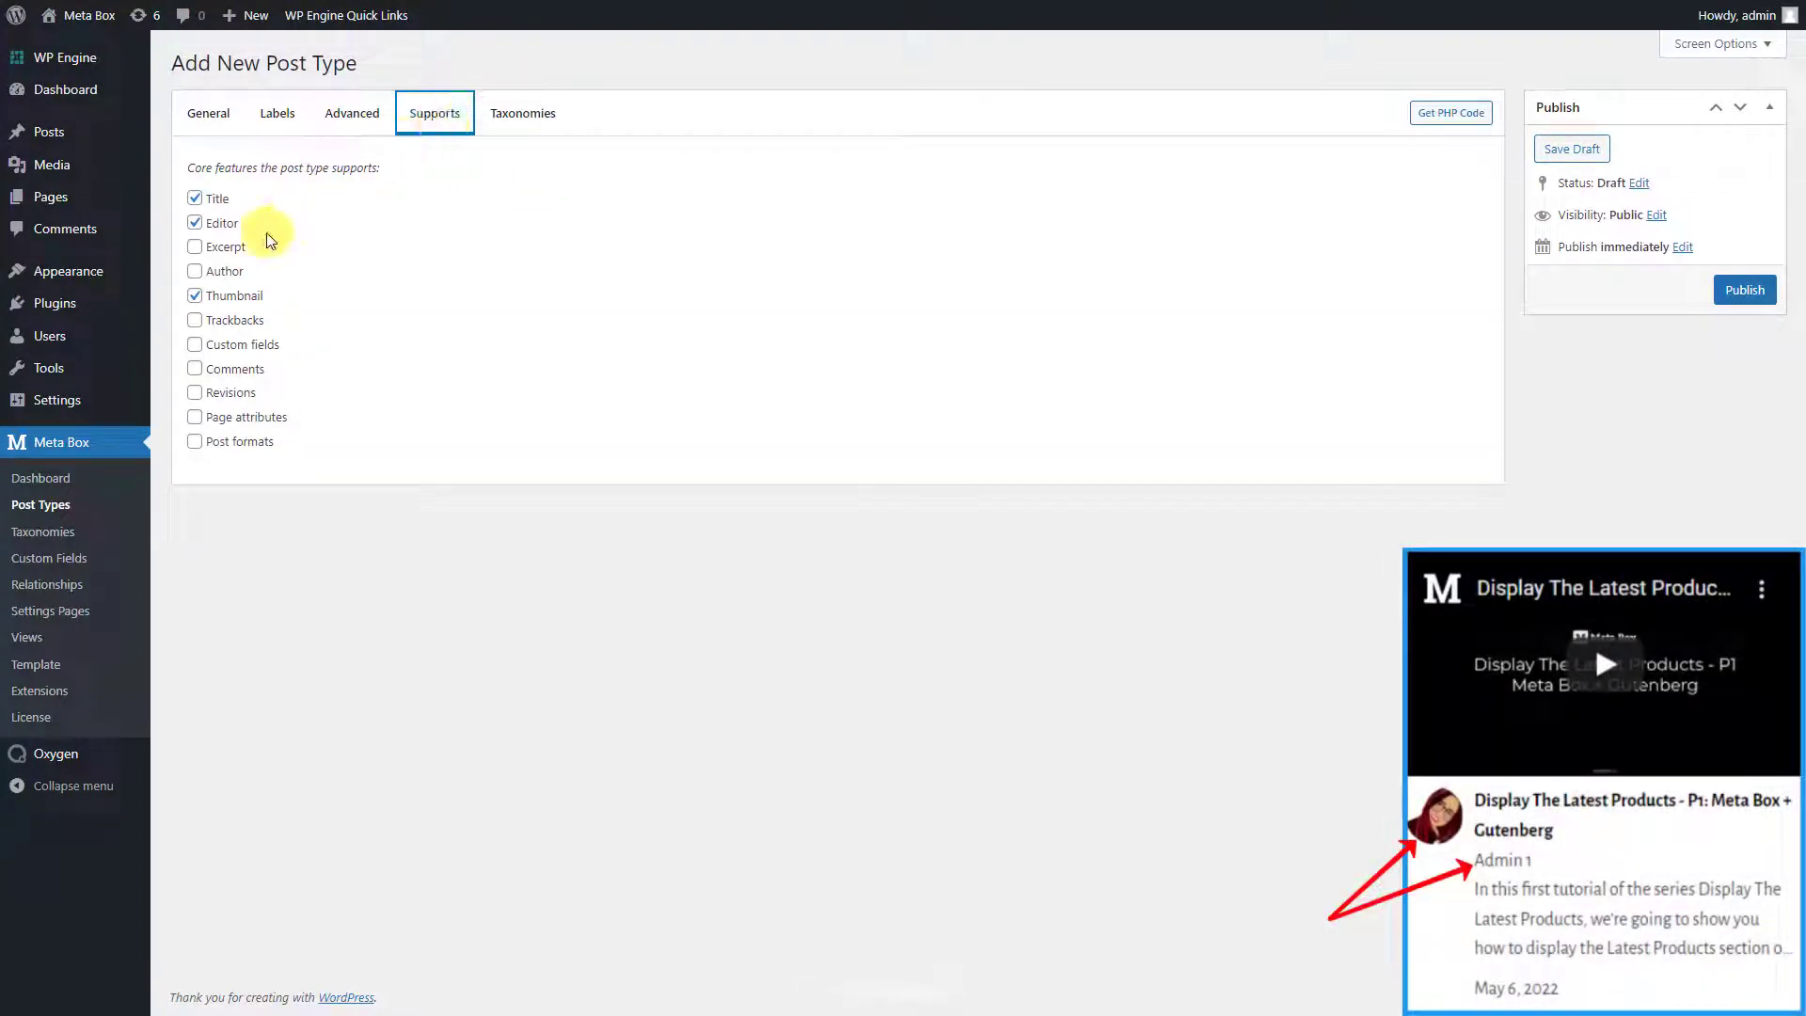
{"action": "left_click", "coordinate": [194, 271]}
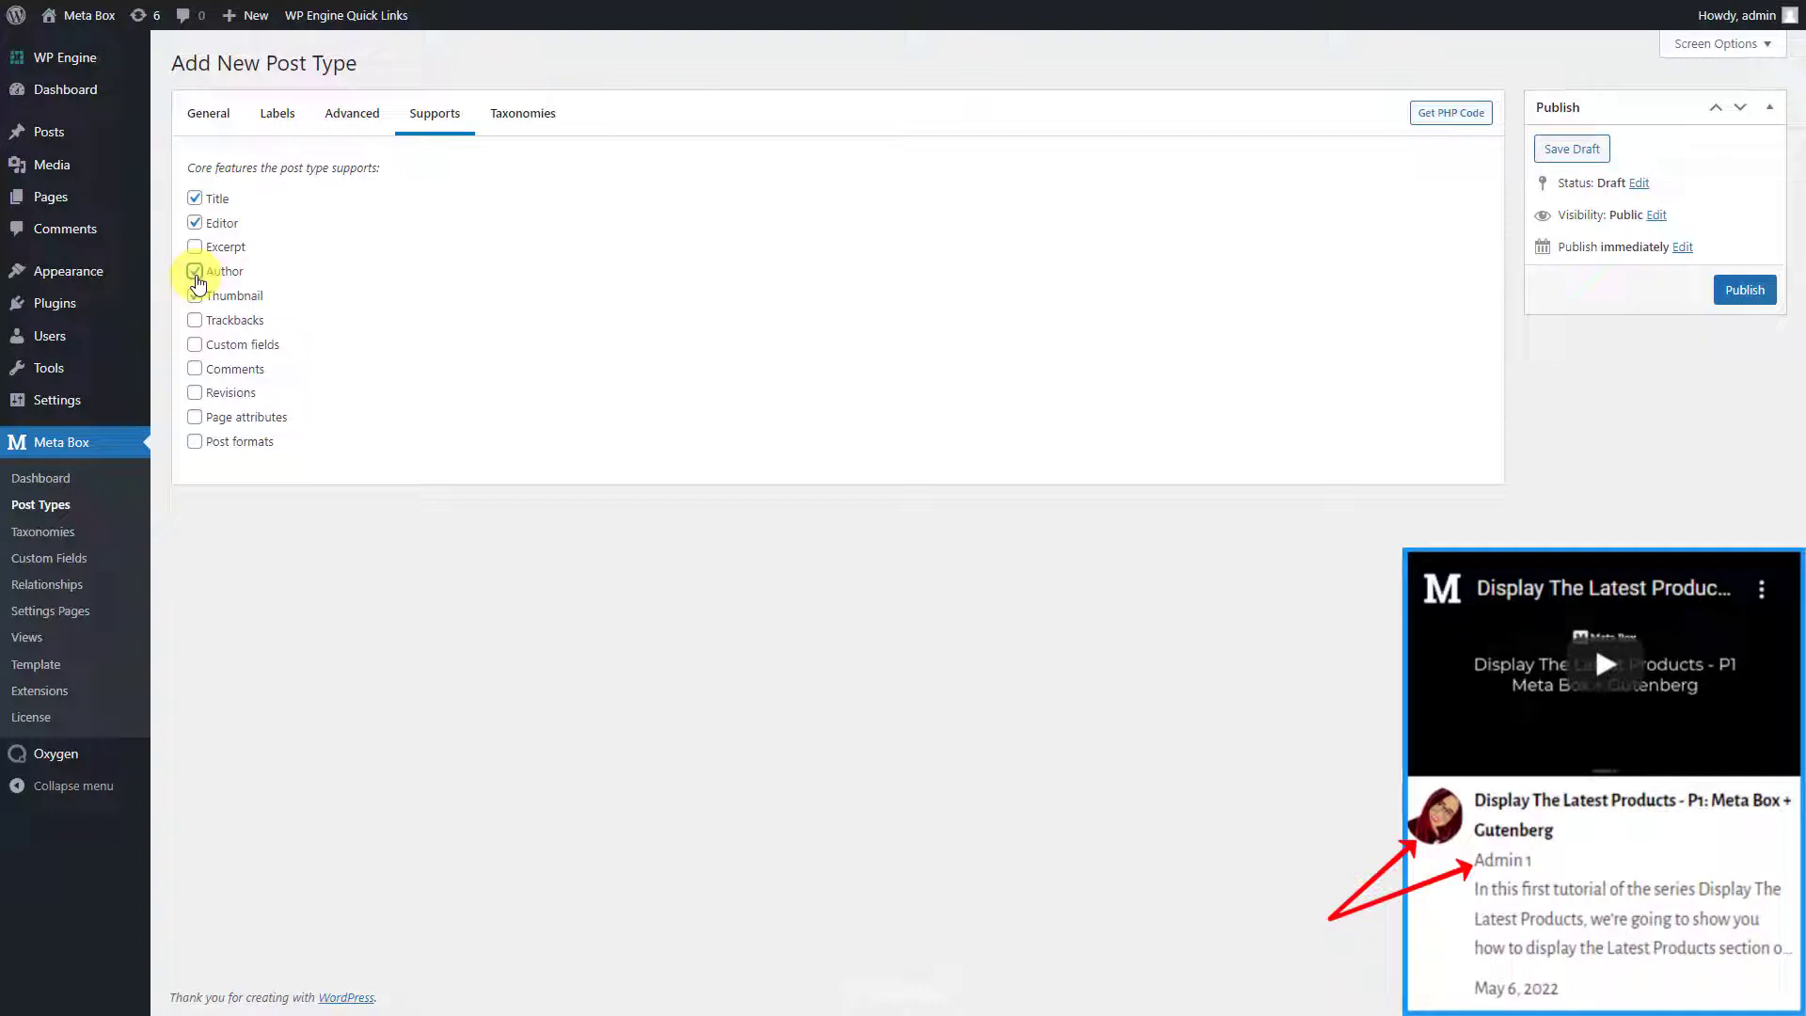
{"action": "left_click", "coordinate": [1745, 290]}
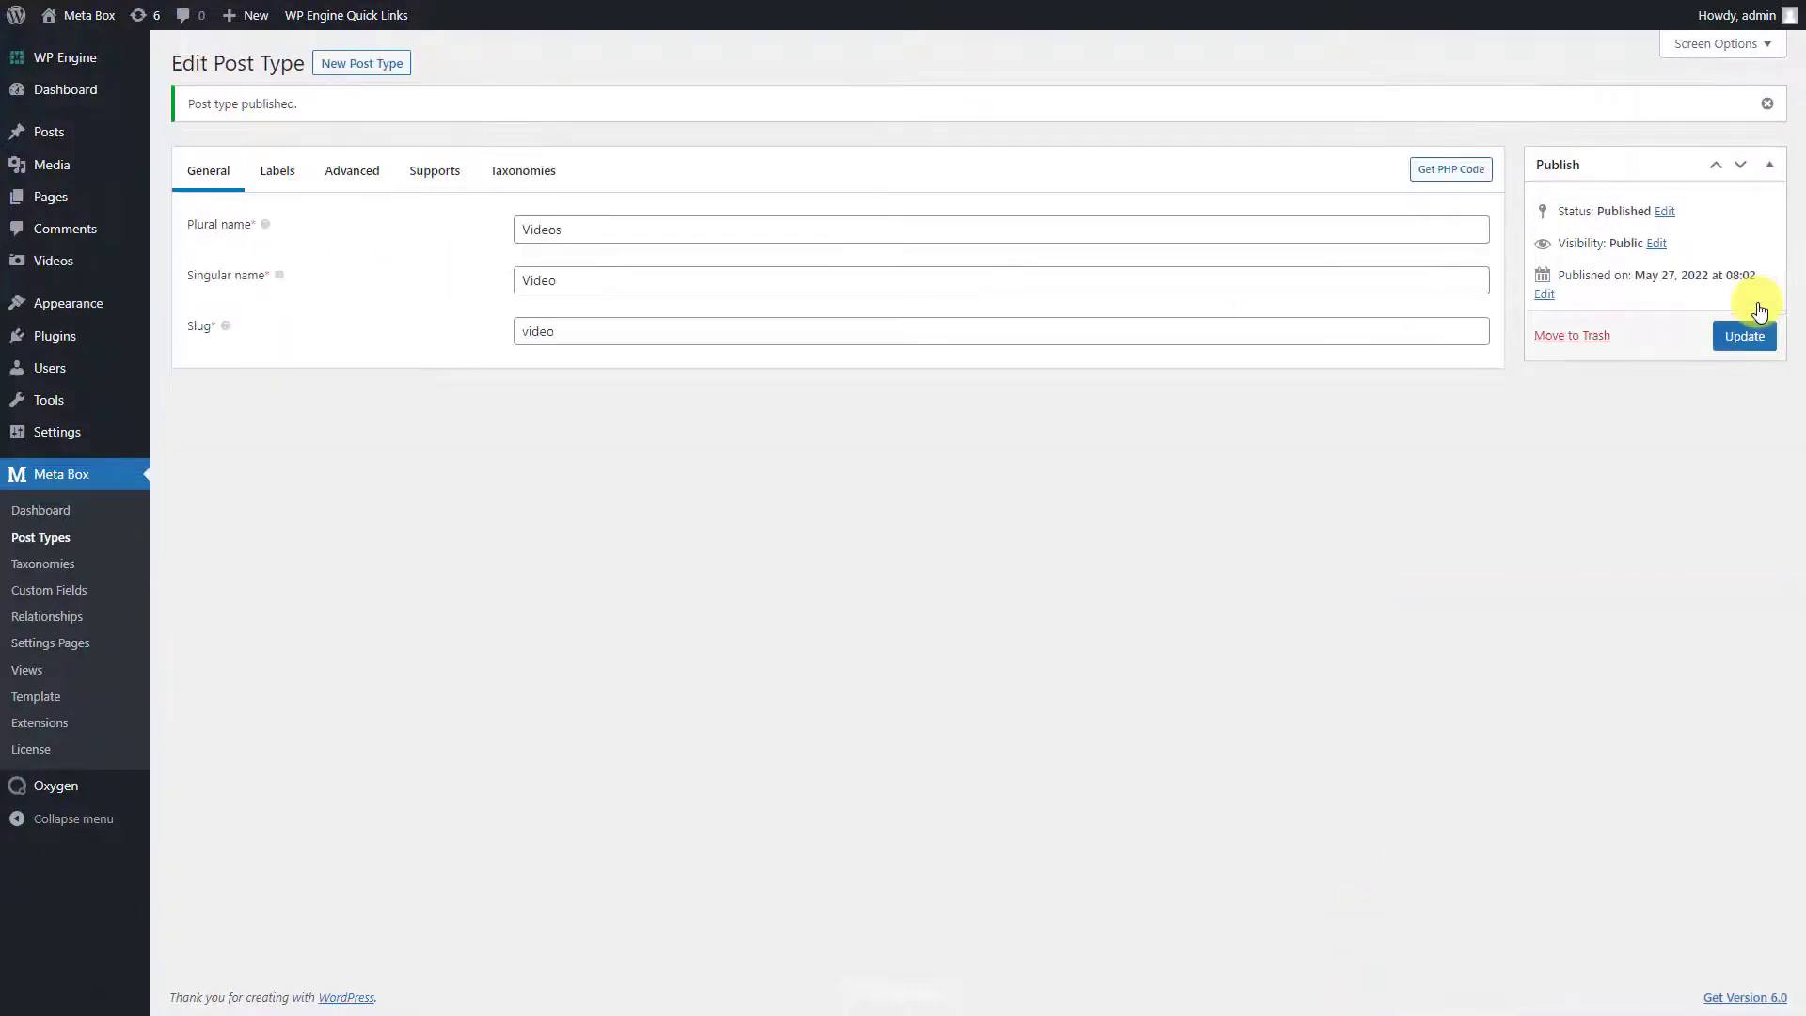
{"action": "mouse_move", "coordinate": [85, 272]}
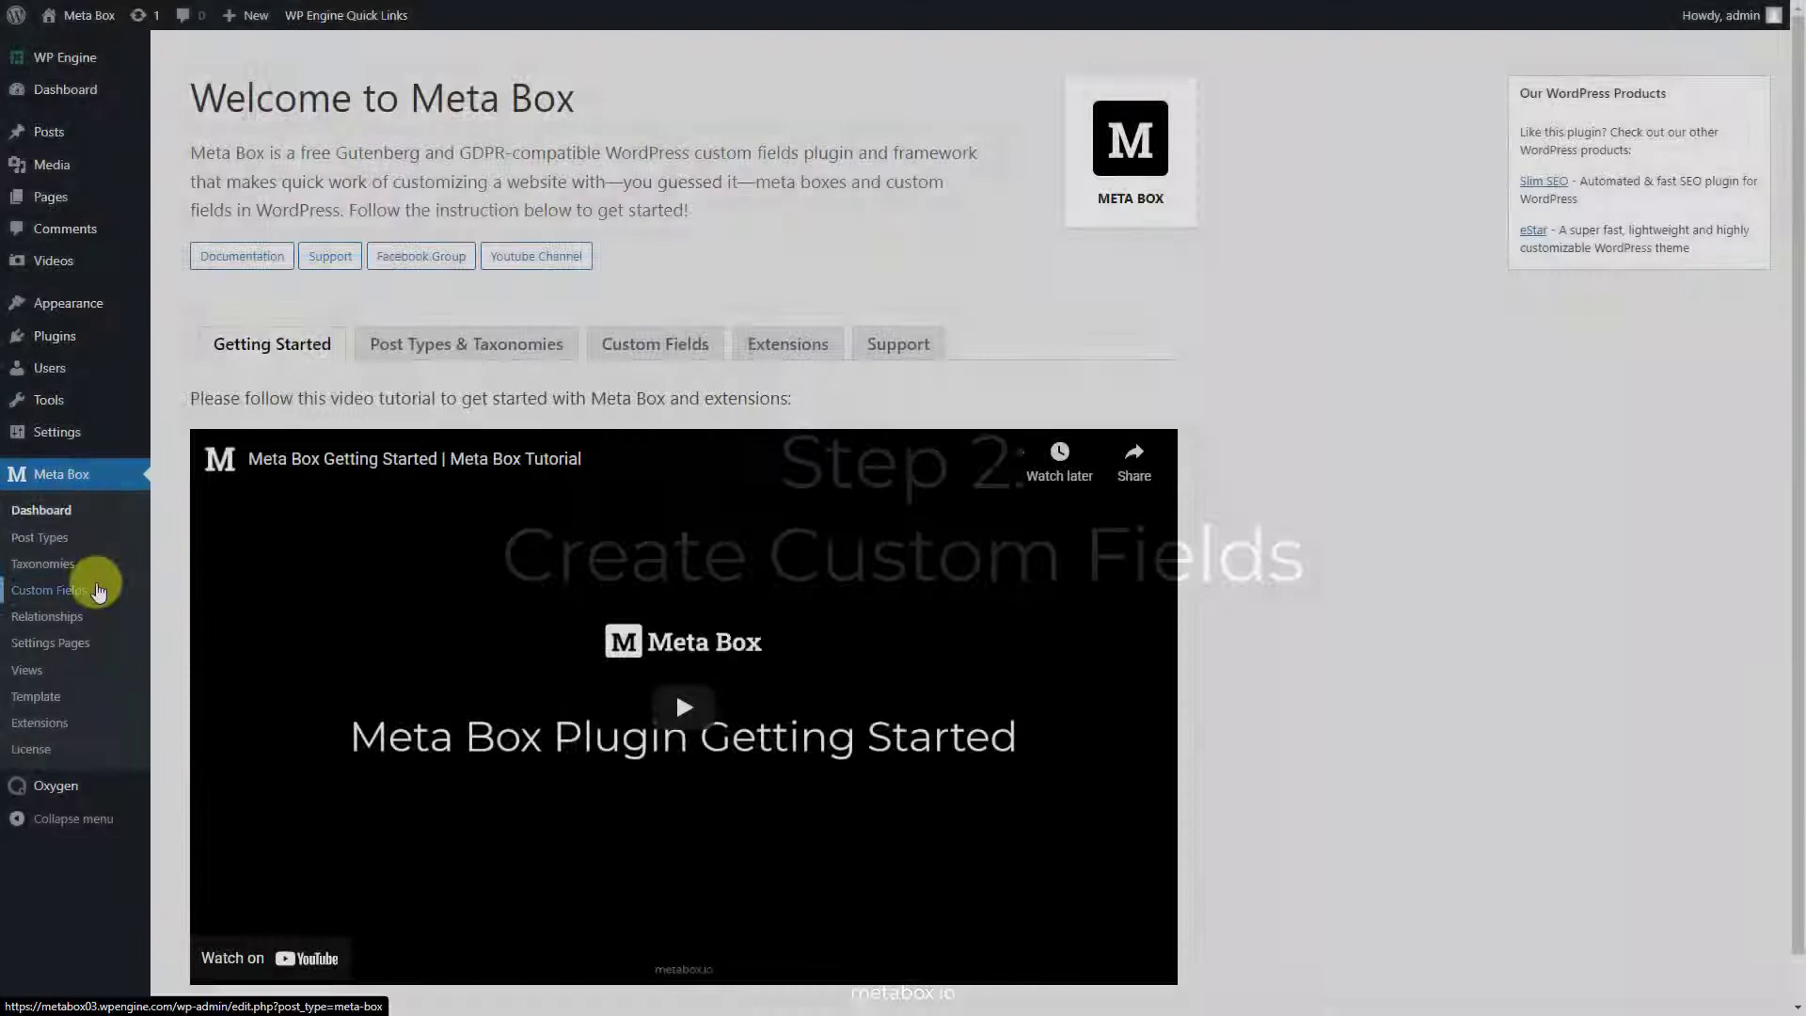
Create a 'Video Information' field group containing an oEmbed field labelled 'Video Oembed'.
{"action": "left_click", "coordinate": [96, 588]}
{"action": "left_click", "coordinate": [316, 66]}
{"action": "type", "text": "Video Information"}
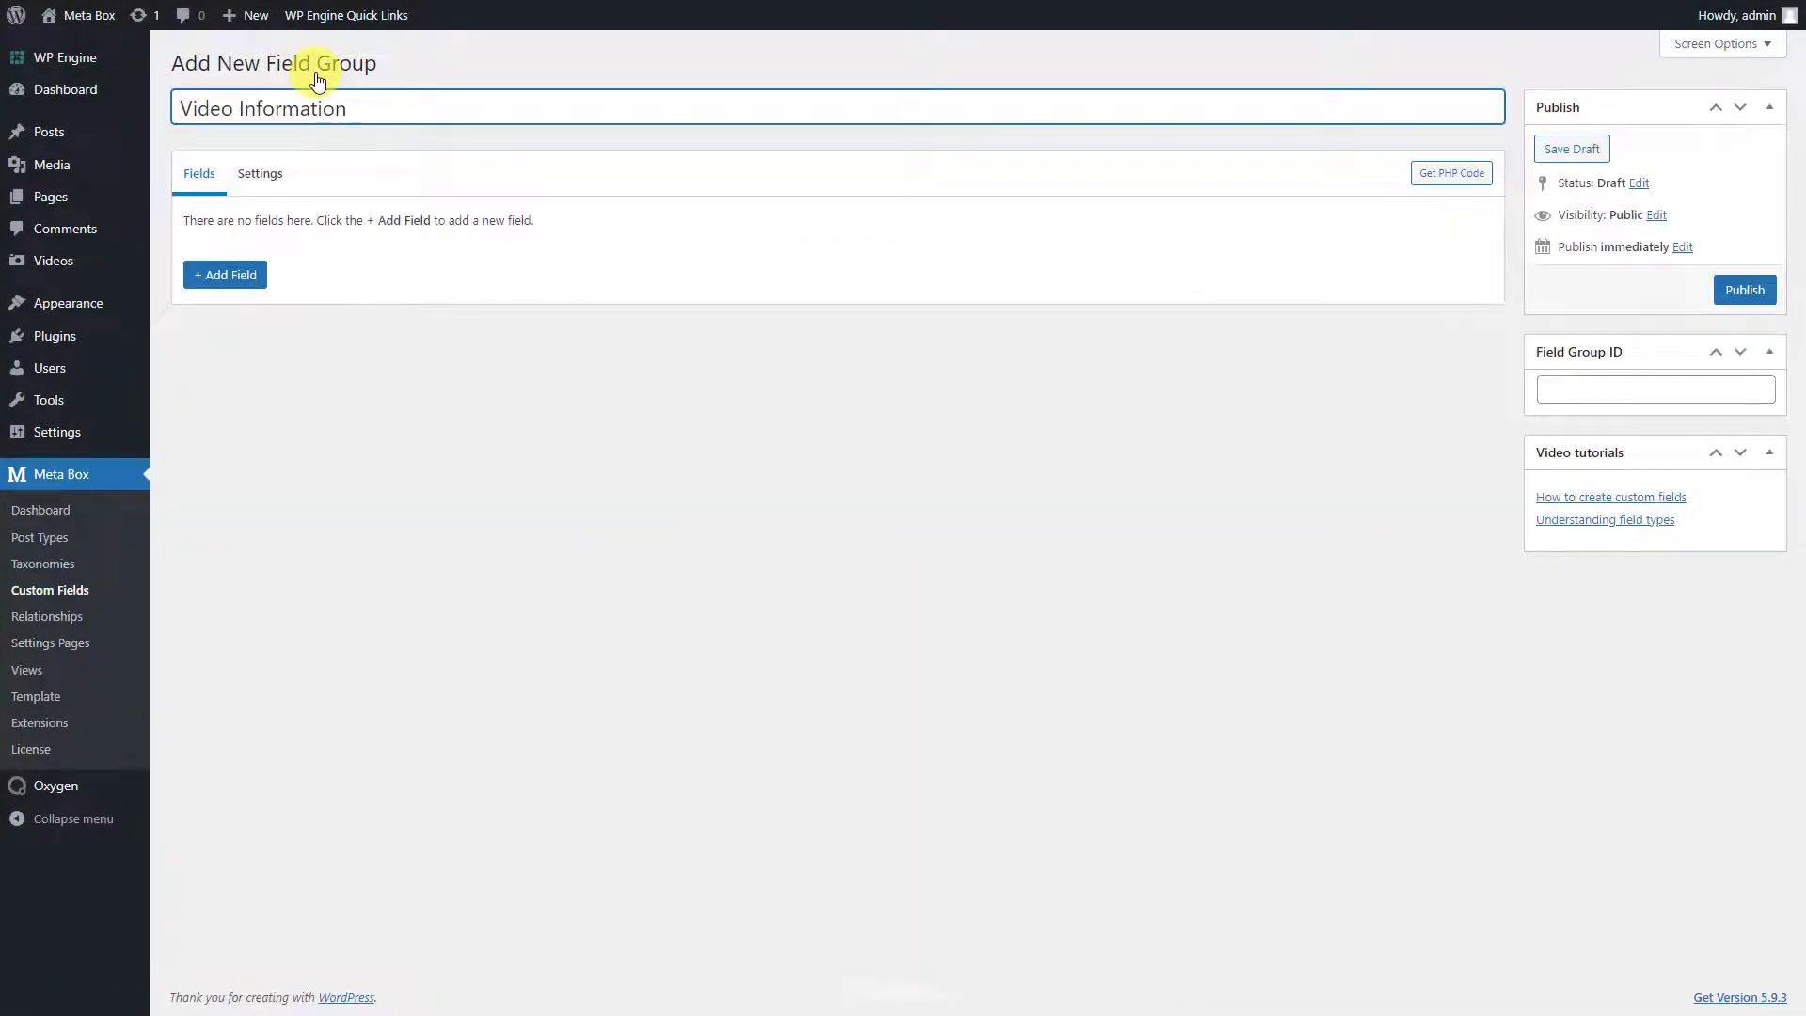
{"action": "left_click", "coordinate": [225, 277]}
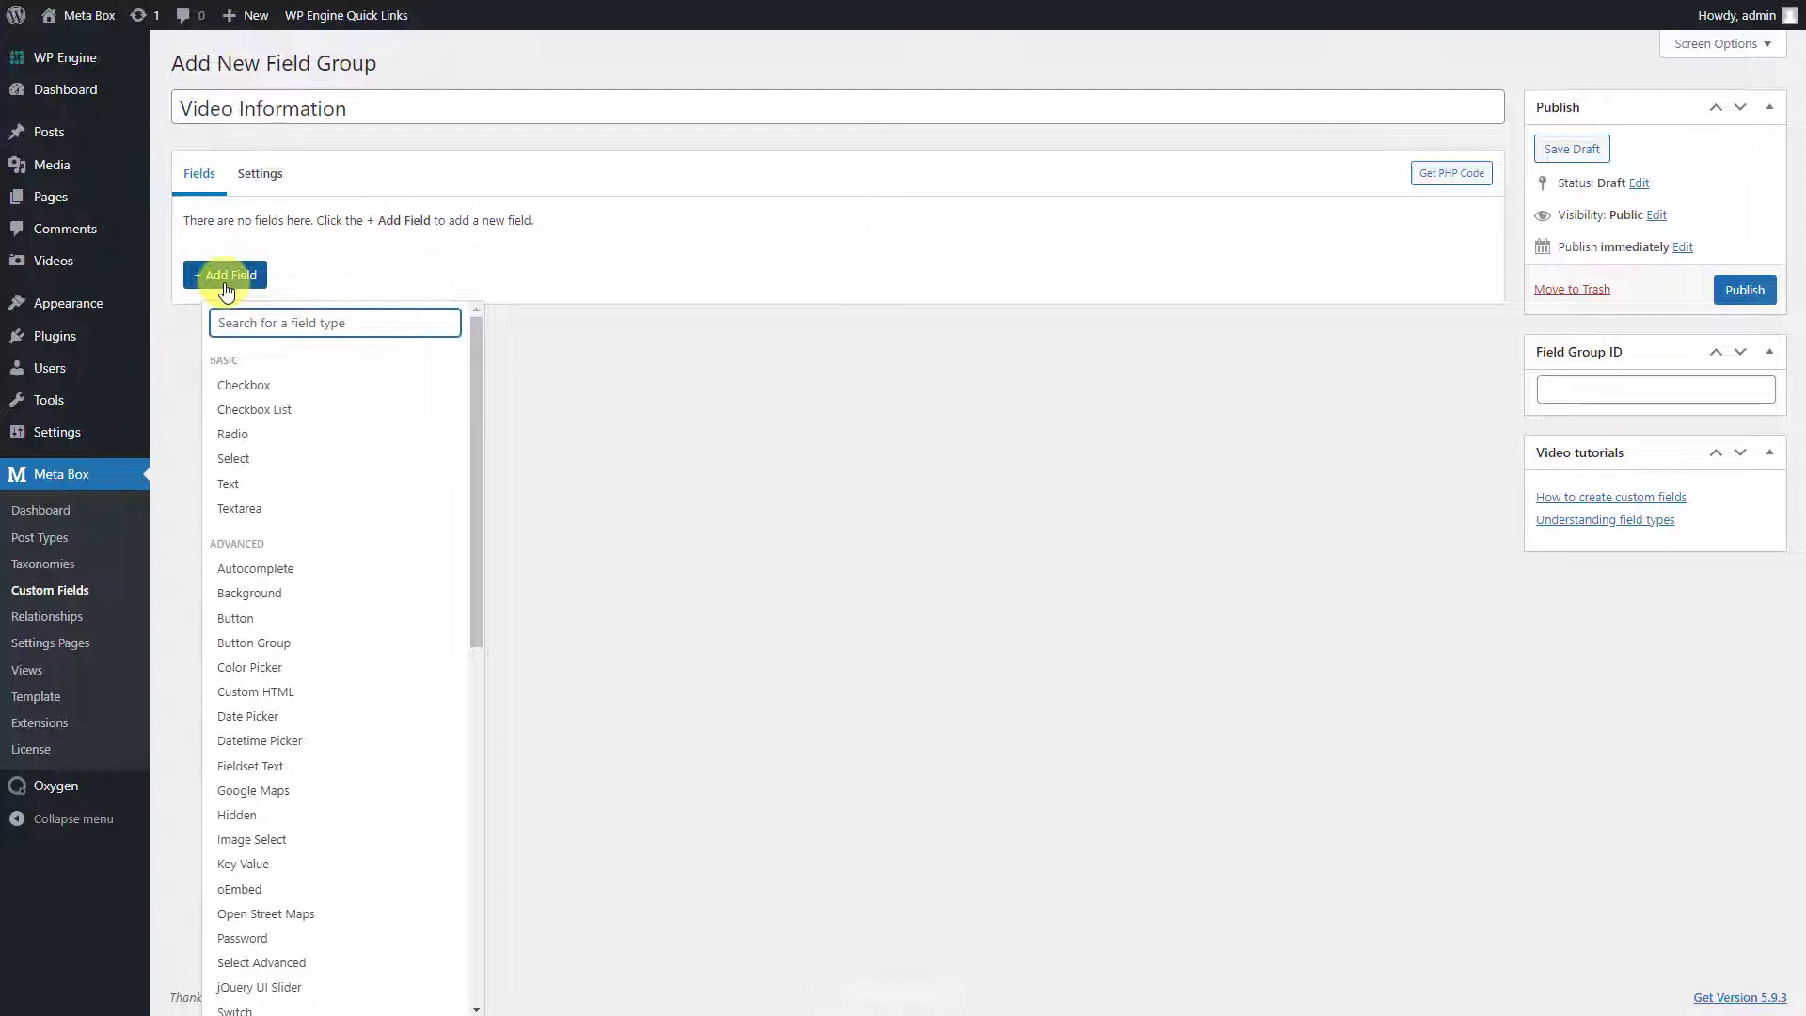
{"action": "type", "text": "Oembed"}
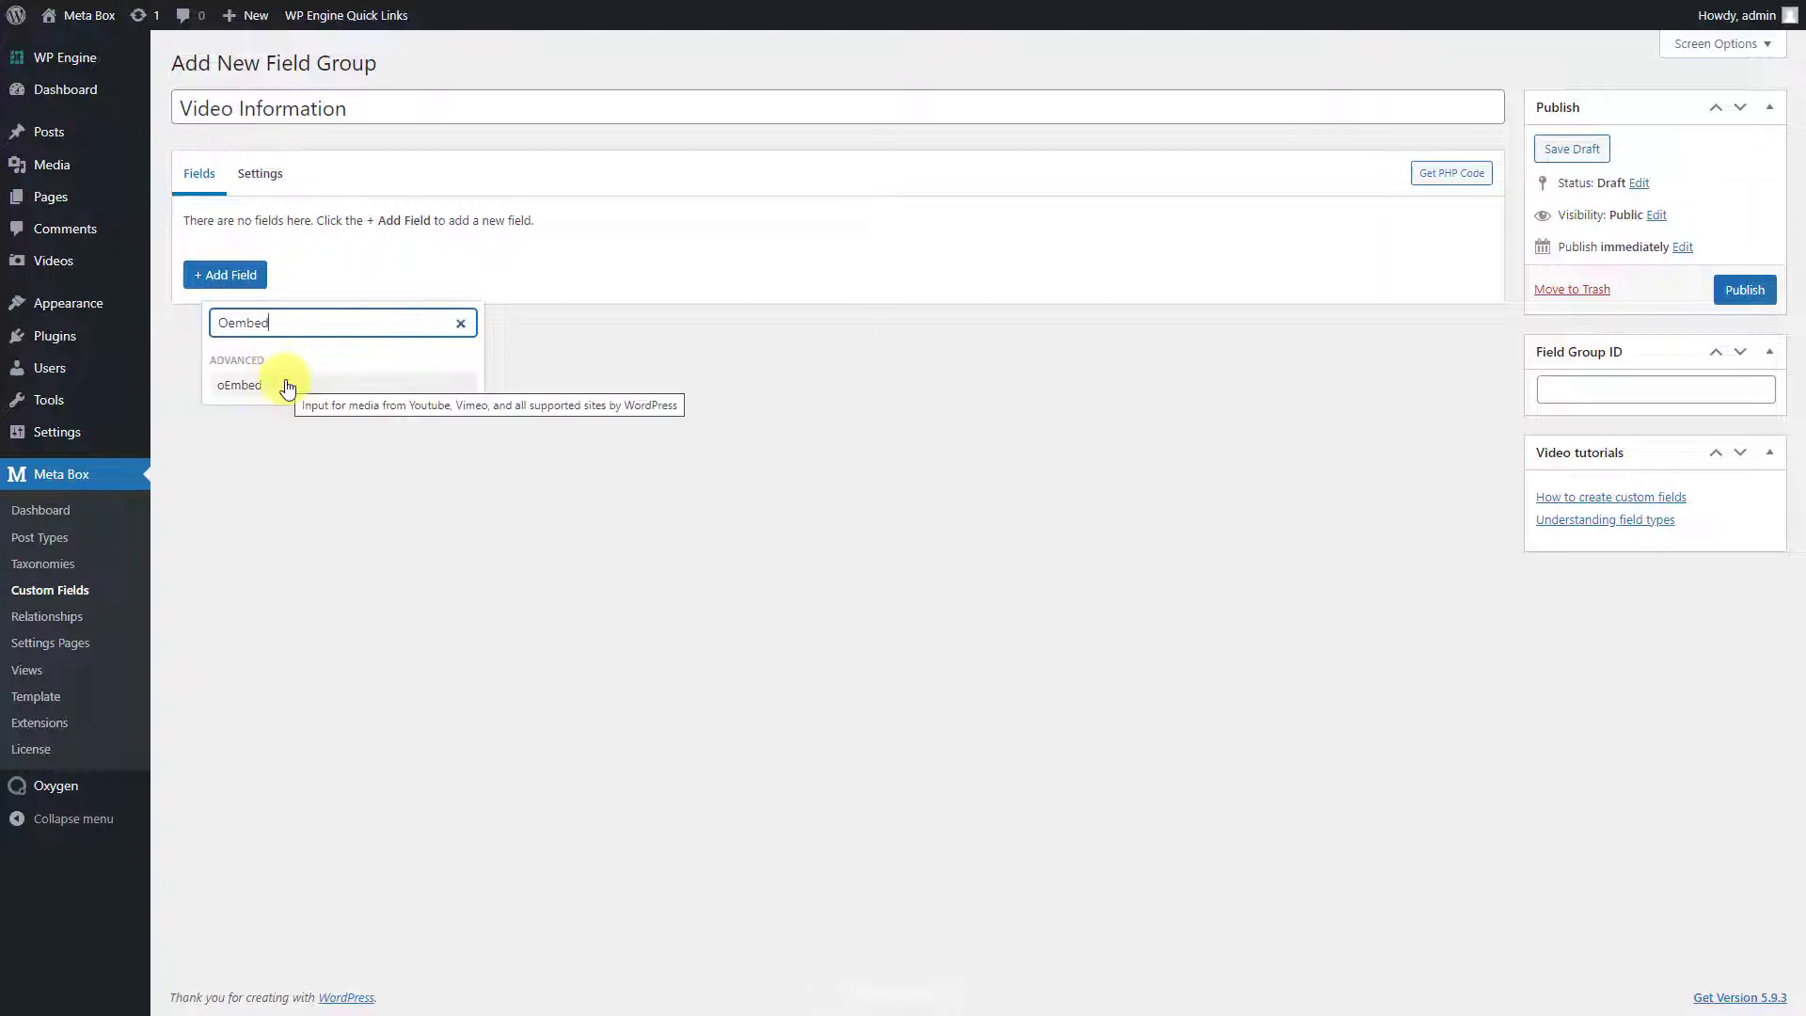
{"action": "left_click", "coordinate": [240, 384]}
{"action": "key", "text": "ctrl+a"}
{"action": "key", "text": "BackSpace"}
{"action": "type", "text": "Video Oembed"}
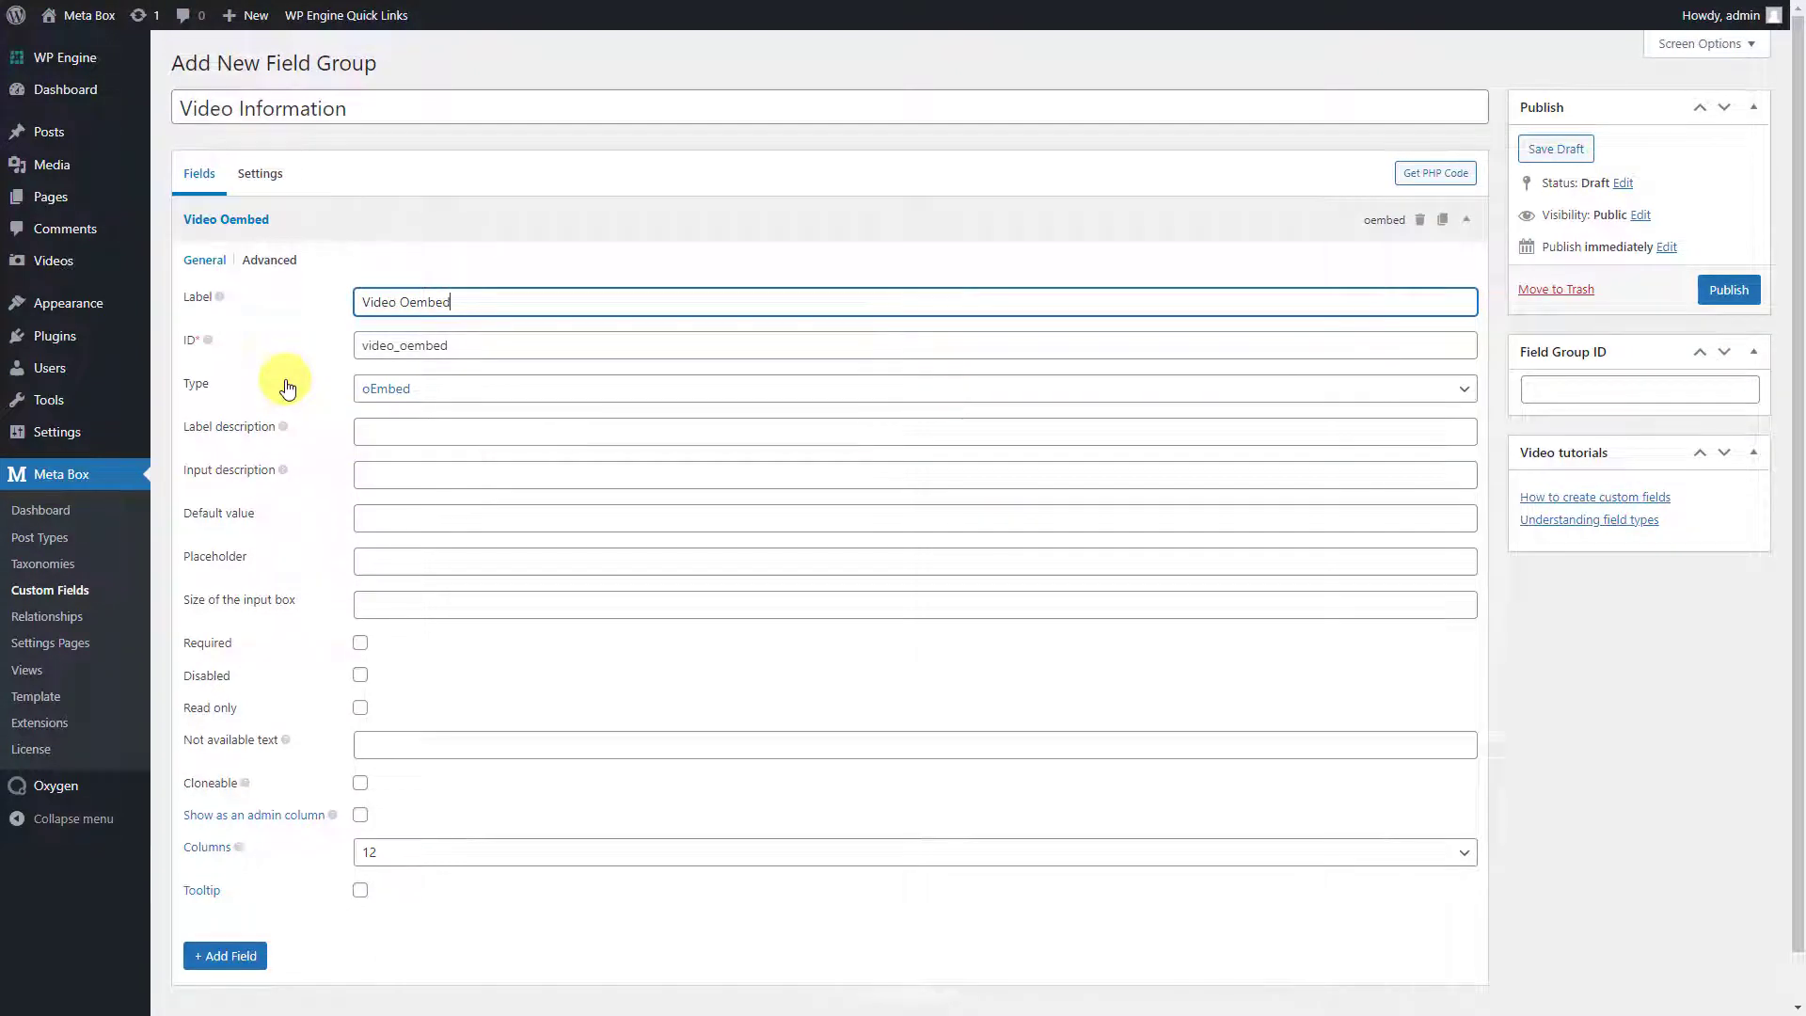
Set the field group's location to Video posts instead of Post, and publish it.
{"action": "left_click", "coordinate": [270, 195]}
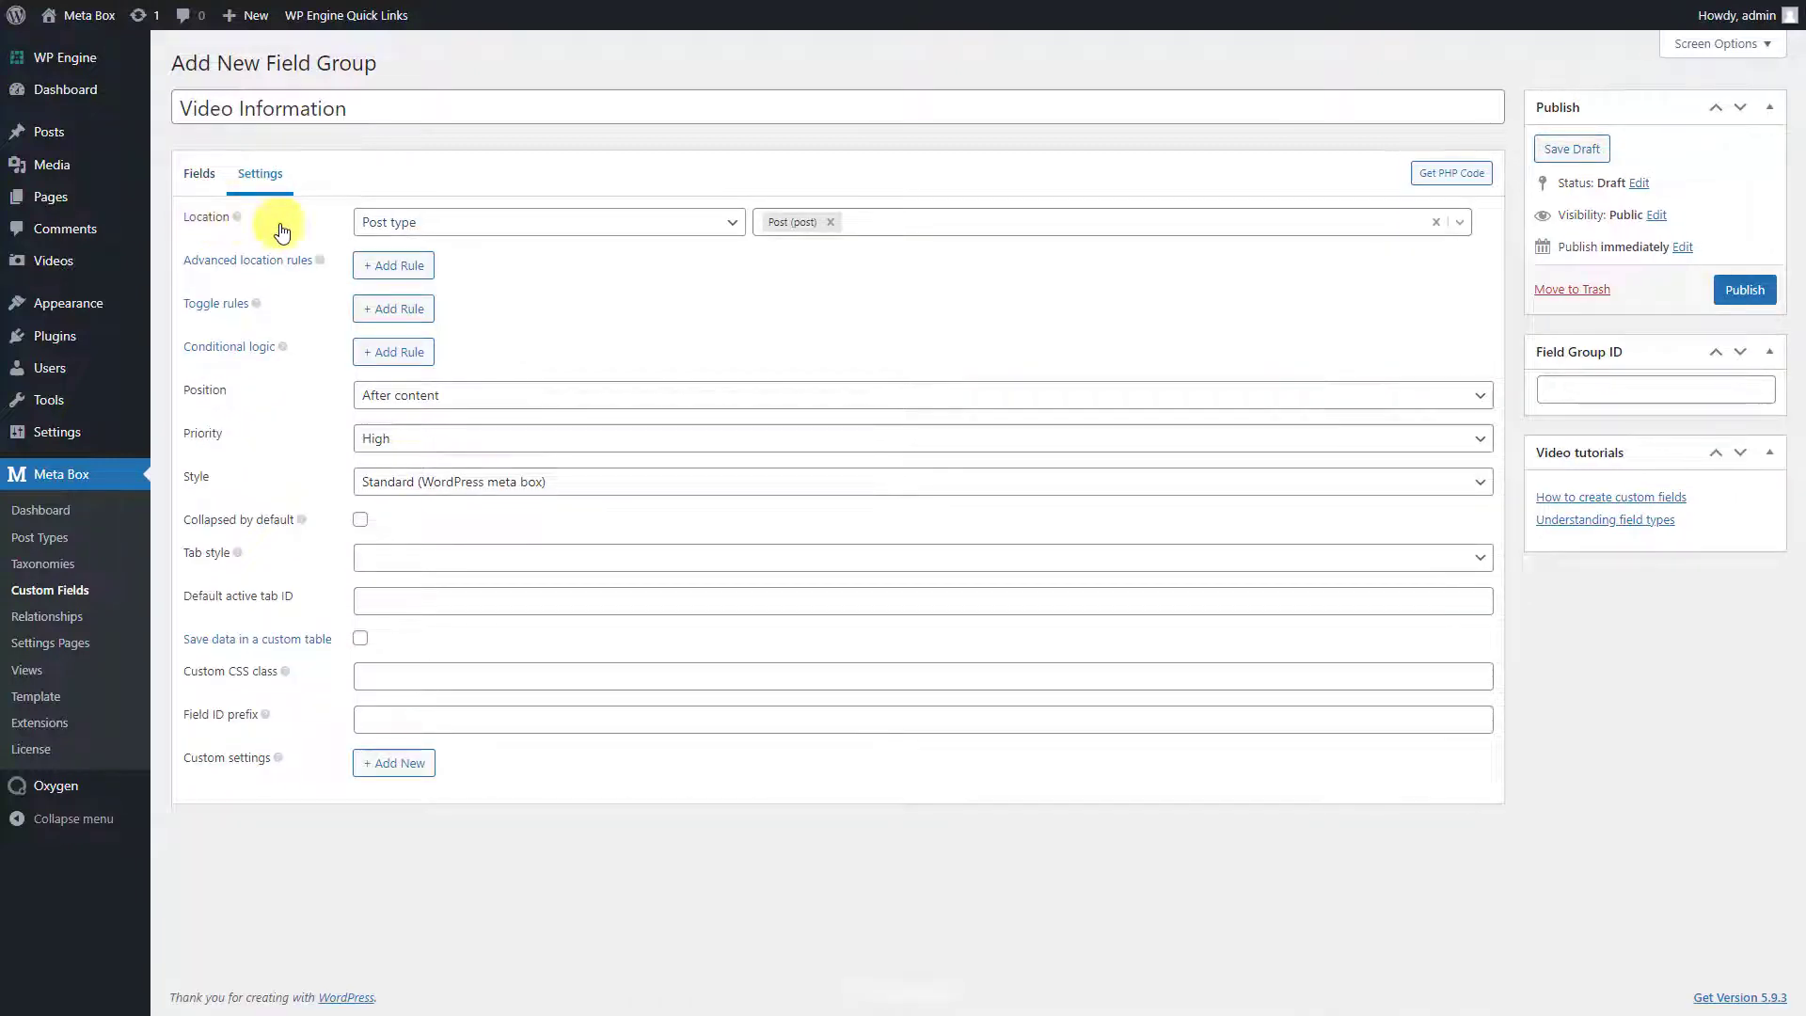
{"action": "left_click", "coordinate": [829, 222]}
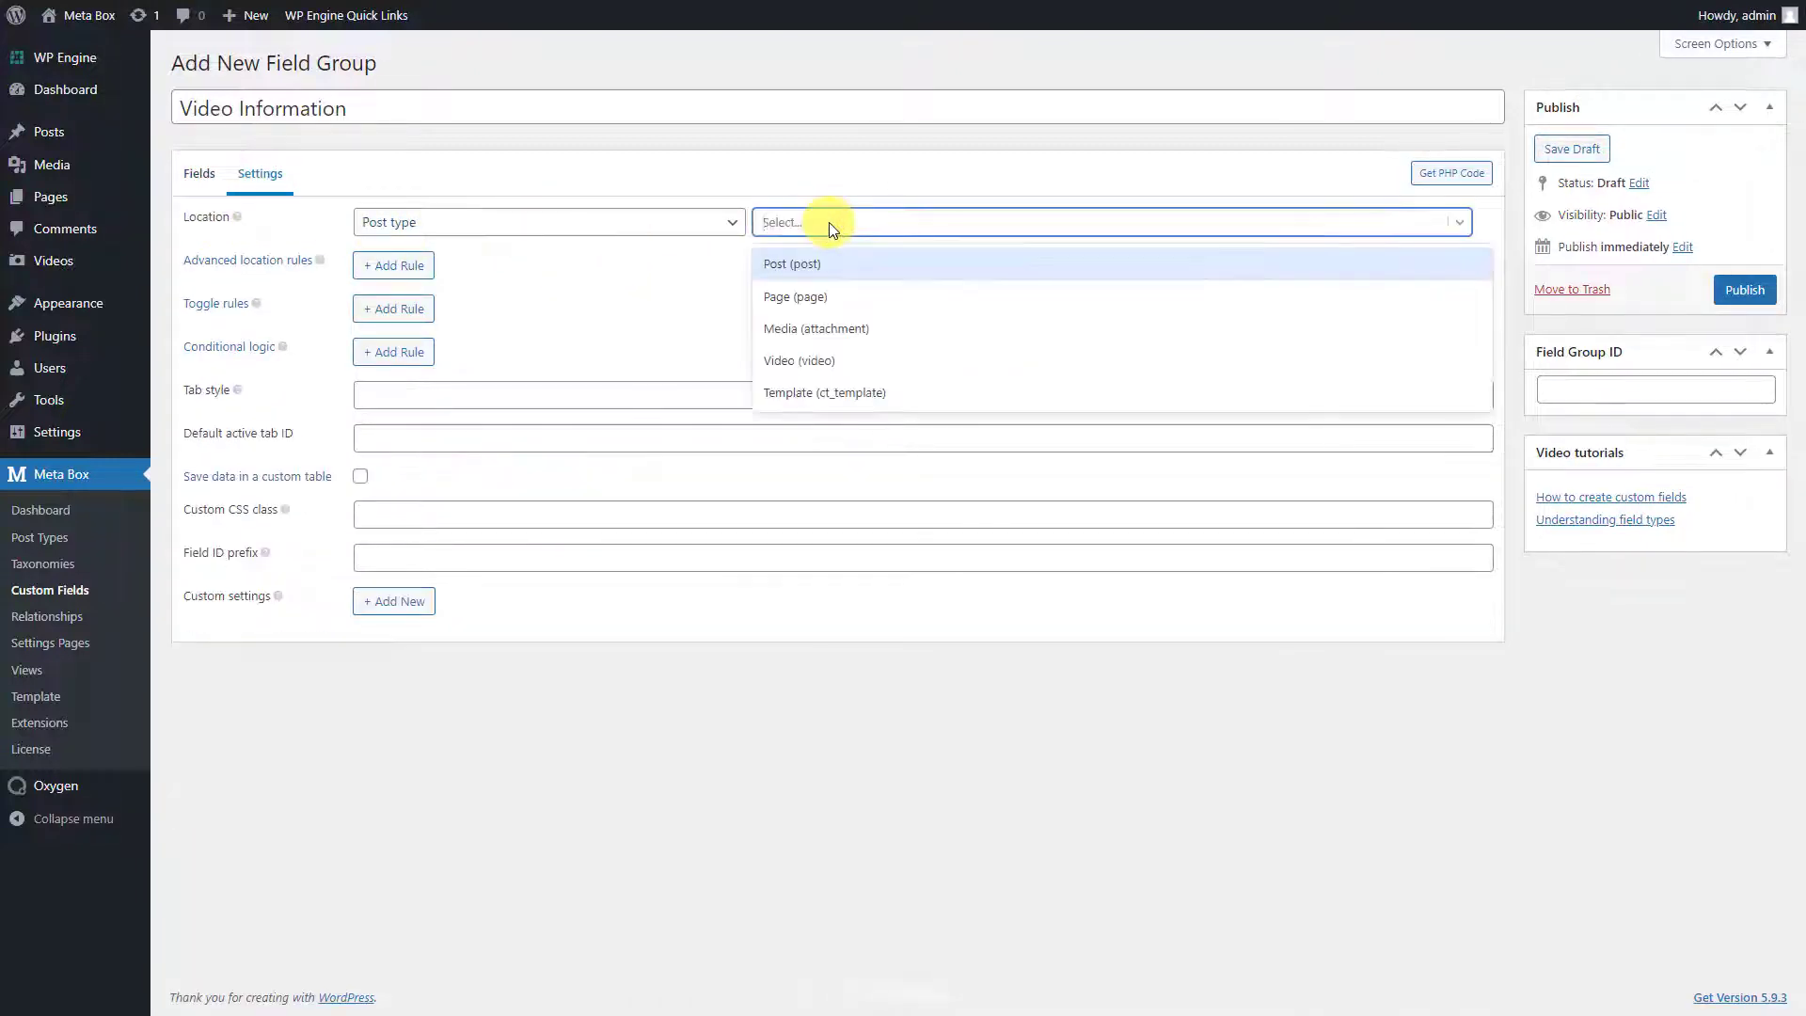
{"action": "left_click", "coordinate": [878, 360]}
{"action": "left_click", "coordinate": [1745, 291]}
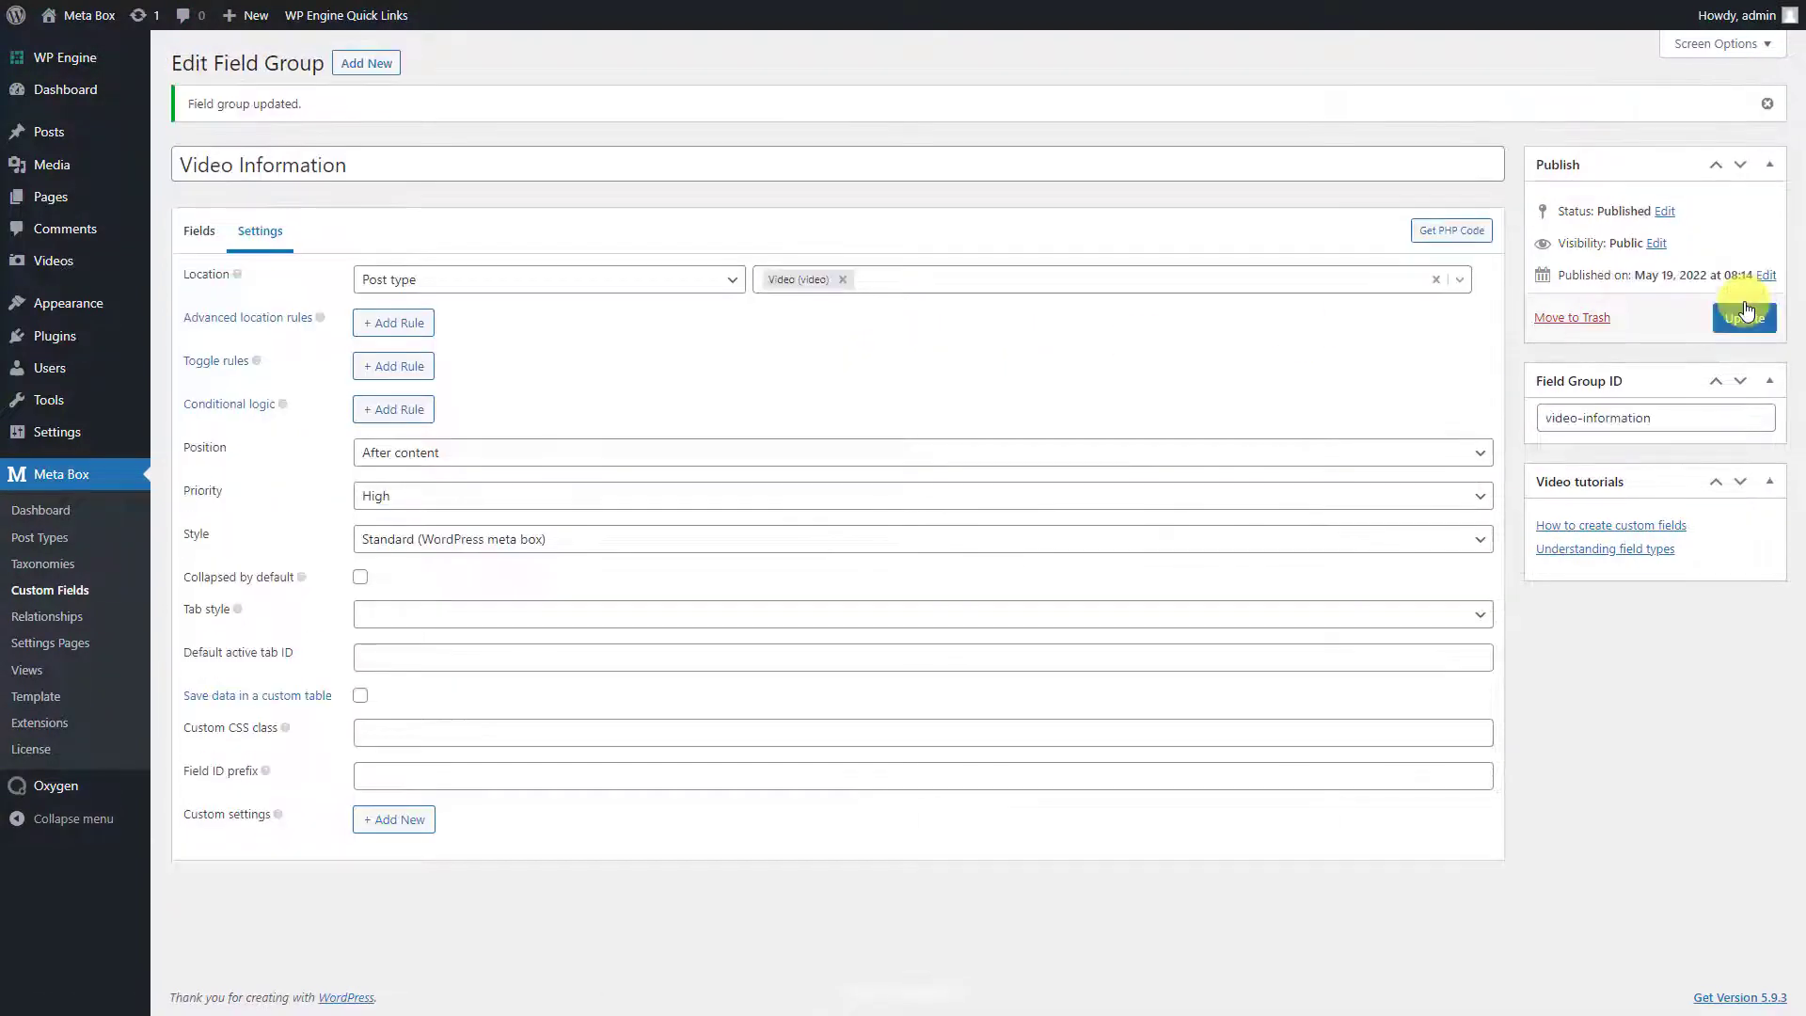
{"action": "left_click", "coordinate": [158, 287]}
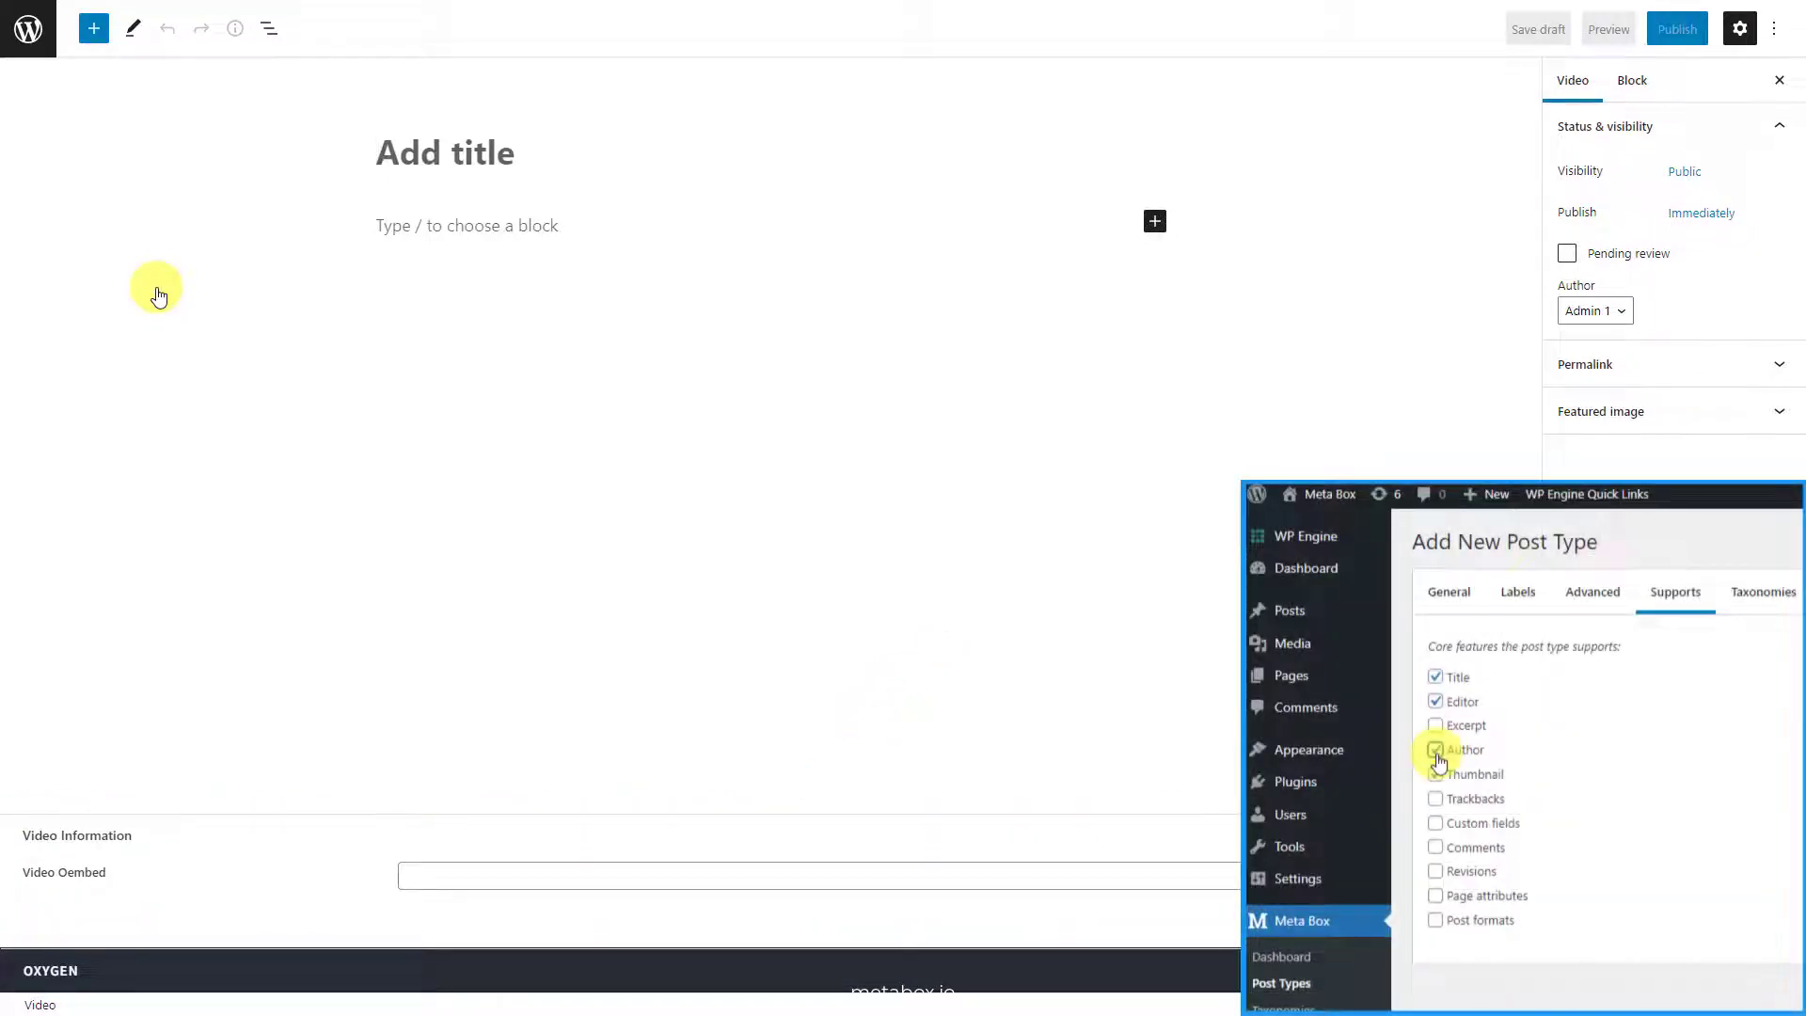
Assign another author, then paste the title 'Create a Simple Listing using Meta Box + WP Grid Builder' and the intro paragraph.
{"action": "left_click", "coordinate": [1622, 311]}
{"action": "left_click", "coordinate": [1624, 351]}
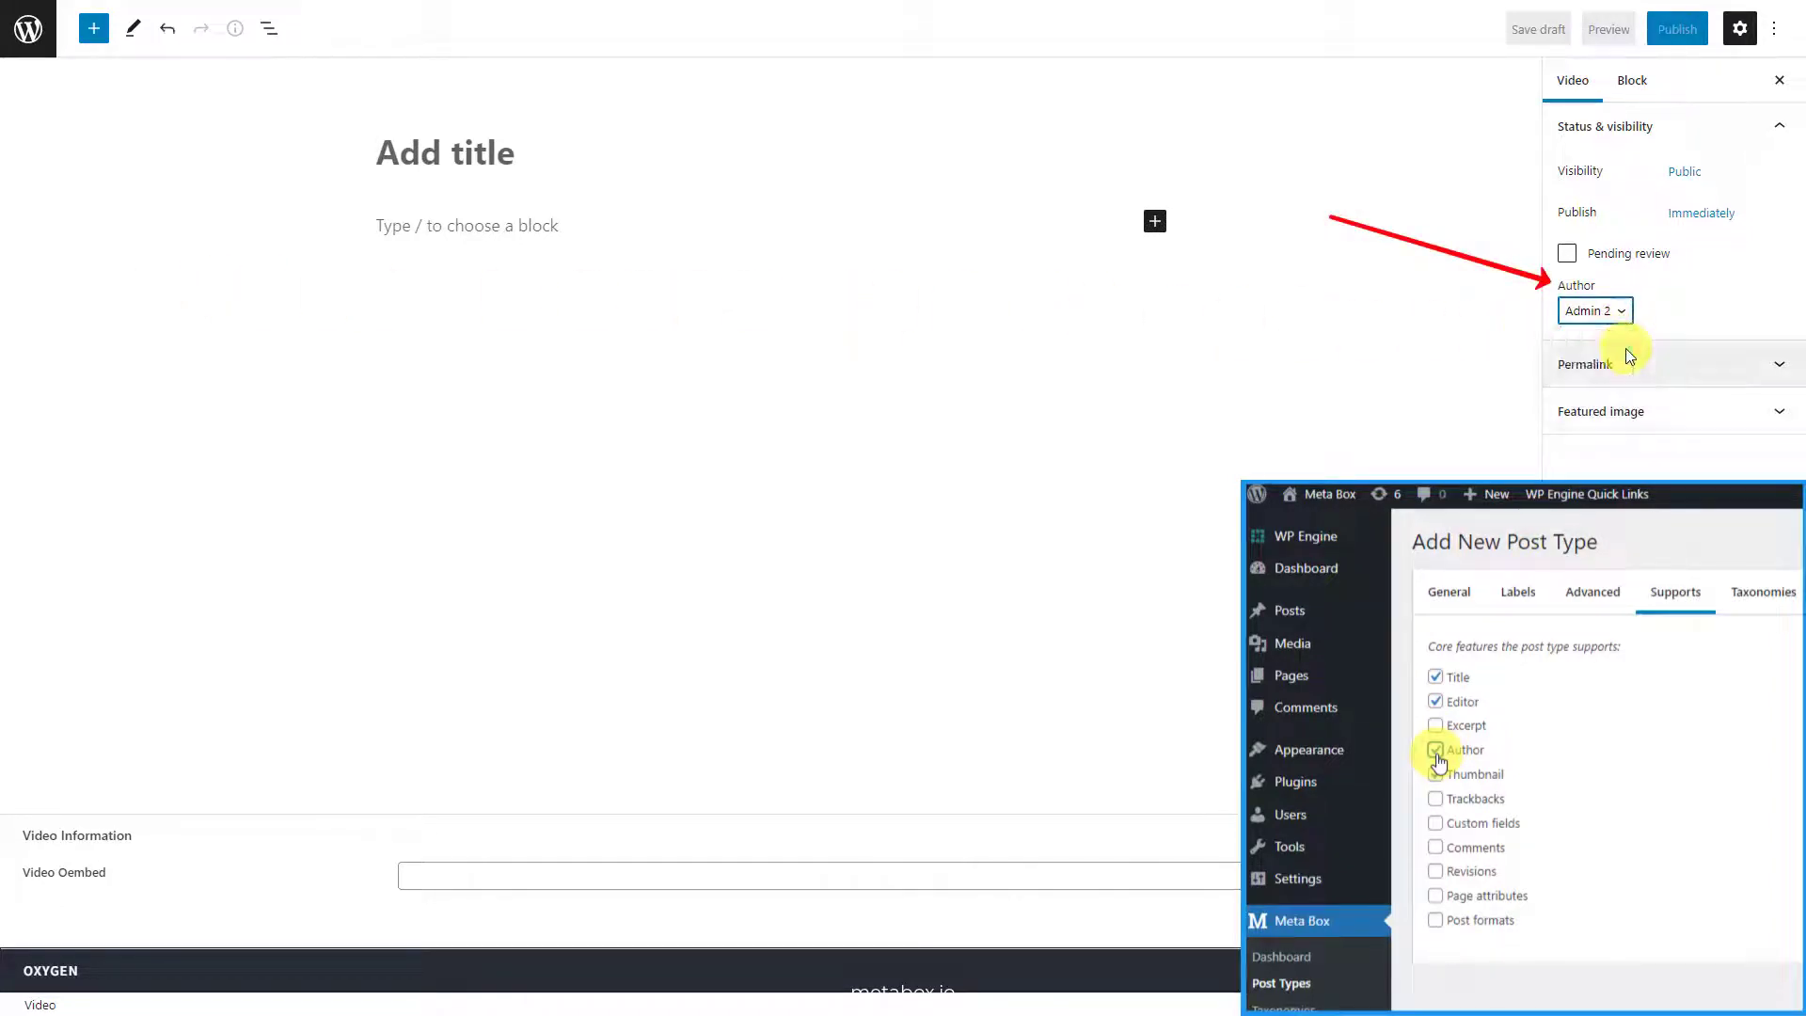
{"action": "left_click", "coordinate": [810, 158]}
{"action": "type", "text": "Create a Simple Listing using Meta Box + WP Grid Builder"}
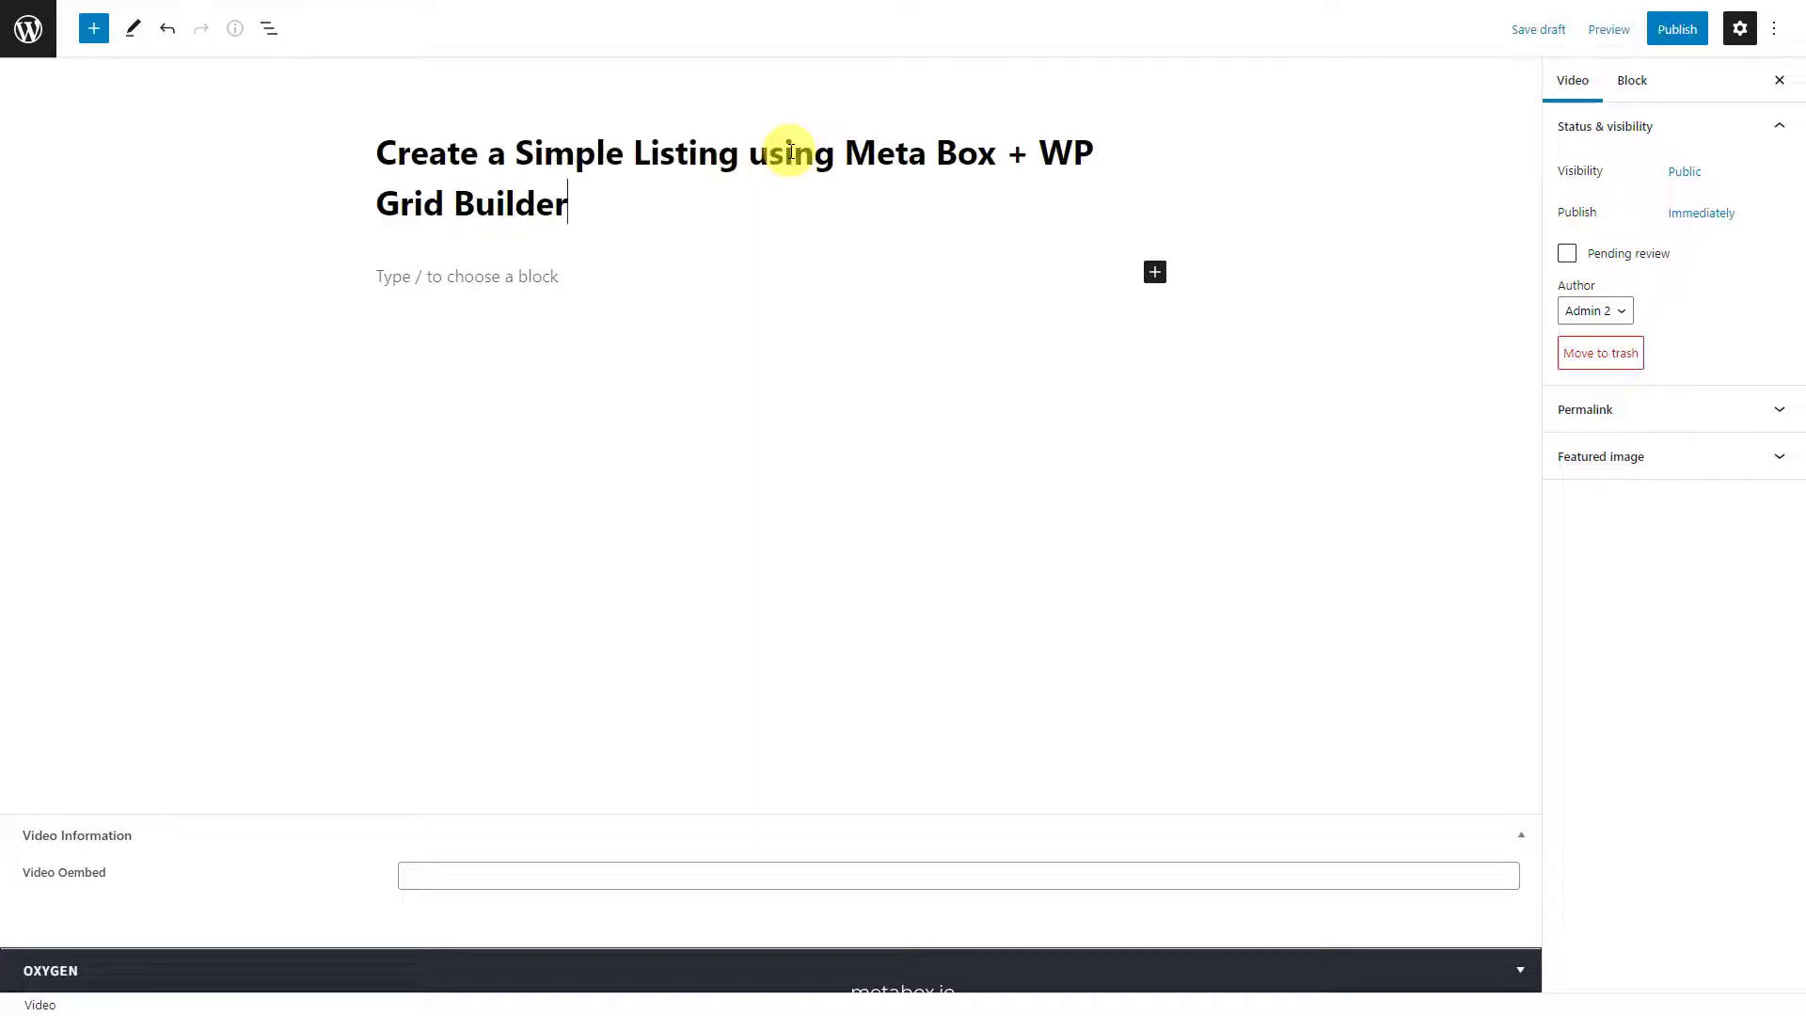
{"action": "left_click", "coordinate": [738, 275]}
{"action": "type", "text": "Listing your post or product on a page is a common task when building a website. There are so many ways to do it, but if you want to show not only the default information about the post but also some further things from custom fields, let’s dig into this tutorial. I’m going to create an archive page for restaurants using WP Grid Builder, and also get info from custom fields created by Meta Box."}
Paste the YouTube link into Video Oembed and publish the video post.
{"action": "left_click", "coordinate": [737, 873]}
{"action": "type", "text": "https://youtu.be/YP7sMXHdf_Q"}
{"action": "left_click", "coordinate": [1673, 34]}
{"action": "left_click", "coordinate": [1669, 36]}
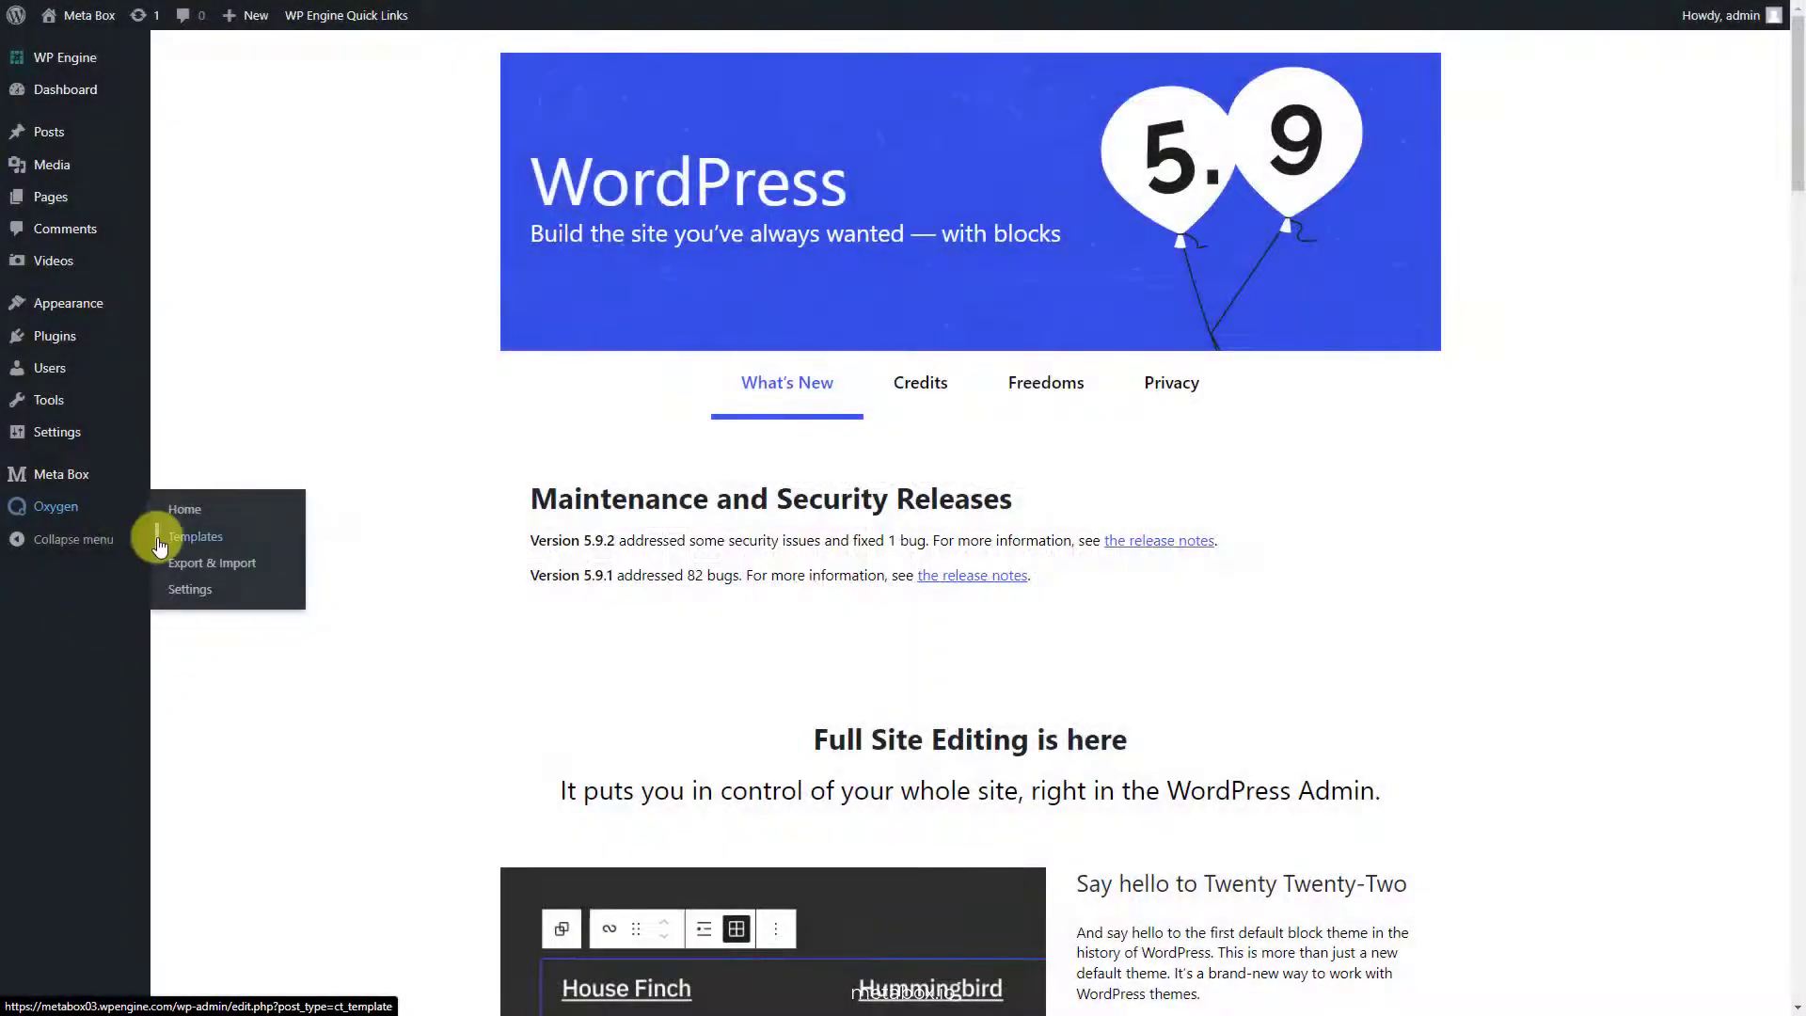
Create 'Video Gallery Template' inheriting the 'inactive - Default Page' design, and publish it.
{"action": "left_click", "coordinate": [158, 538]}
{"action": "left_click", "coordinate": [340, 64]}
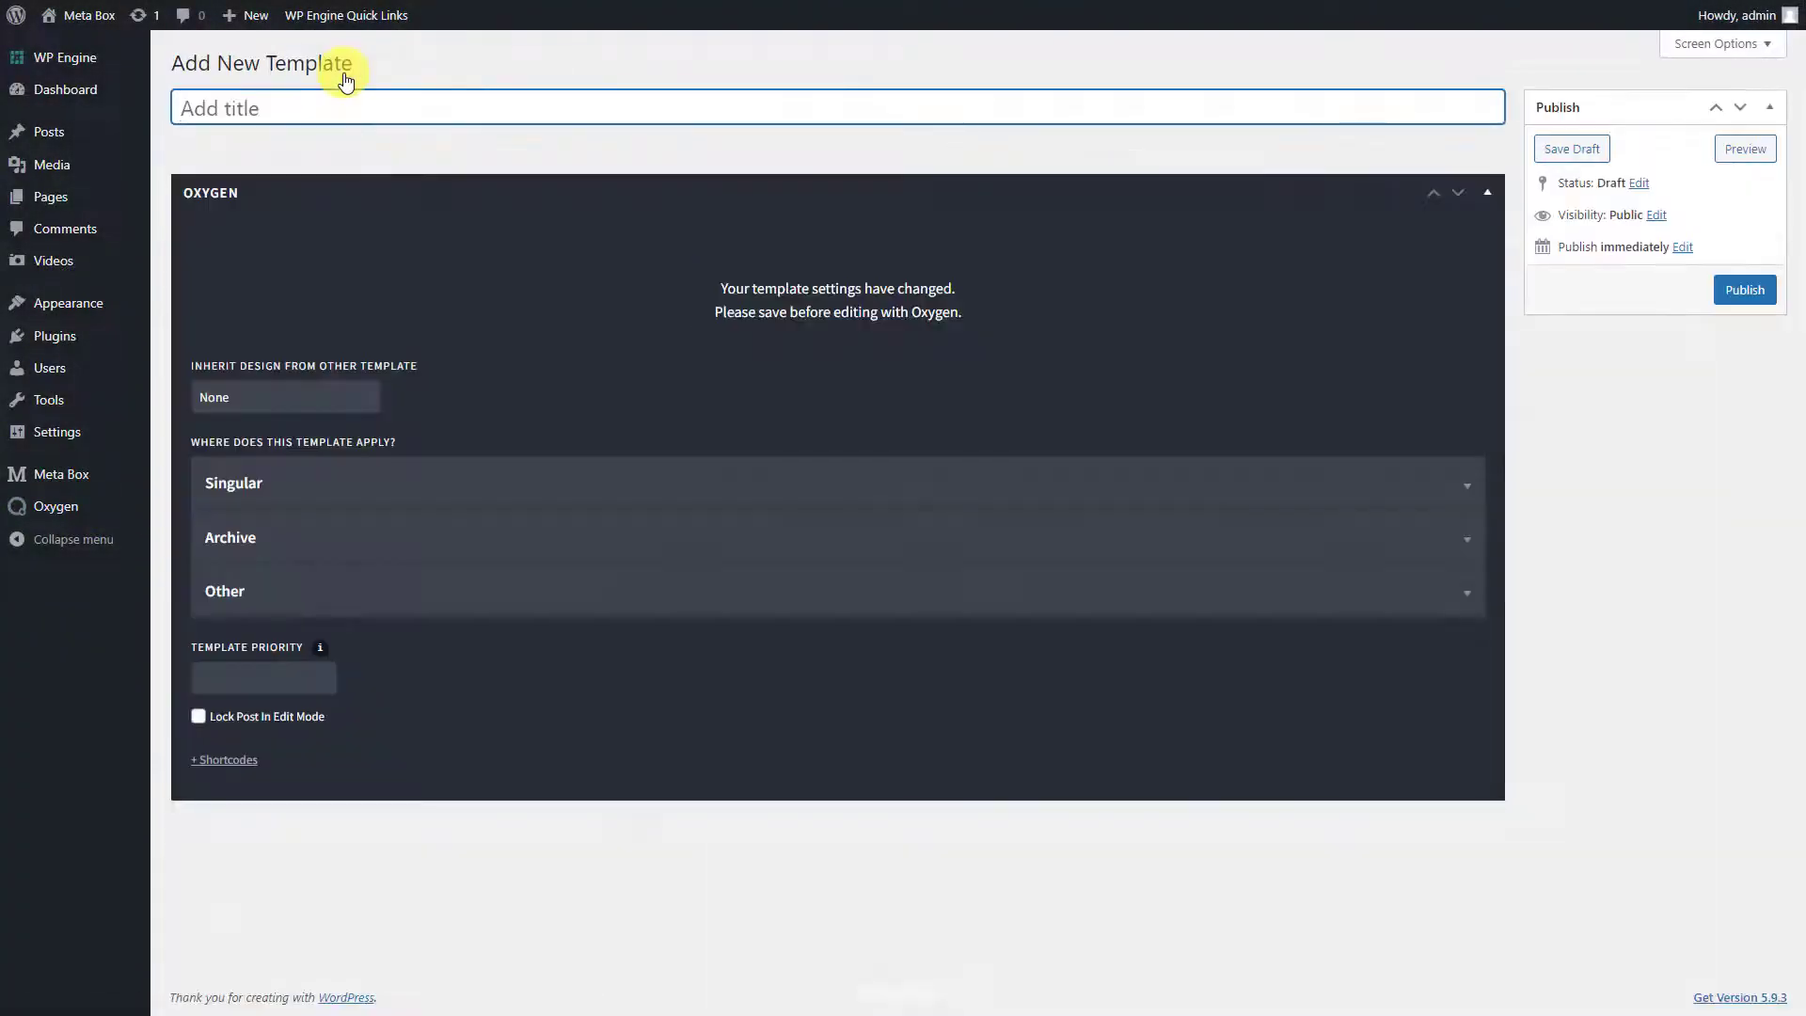
{"action": "type", "text": "Video Gallery Template"}
{"action": "left_click", "coordinate": [354, 396]}
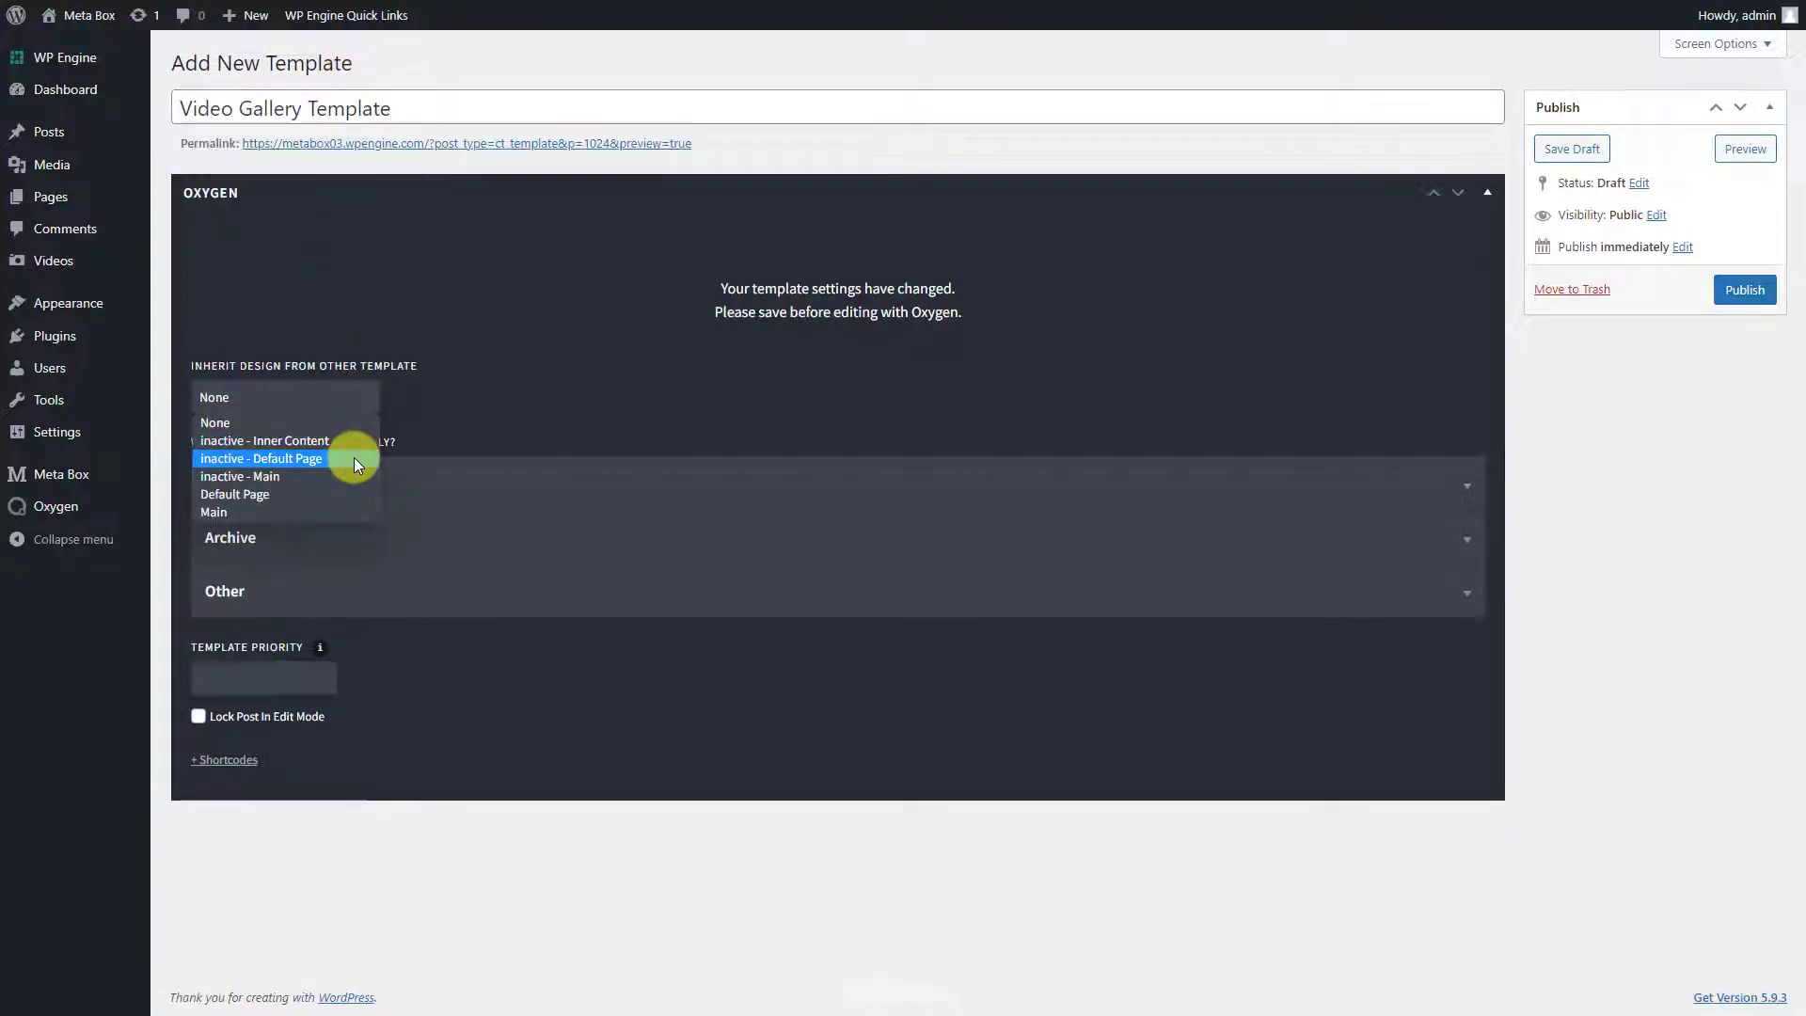
{"action": "left_click", "coordinate": [354, 457]}
{"action": "left_click", "coordinate": [1743, 289]}
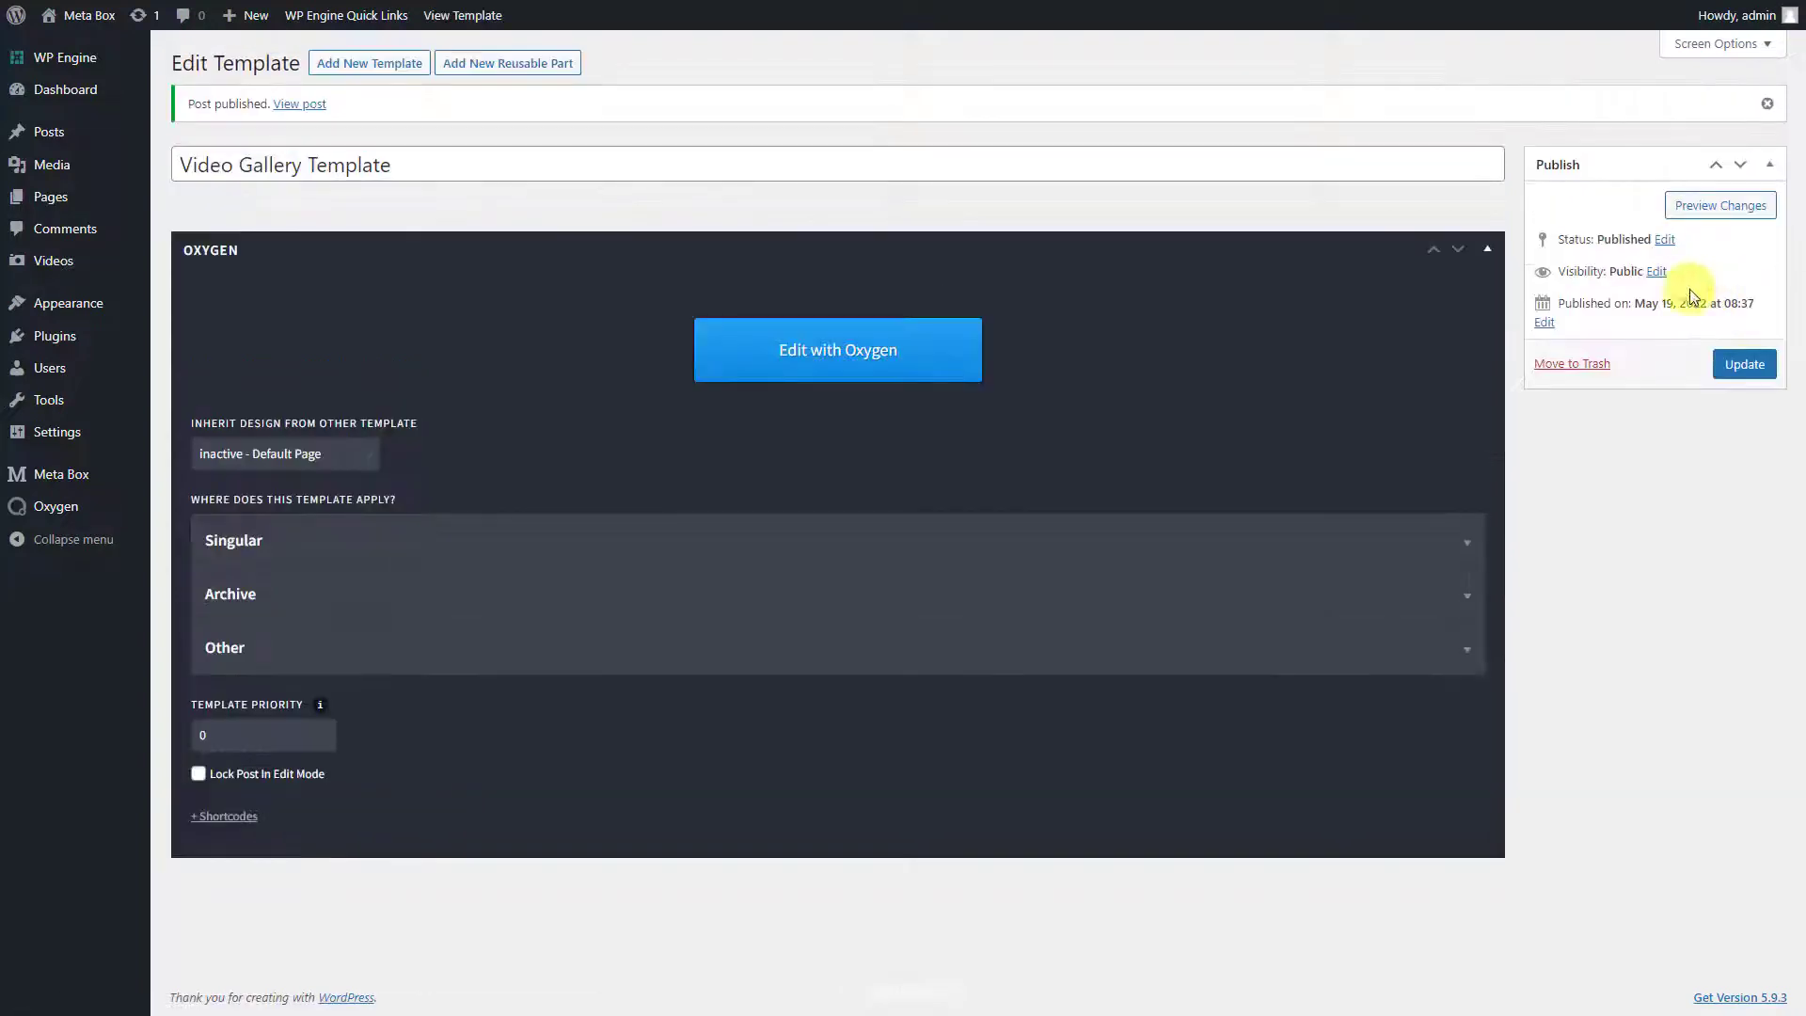
{"action": "left_click", "coordinate": [157, 234]}
Publish a page titled 'Video Gallery' rendered with the Video Gallery Template.
{"action": "type", "text": "Video Gallery"}
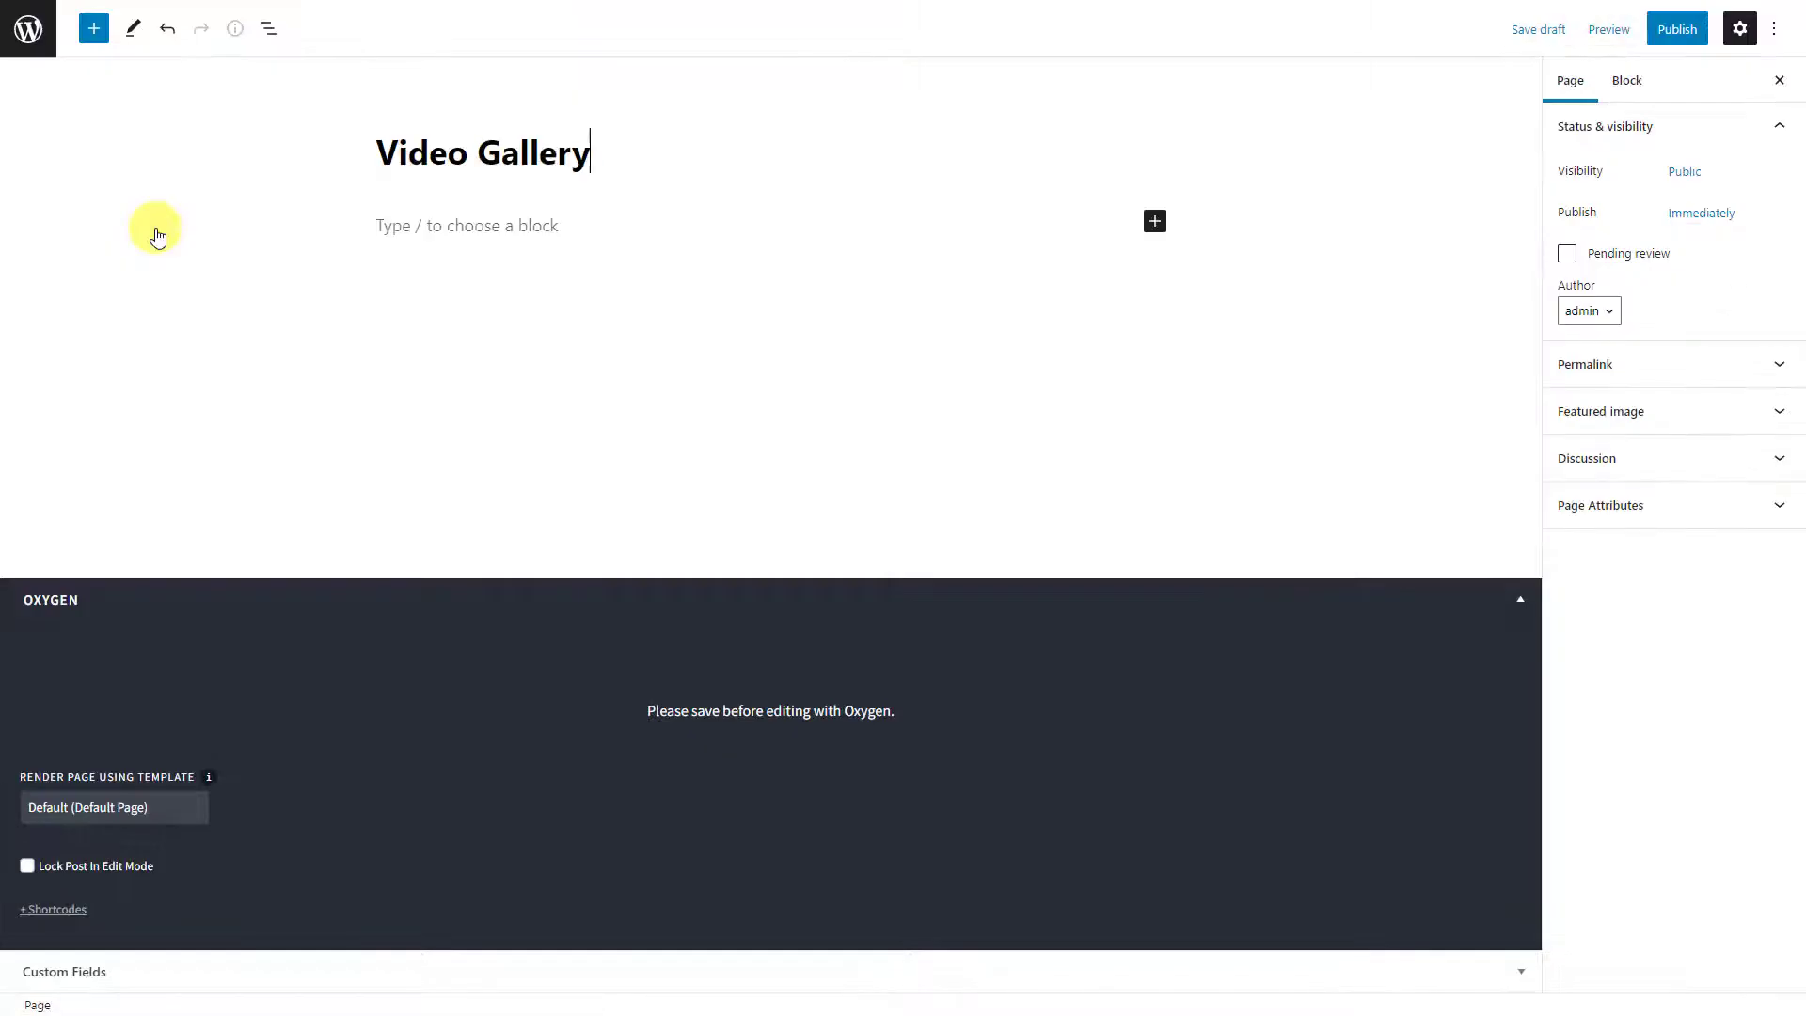
{"action": "left_click", "coordinate": [176, 807]}
{"action": "scroll", "coordinate": [184, 781], "scroll_direction": "down", "scroll_amount": 1}
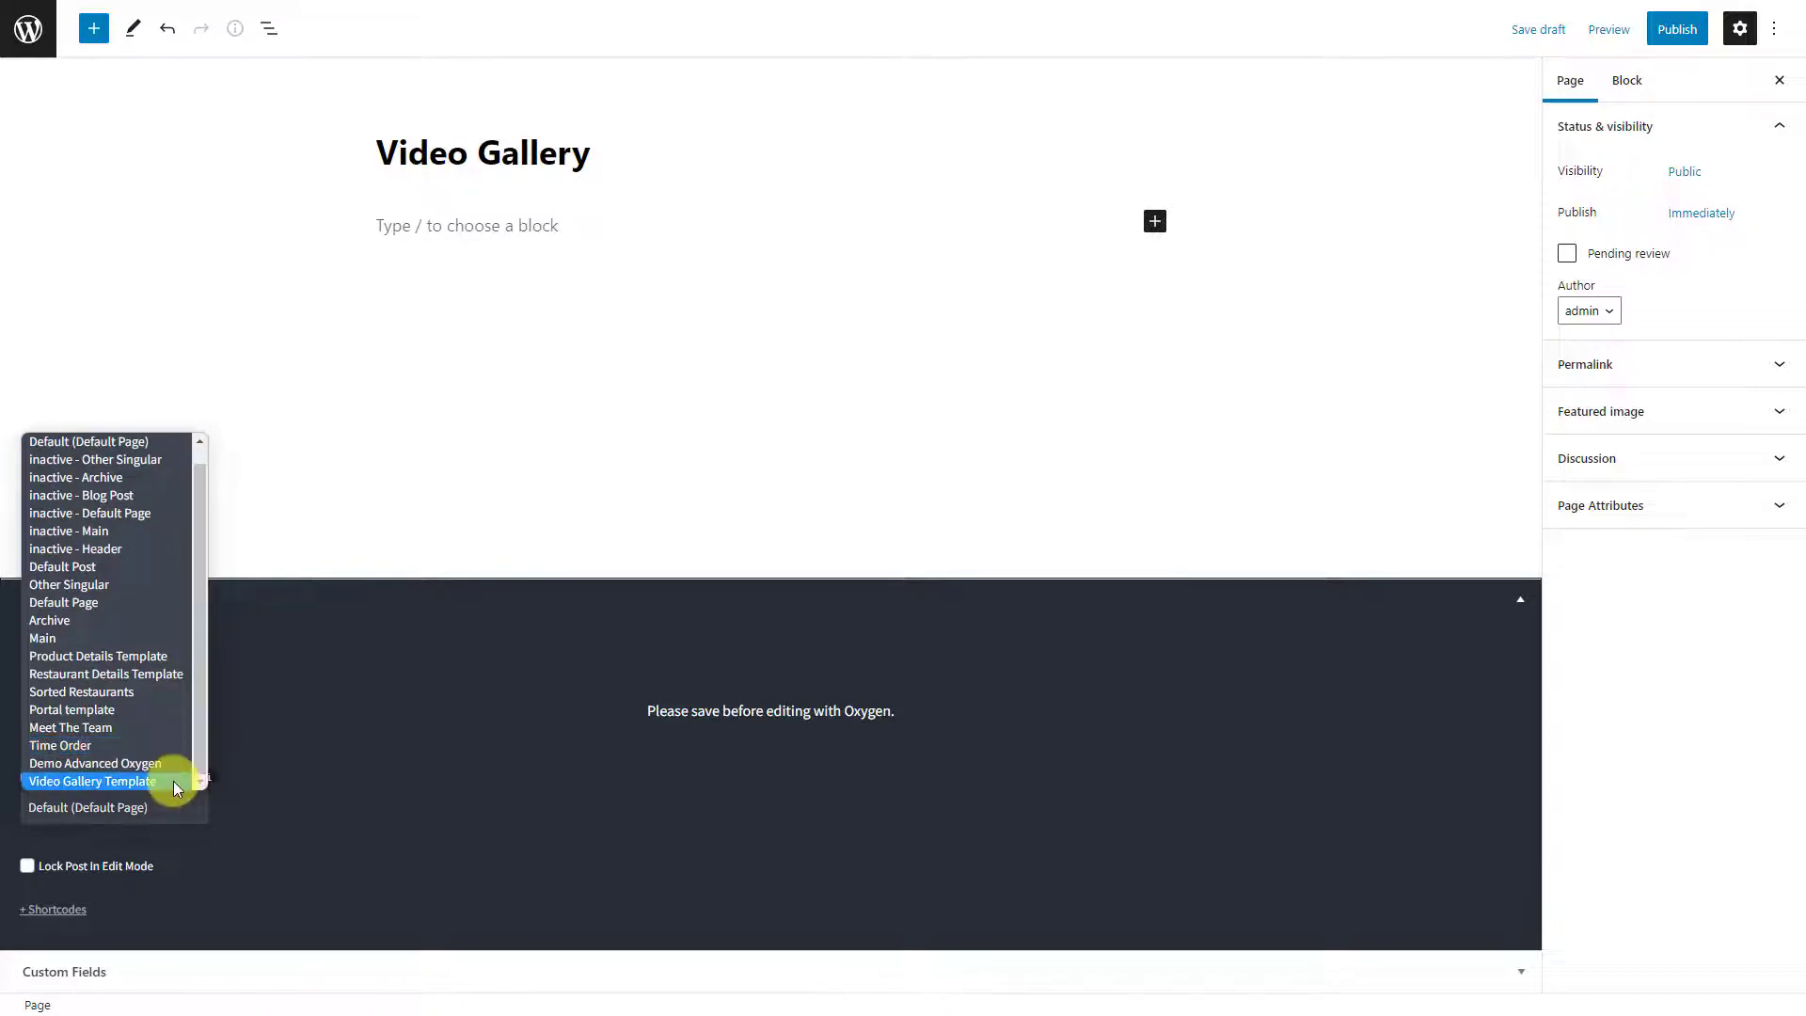
{"action": "left_click", "coordinate": [173, 781]}
{"action": "left_click", "coordinate": [1677, 29]}
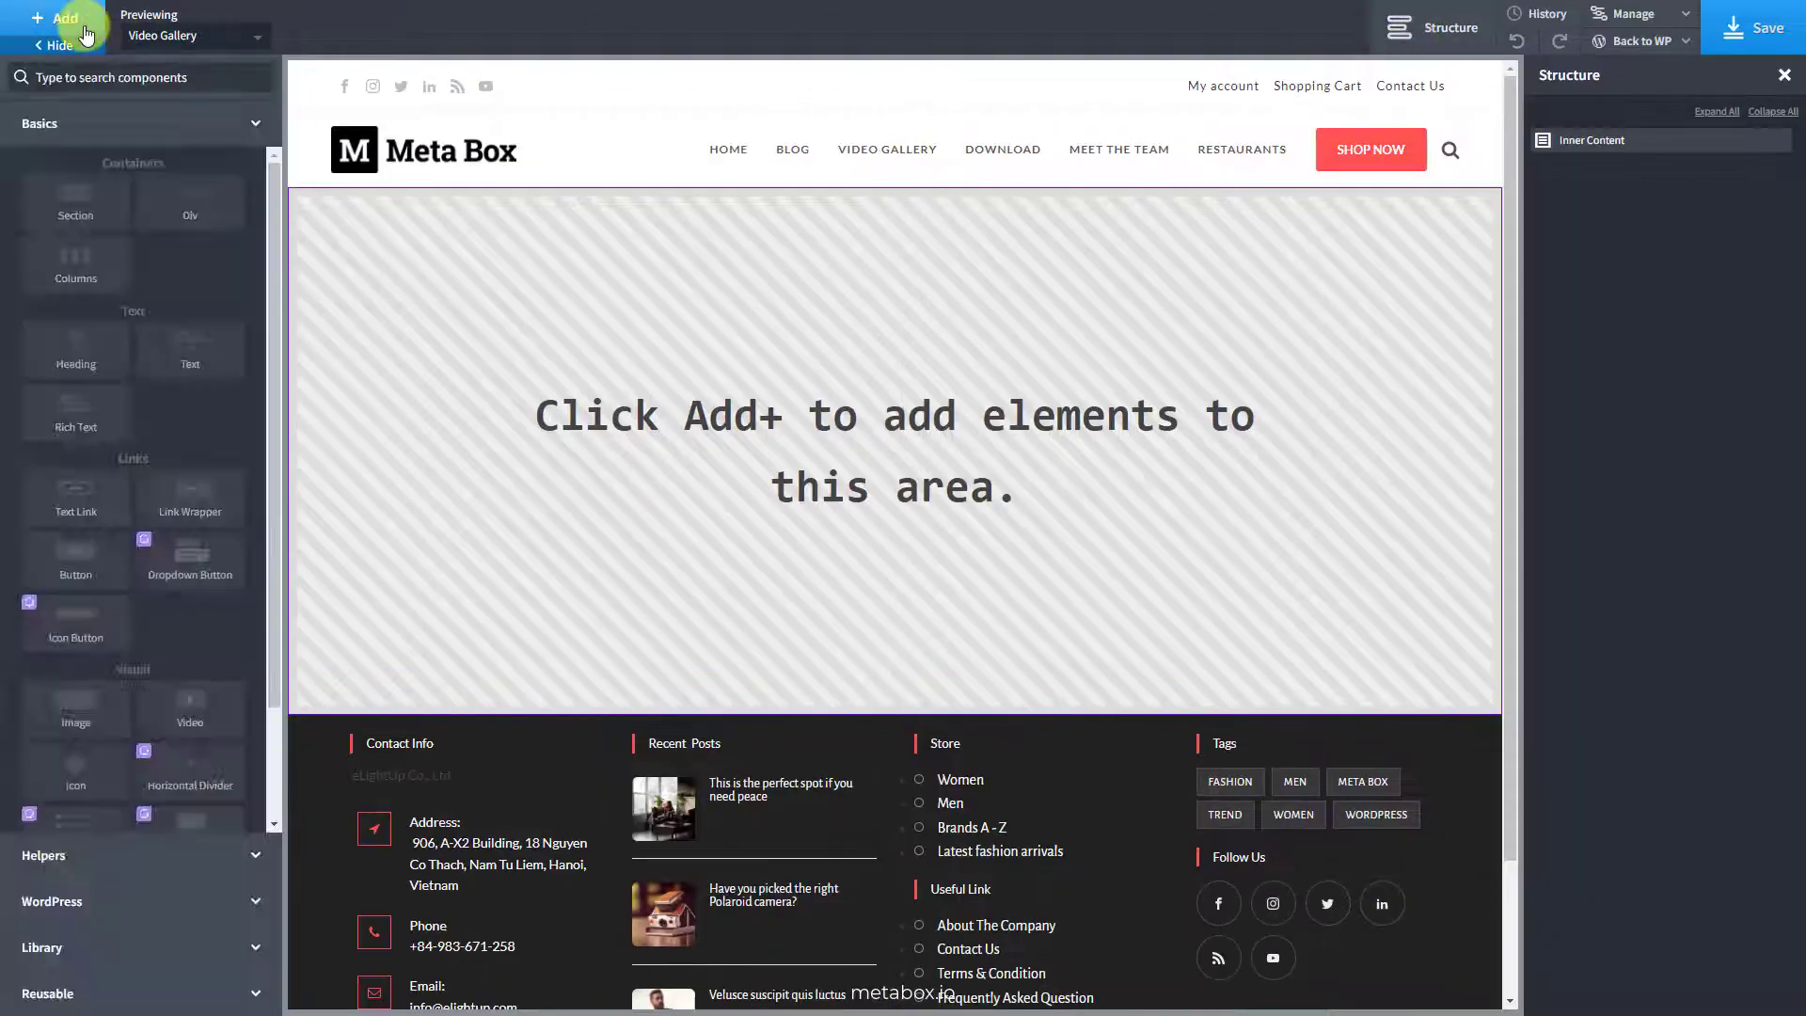
Add a Heading whose text is the dynamic page Title data.
{"action": "left_click", "coordinate": [29, 345]}
{"action": "double_click", "coordinate": [476, 208]}
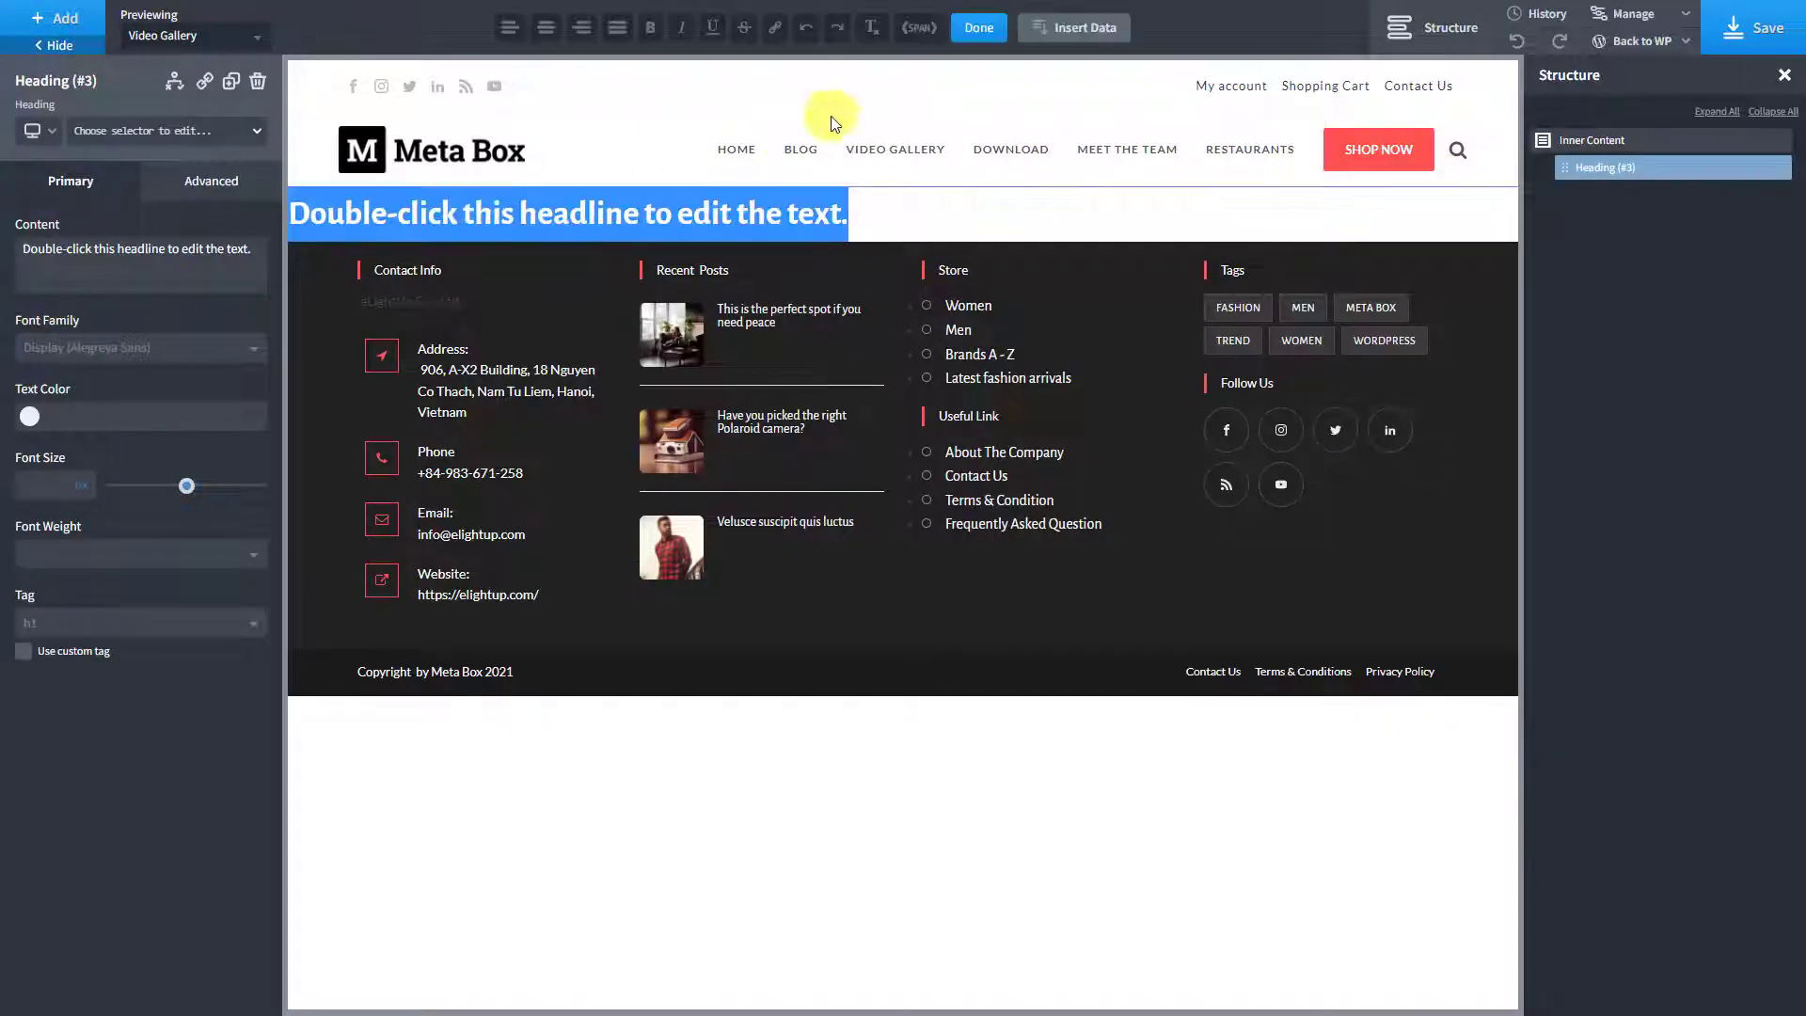
{"action": "left_click", "coordinate": [1039, 28]}
{"action": "left_click", "coordinate": [406, 260]}
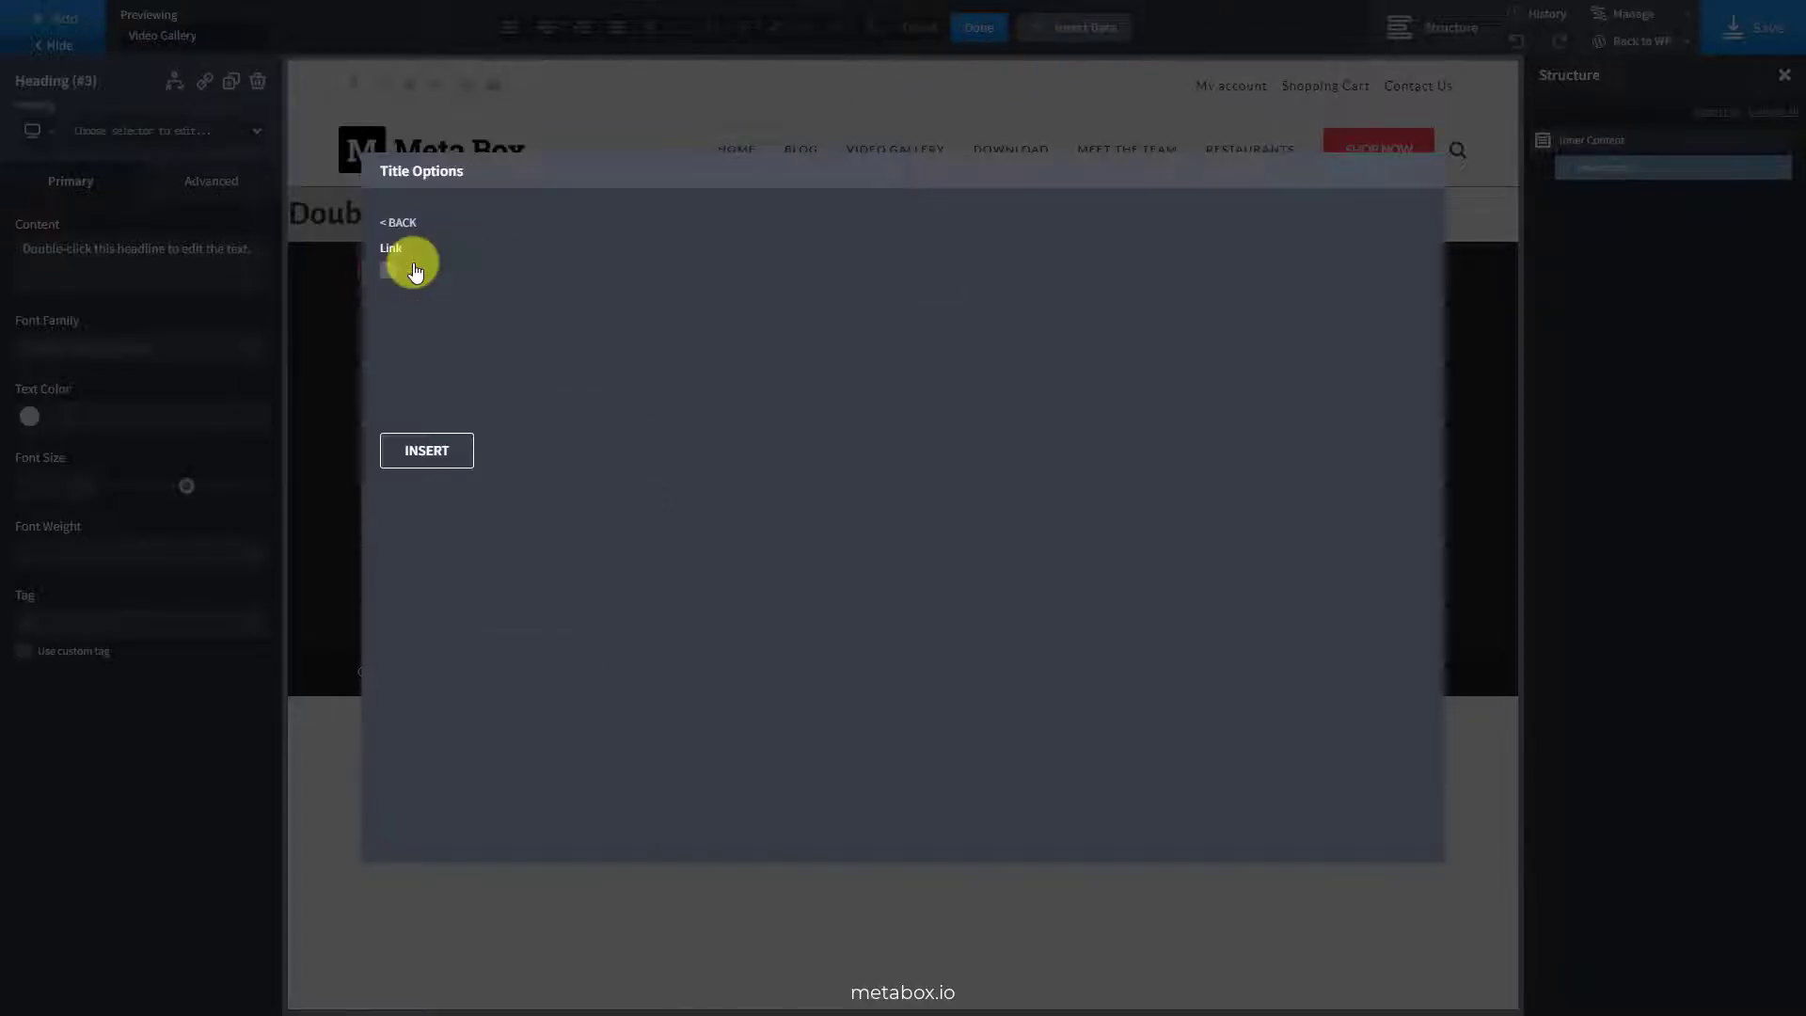
{"action": "left_click", "coordinate": [453, 454]}
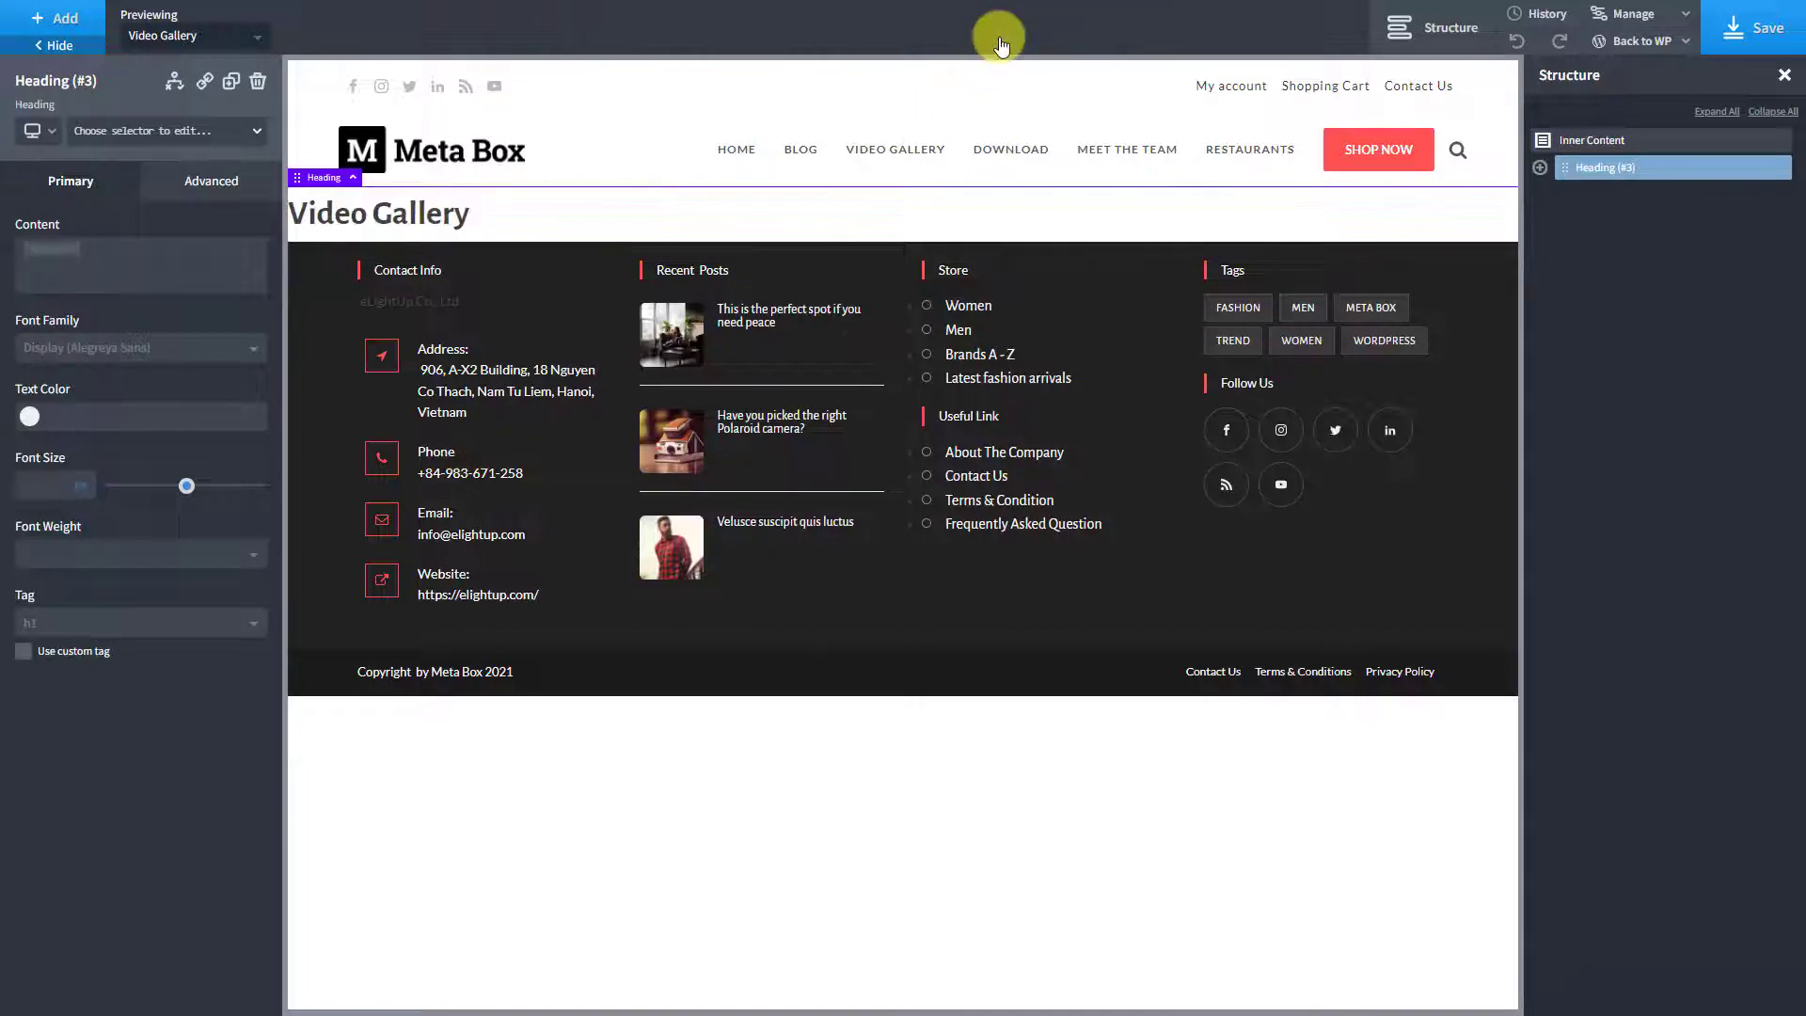
{"action": "left_click", "coordinate": [56, 18]}
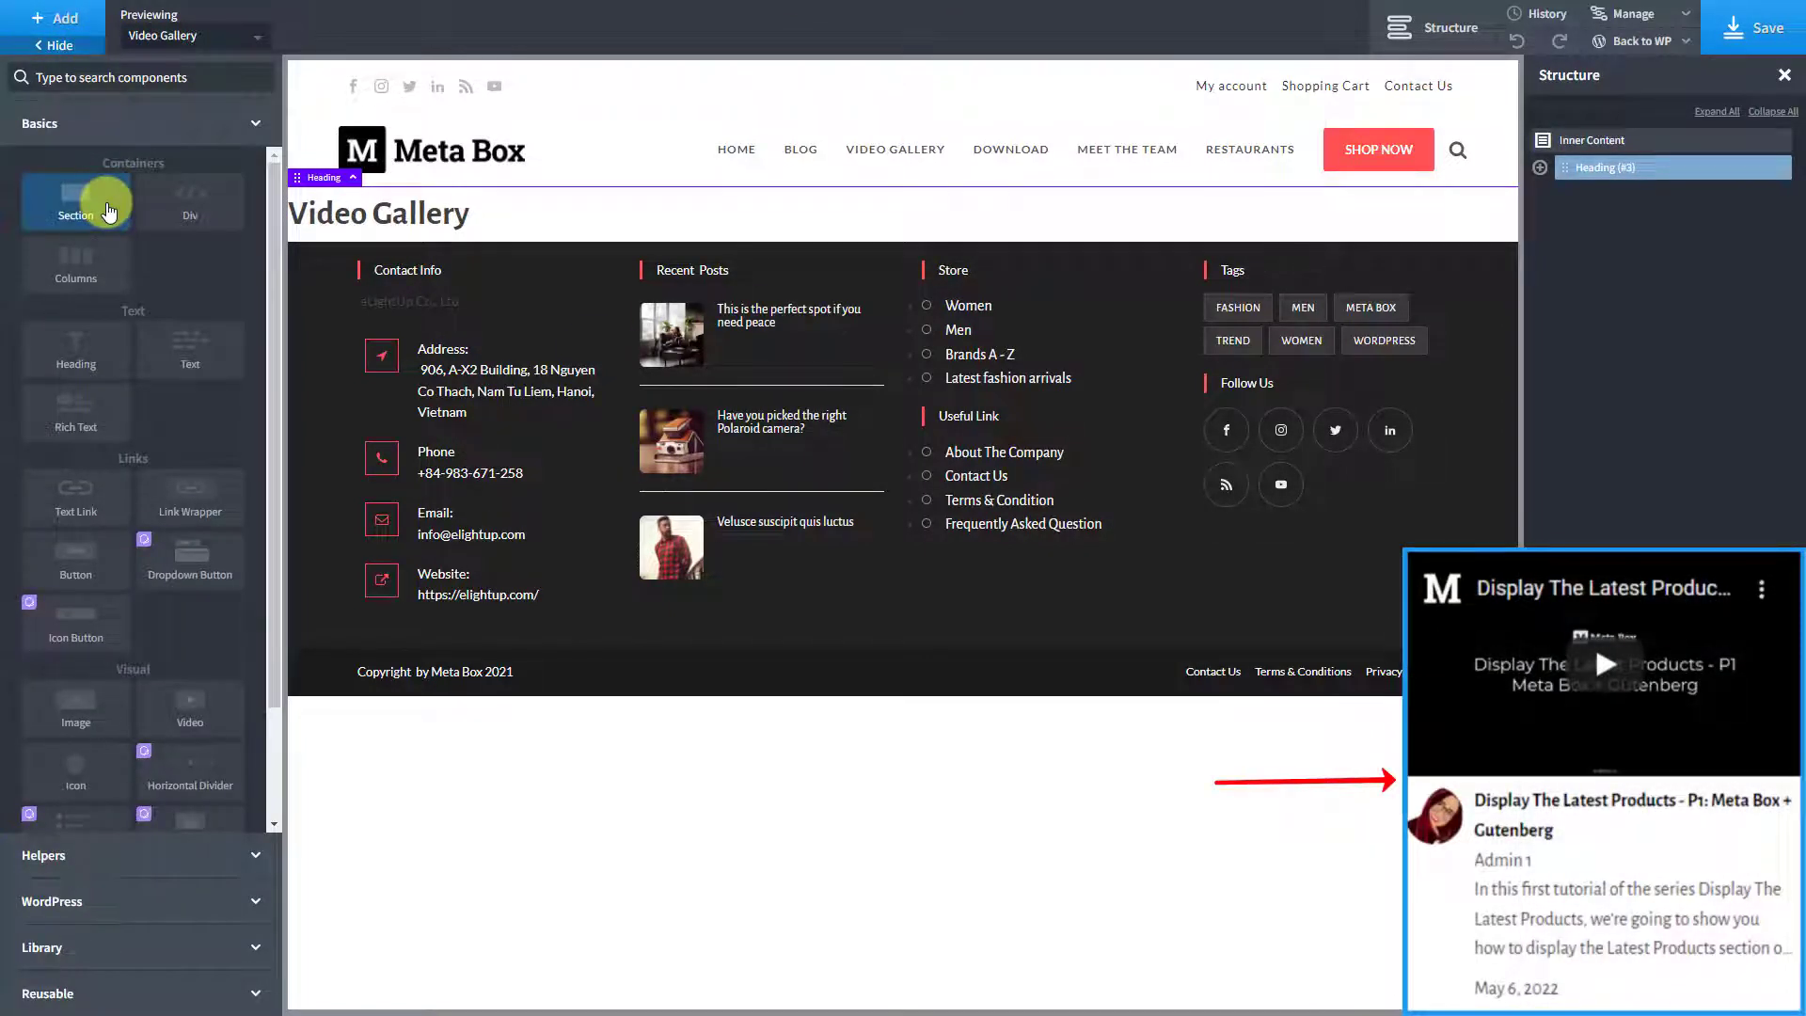
Add a new Section below the heading with a Repeater inside it.
{"action": "left_click", "coordinate": [108, 212]}
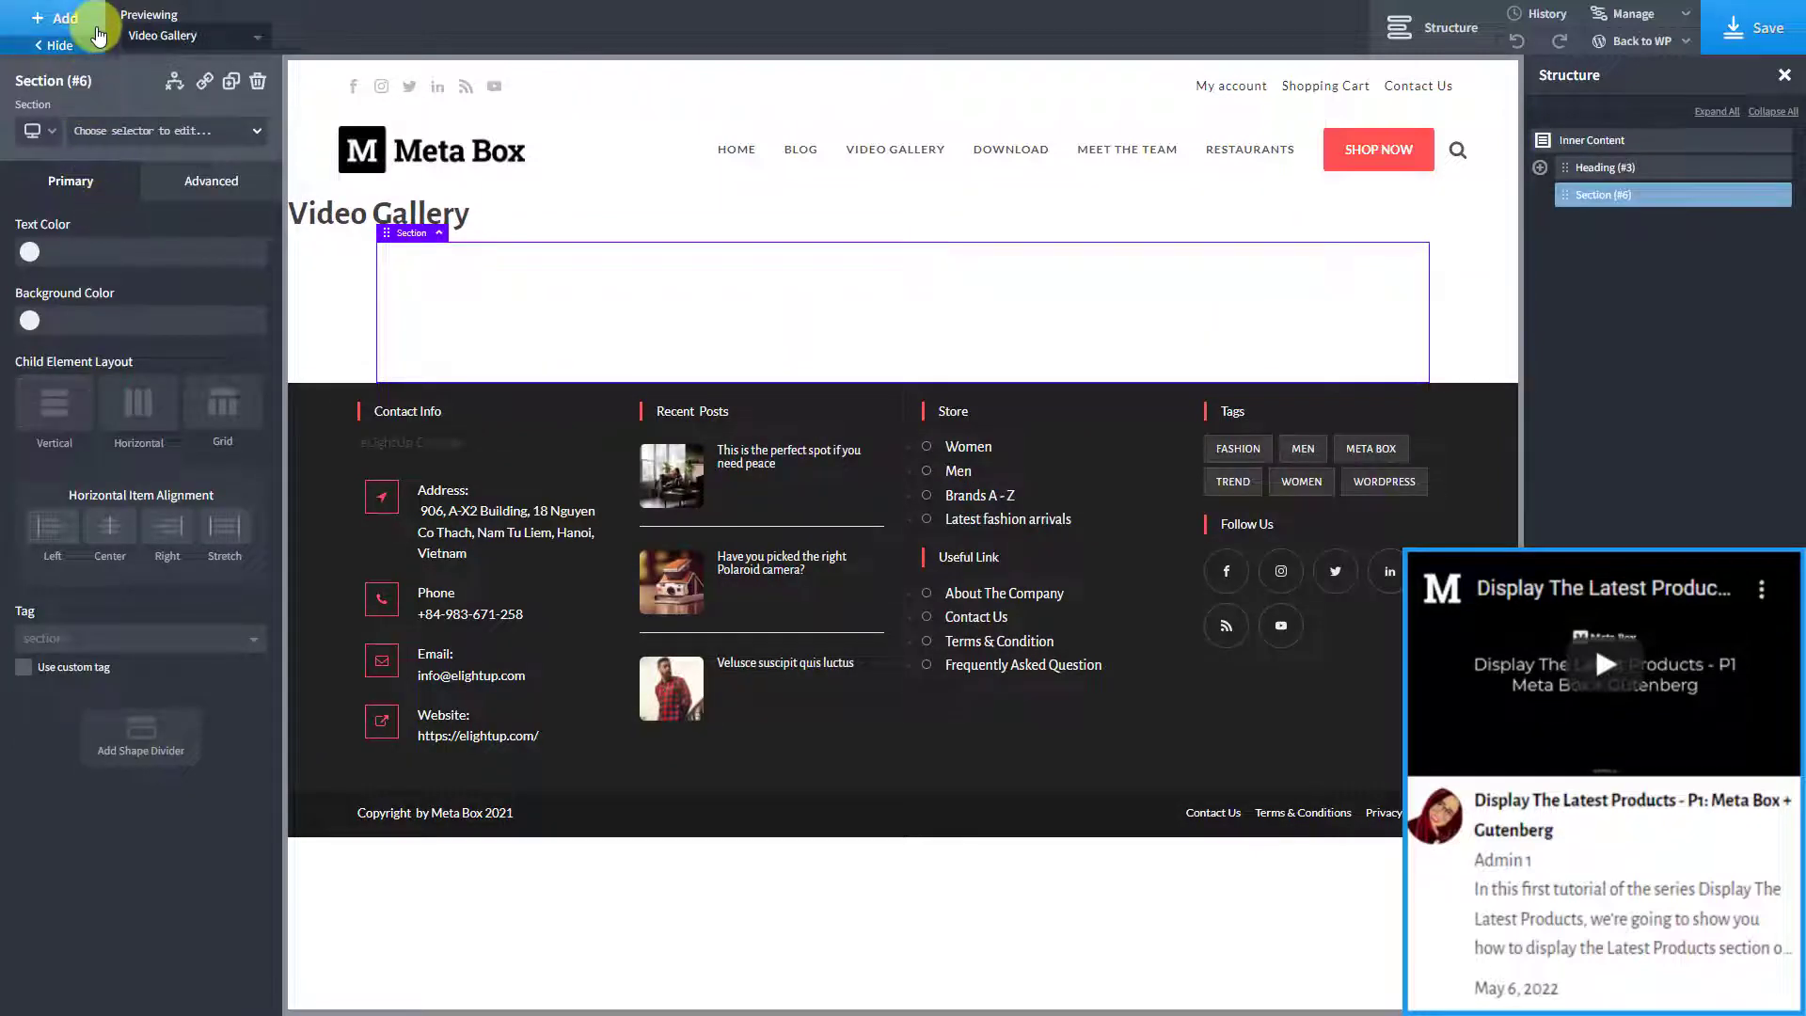
{"action": "left_click", "coordinate": [97, 34]}
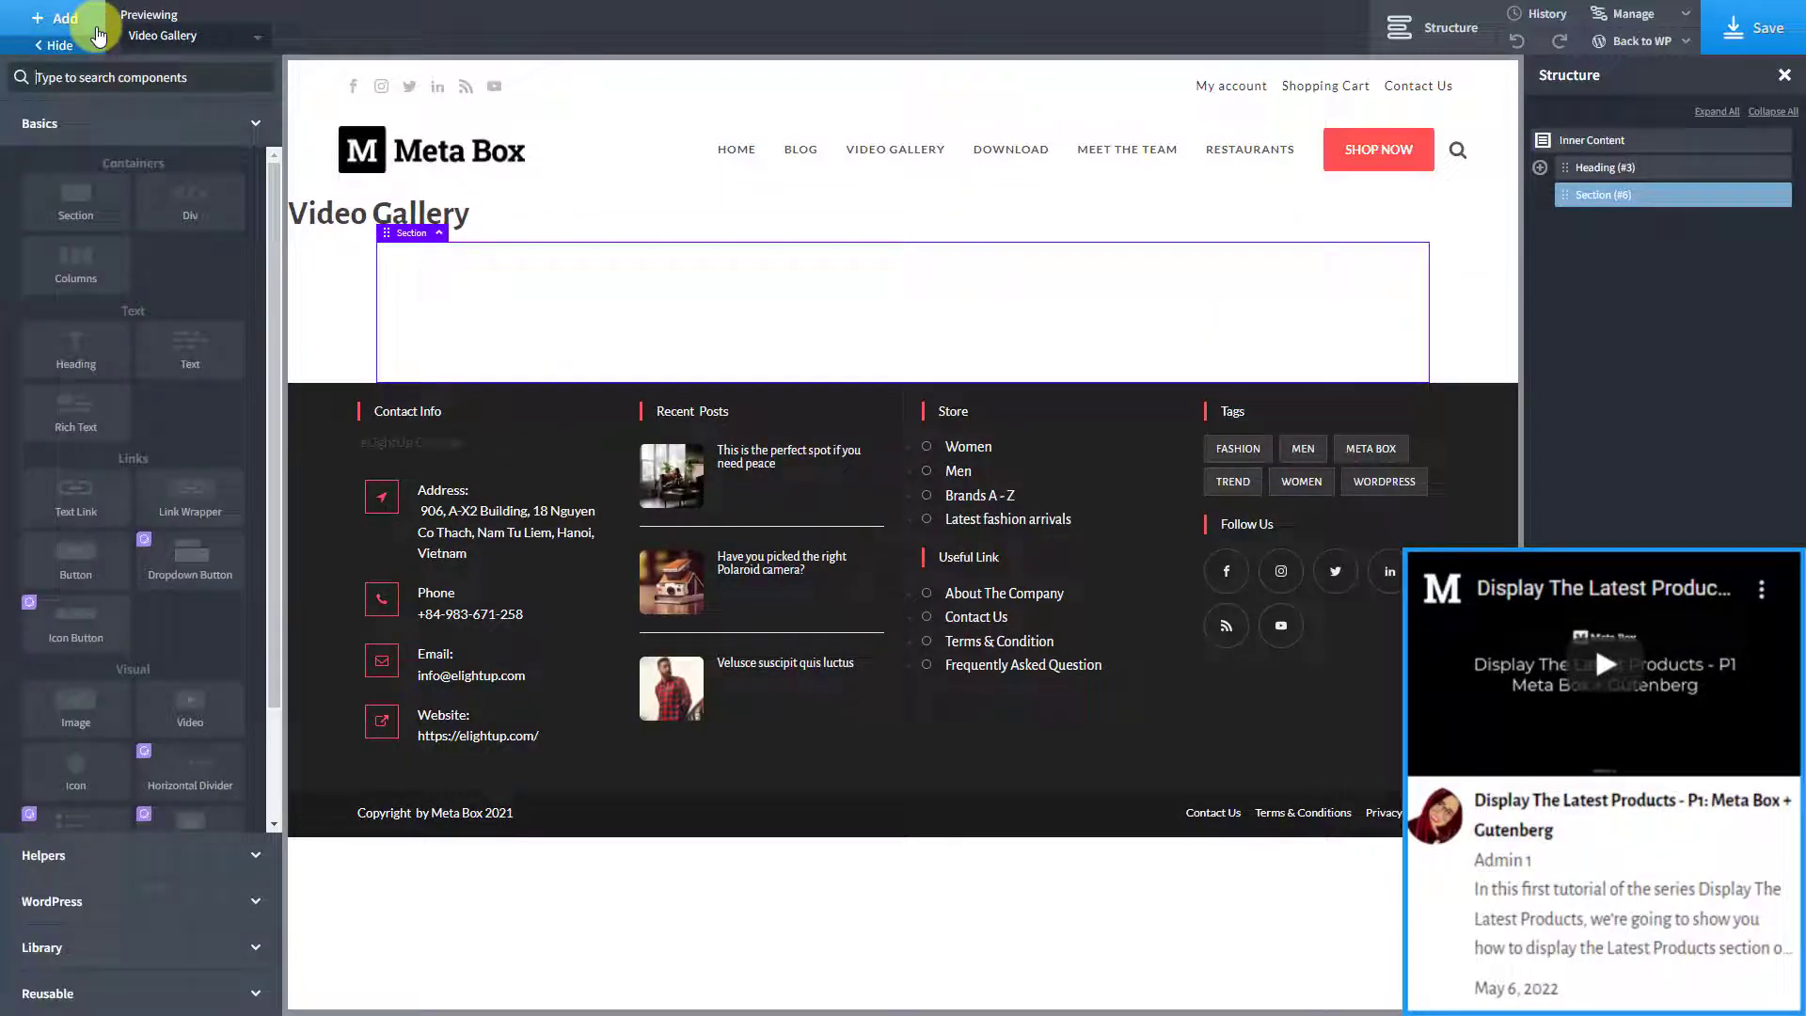
{"action": "type", "text": "repeater"}
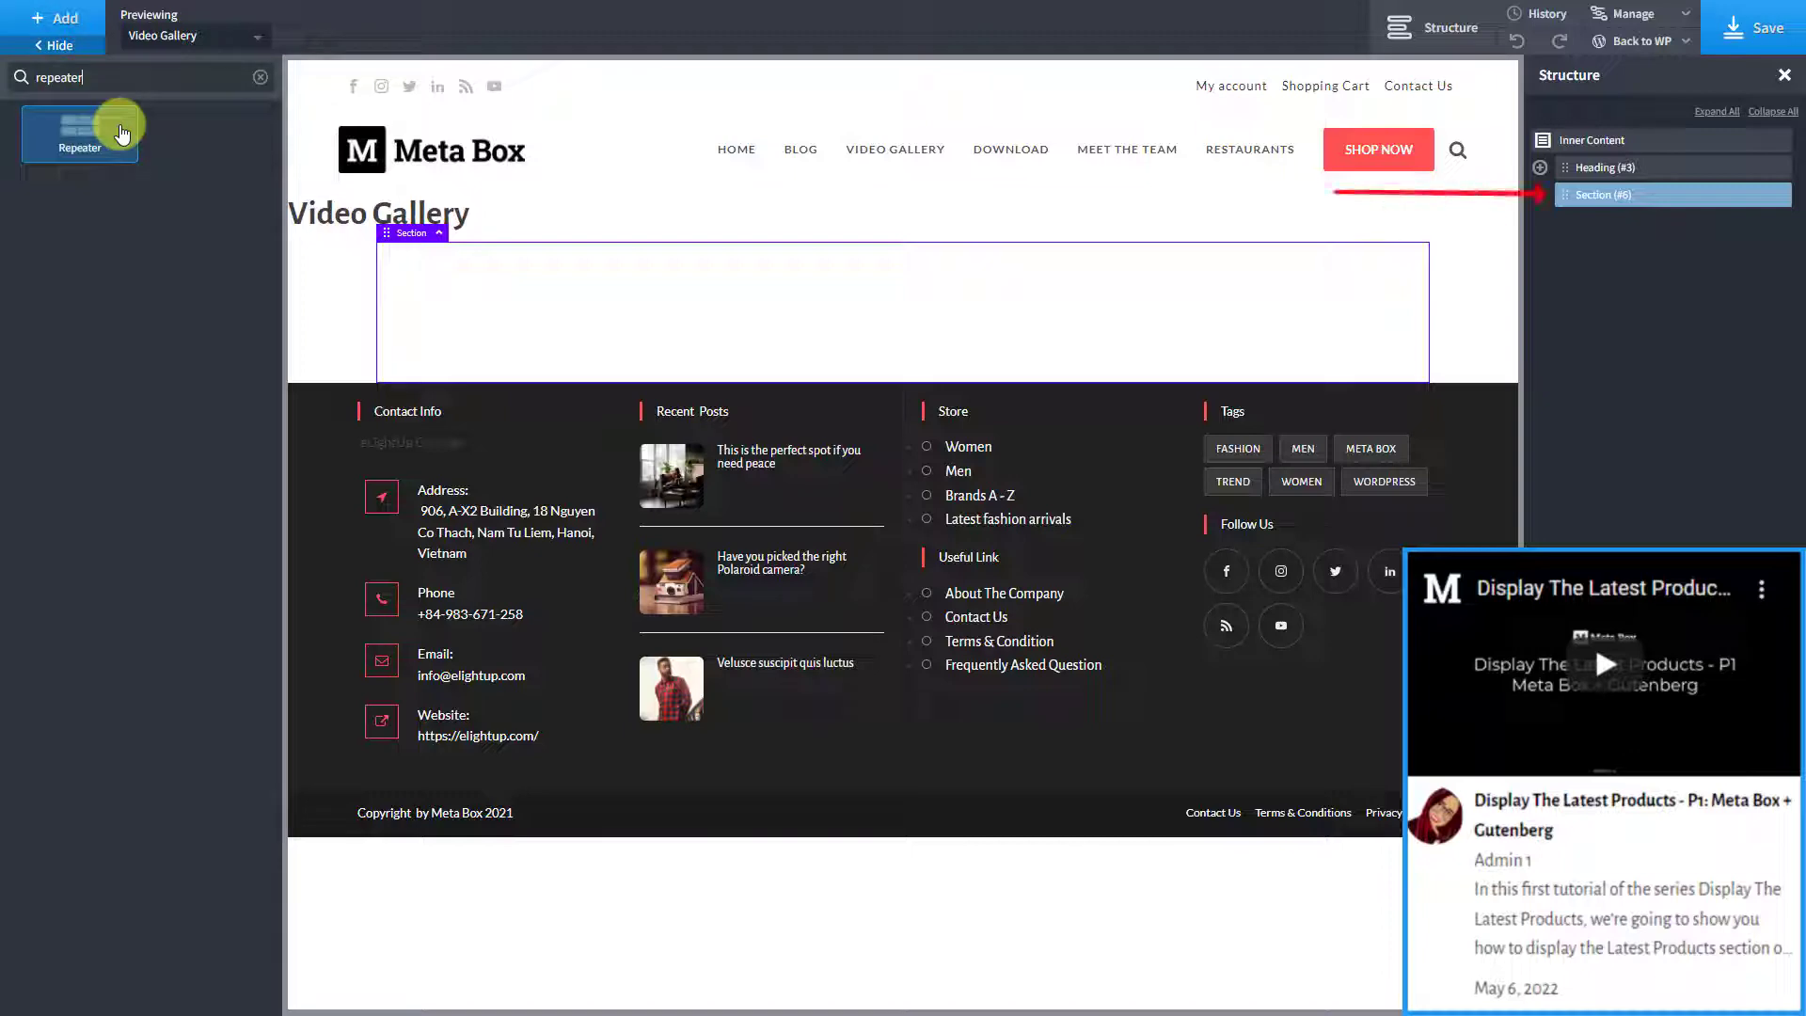
{"action": "left_click", "coordinate": [120, 132]}
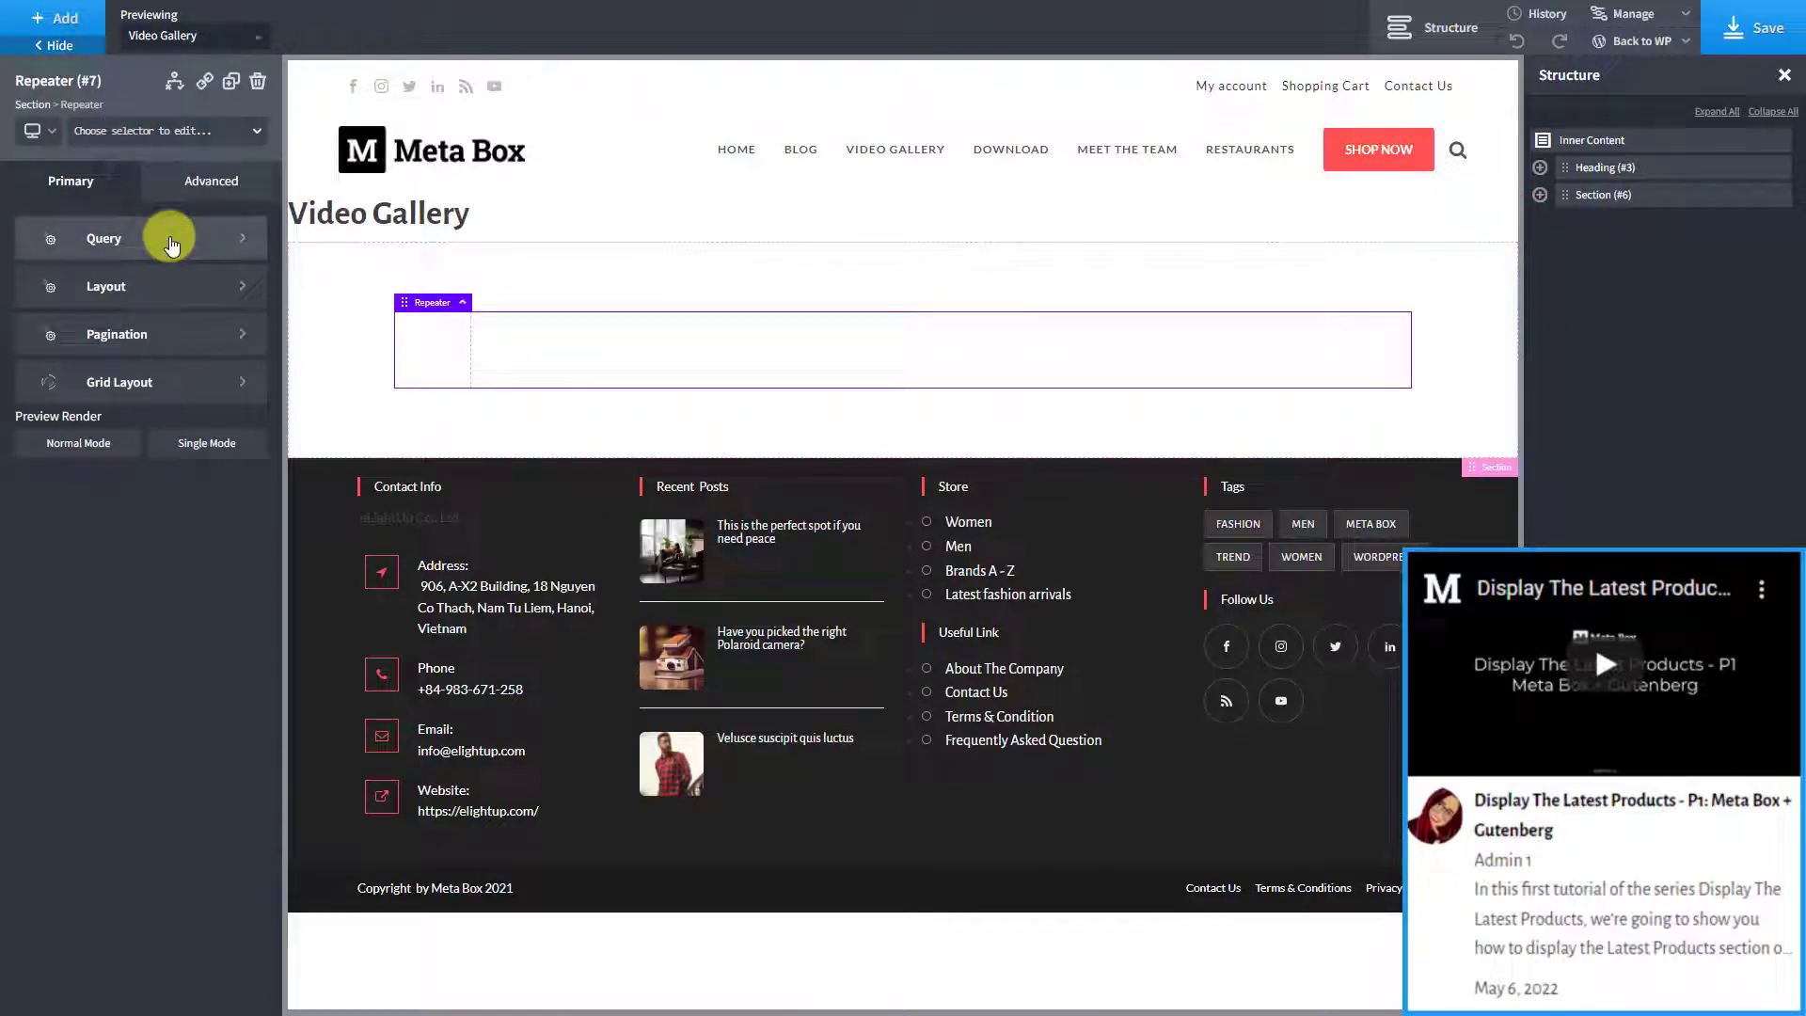
Set the repeater's custom query to the video post type and preview it as a single item.
{"action": "left_click", "coordinate": [170, 243]}
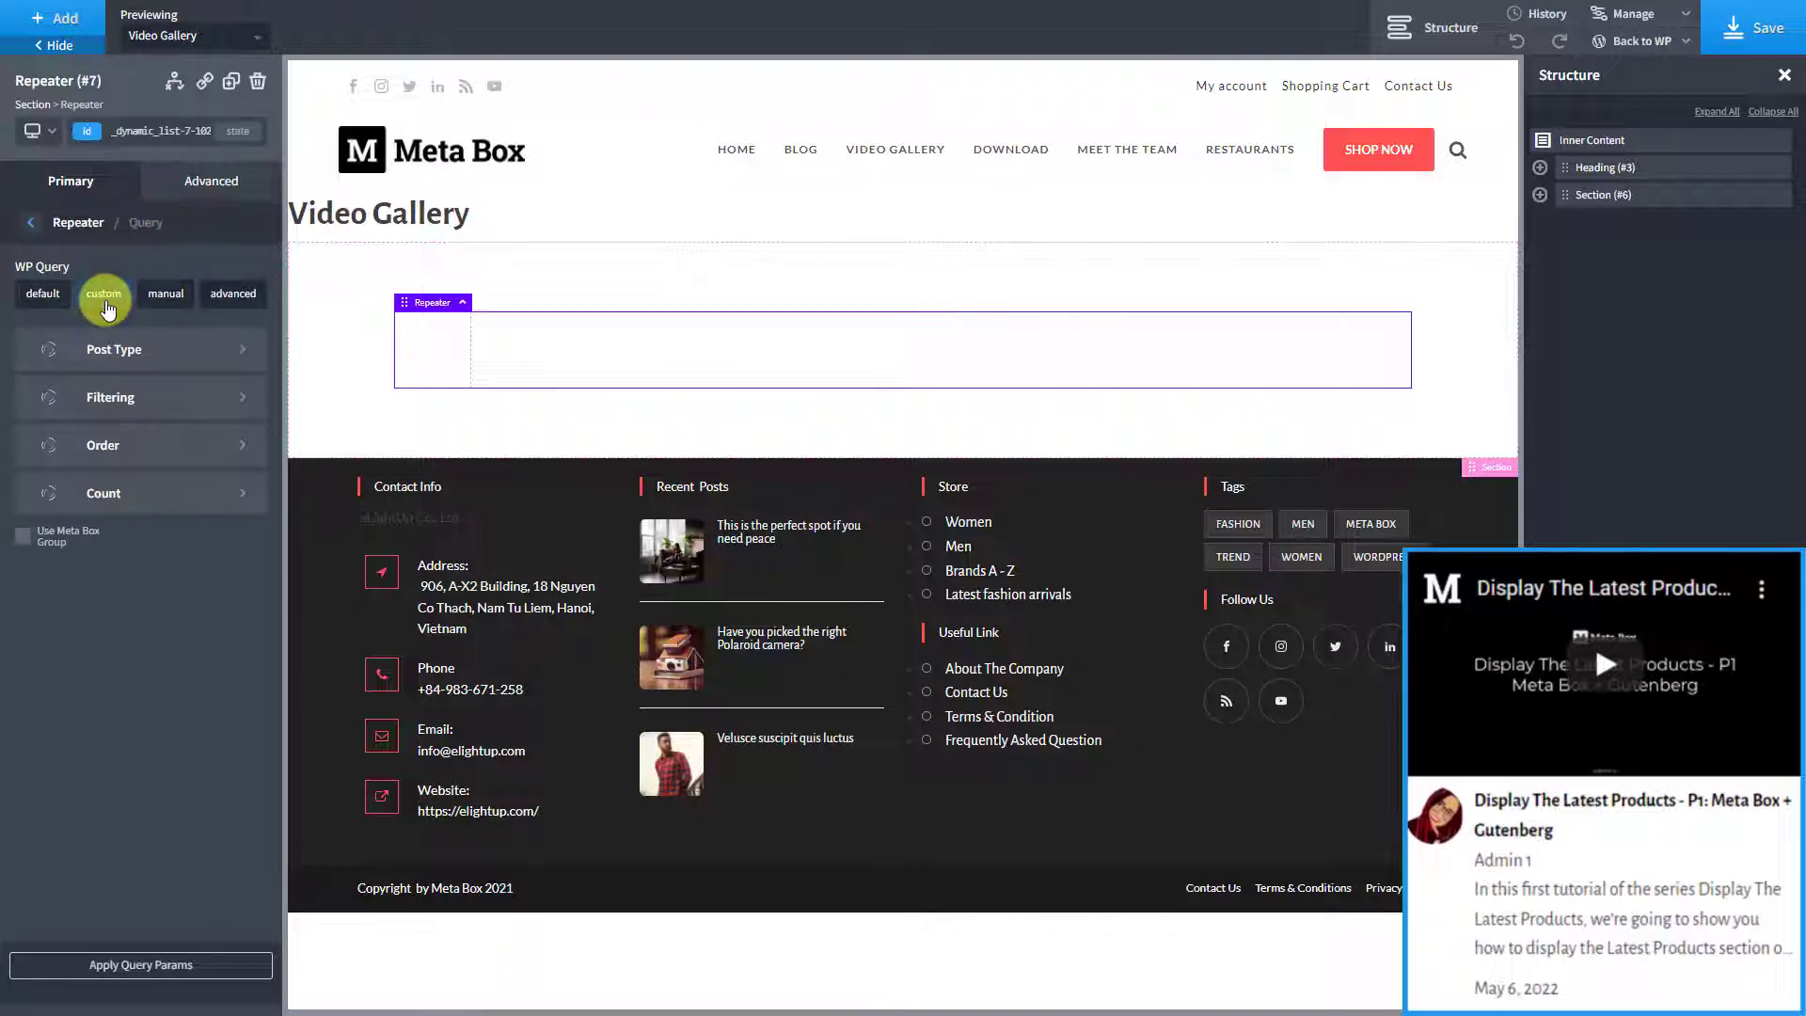
{"action": "left_click", "coordinate": [171, 357]}
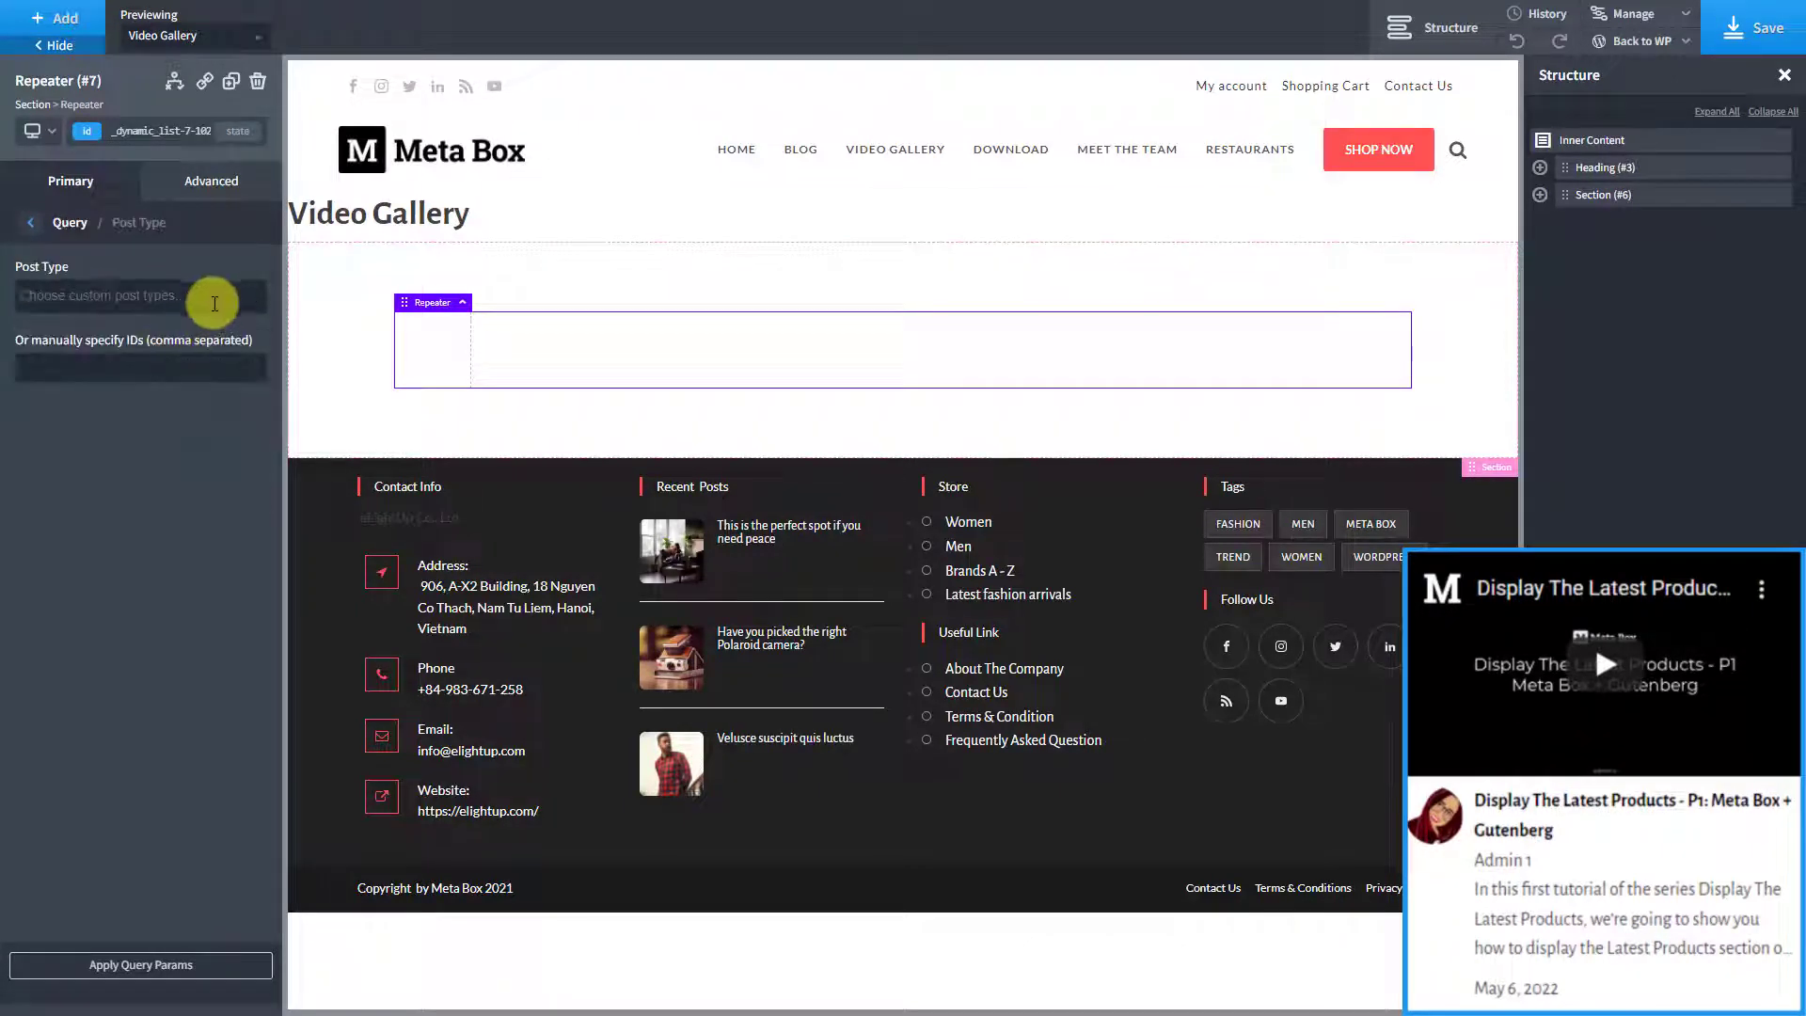
{"action": "left_click", "coordinate": [214, 295]}
{"action": "left_click_drag", "start_coordinate": [250, 335], "coordinate": [254, 484]}
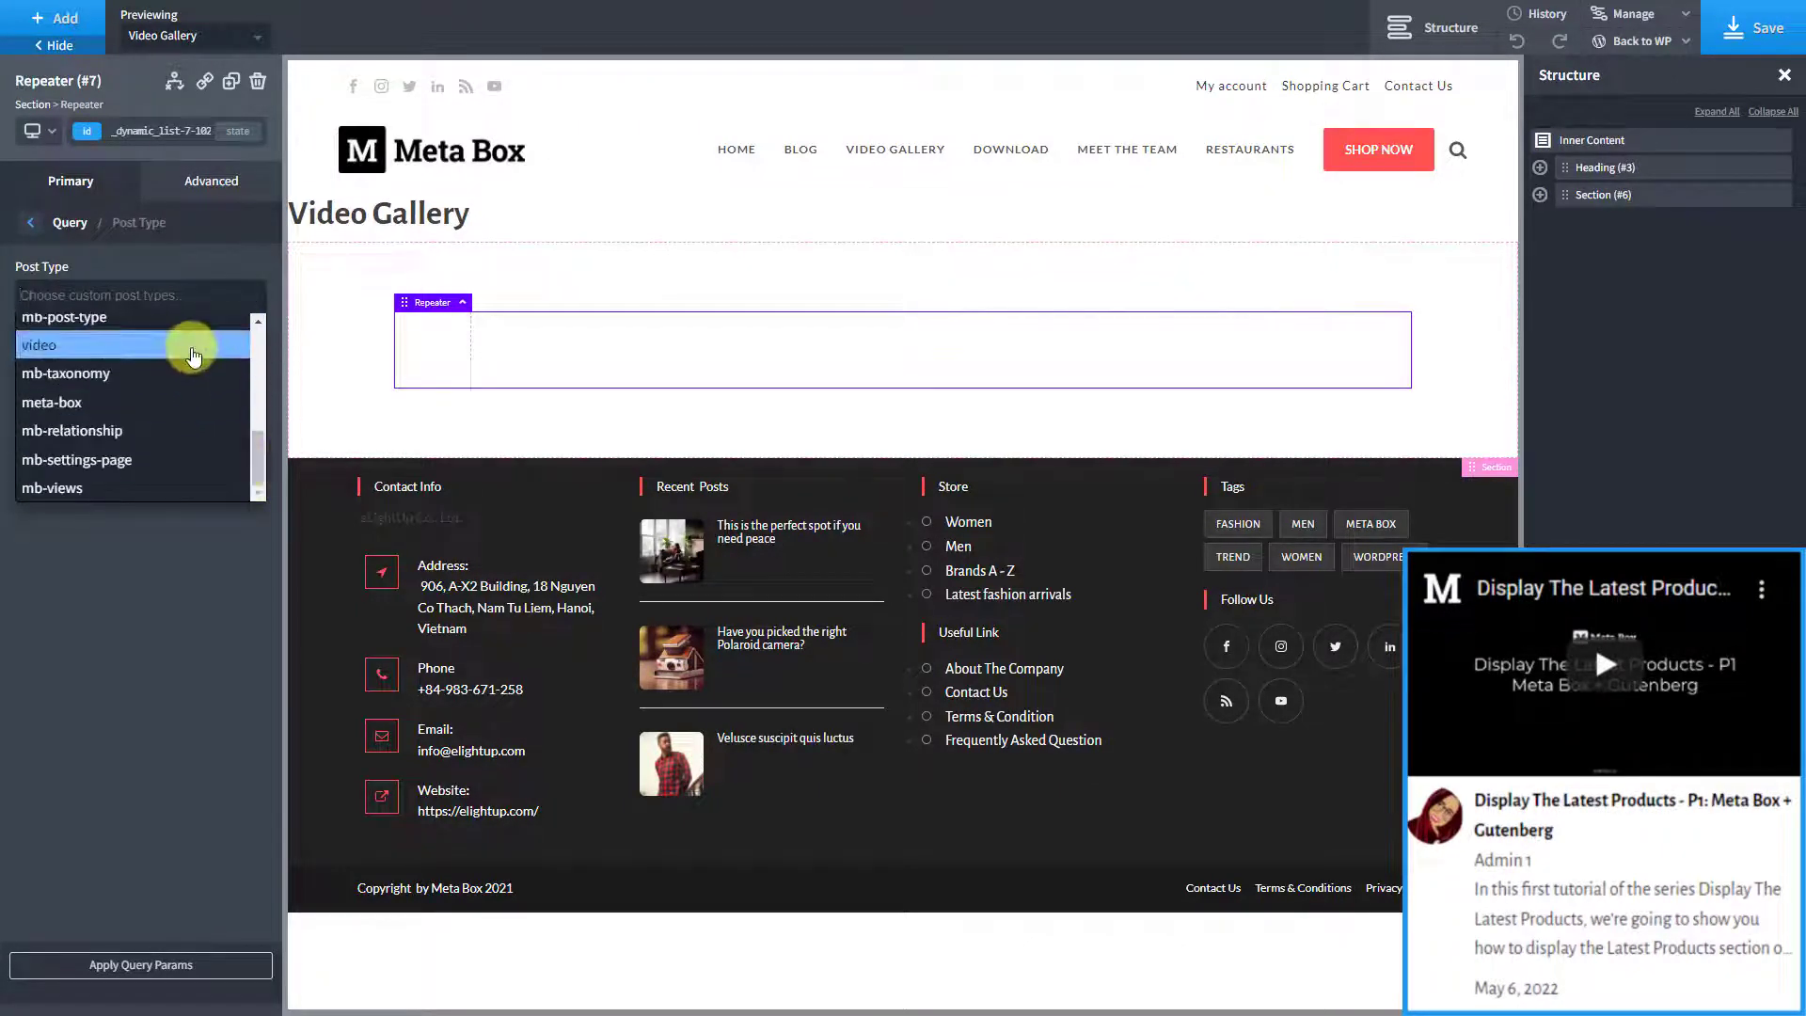
{"action": "left_click", "coordinate": [193, 348]}
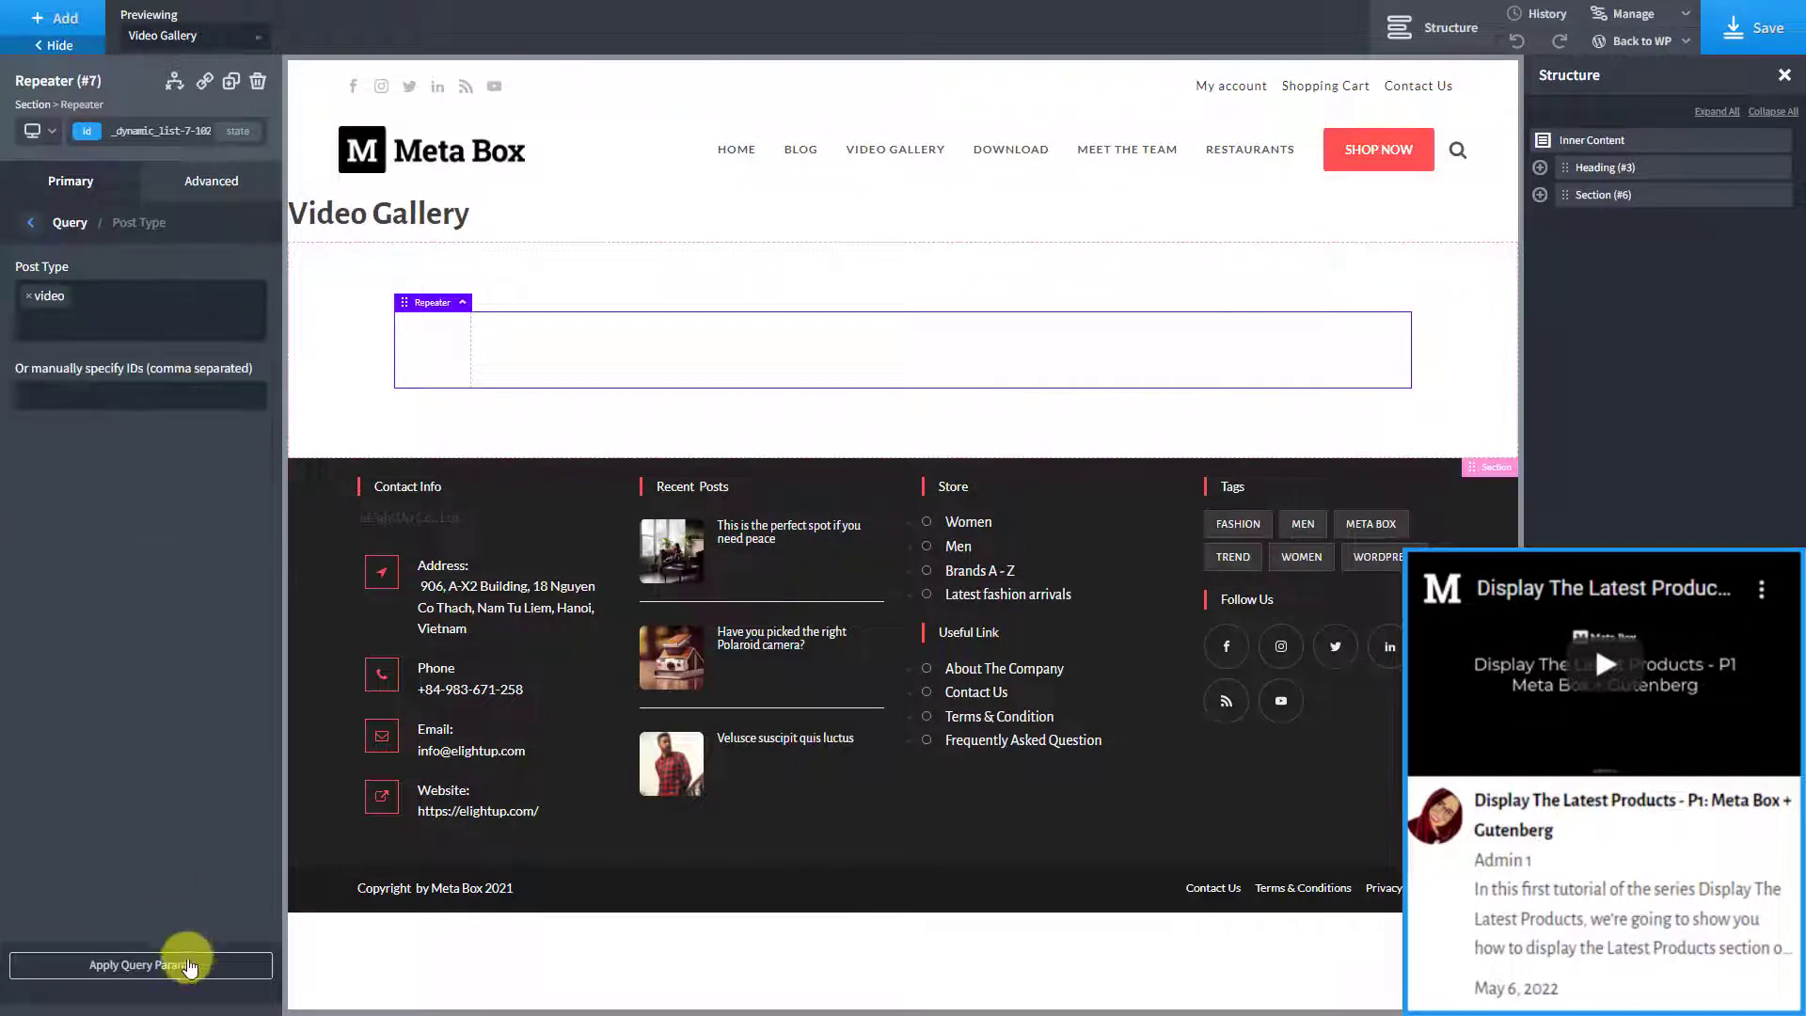
{"action": "left_click", "coordinate": [151, 965]}
{"action": "left_click", "coordinate": [31, 222]}
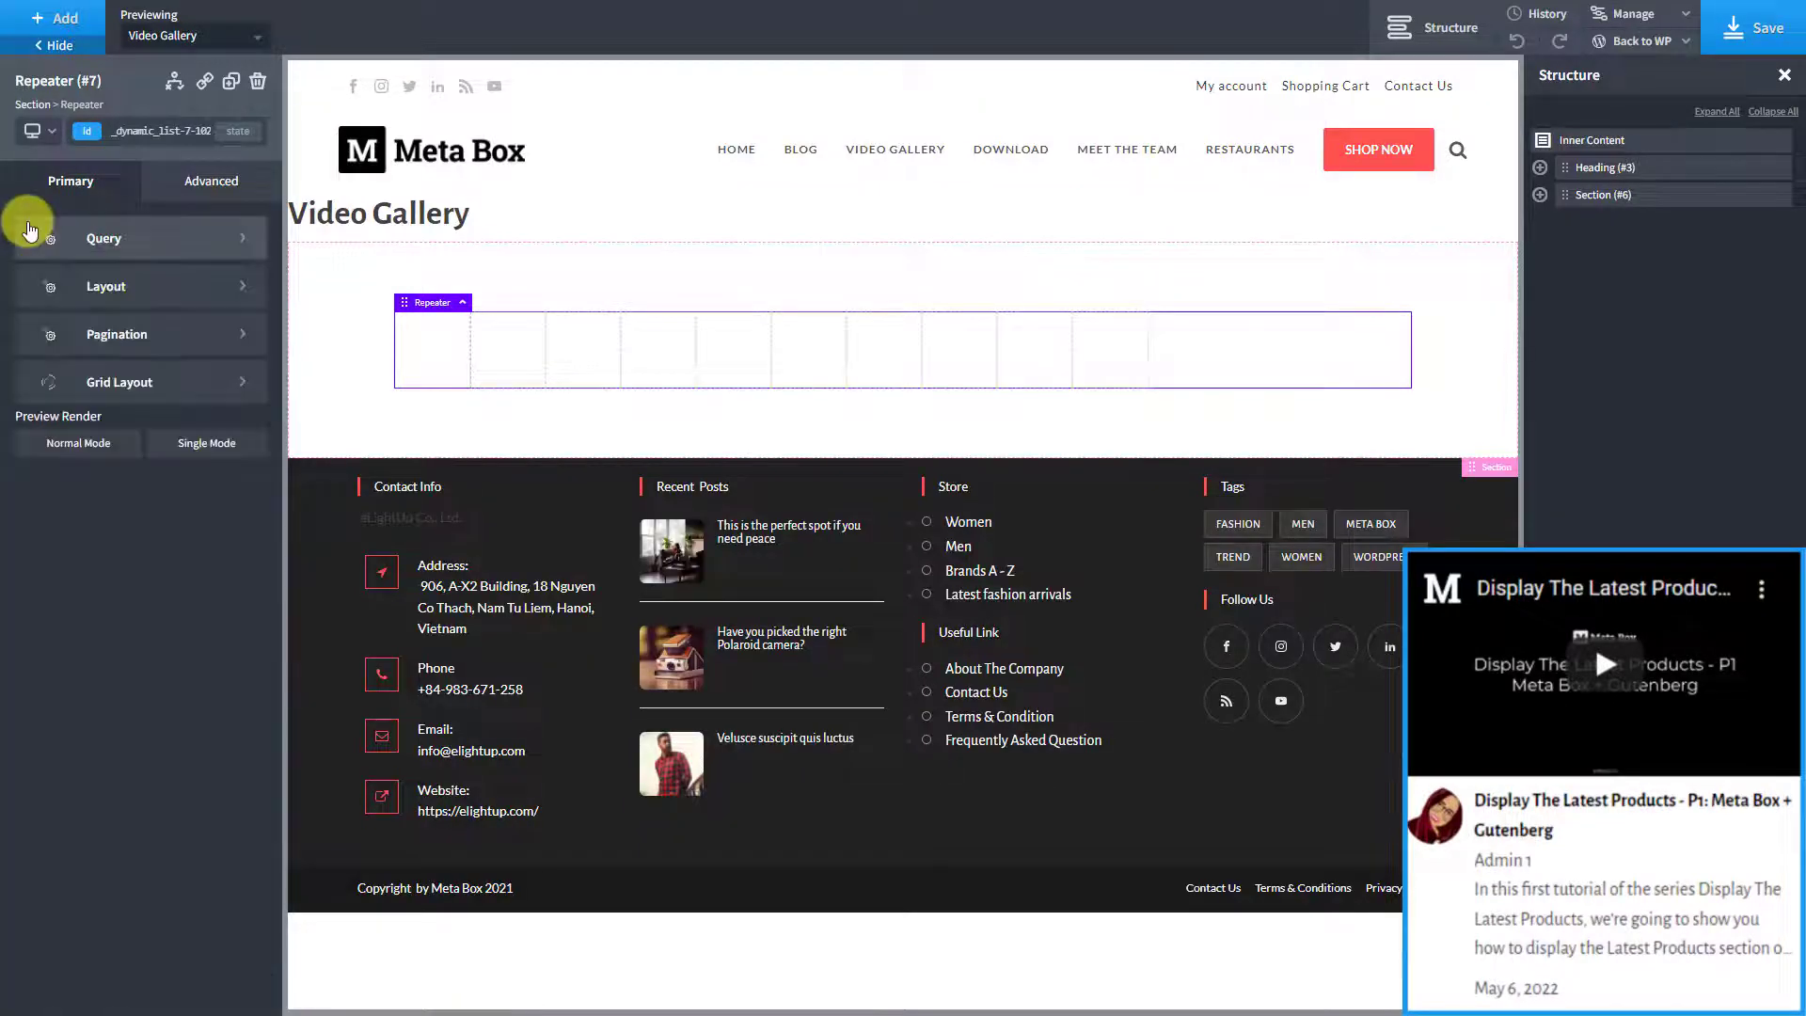
{"action": "left_click", "coordinate": [158, 455]}
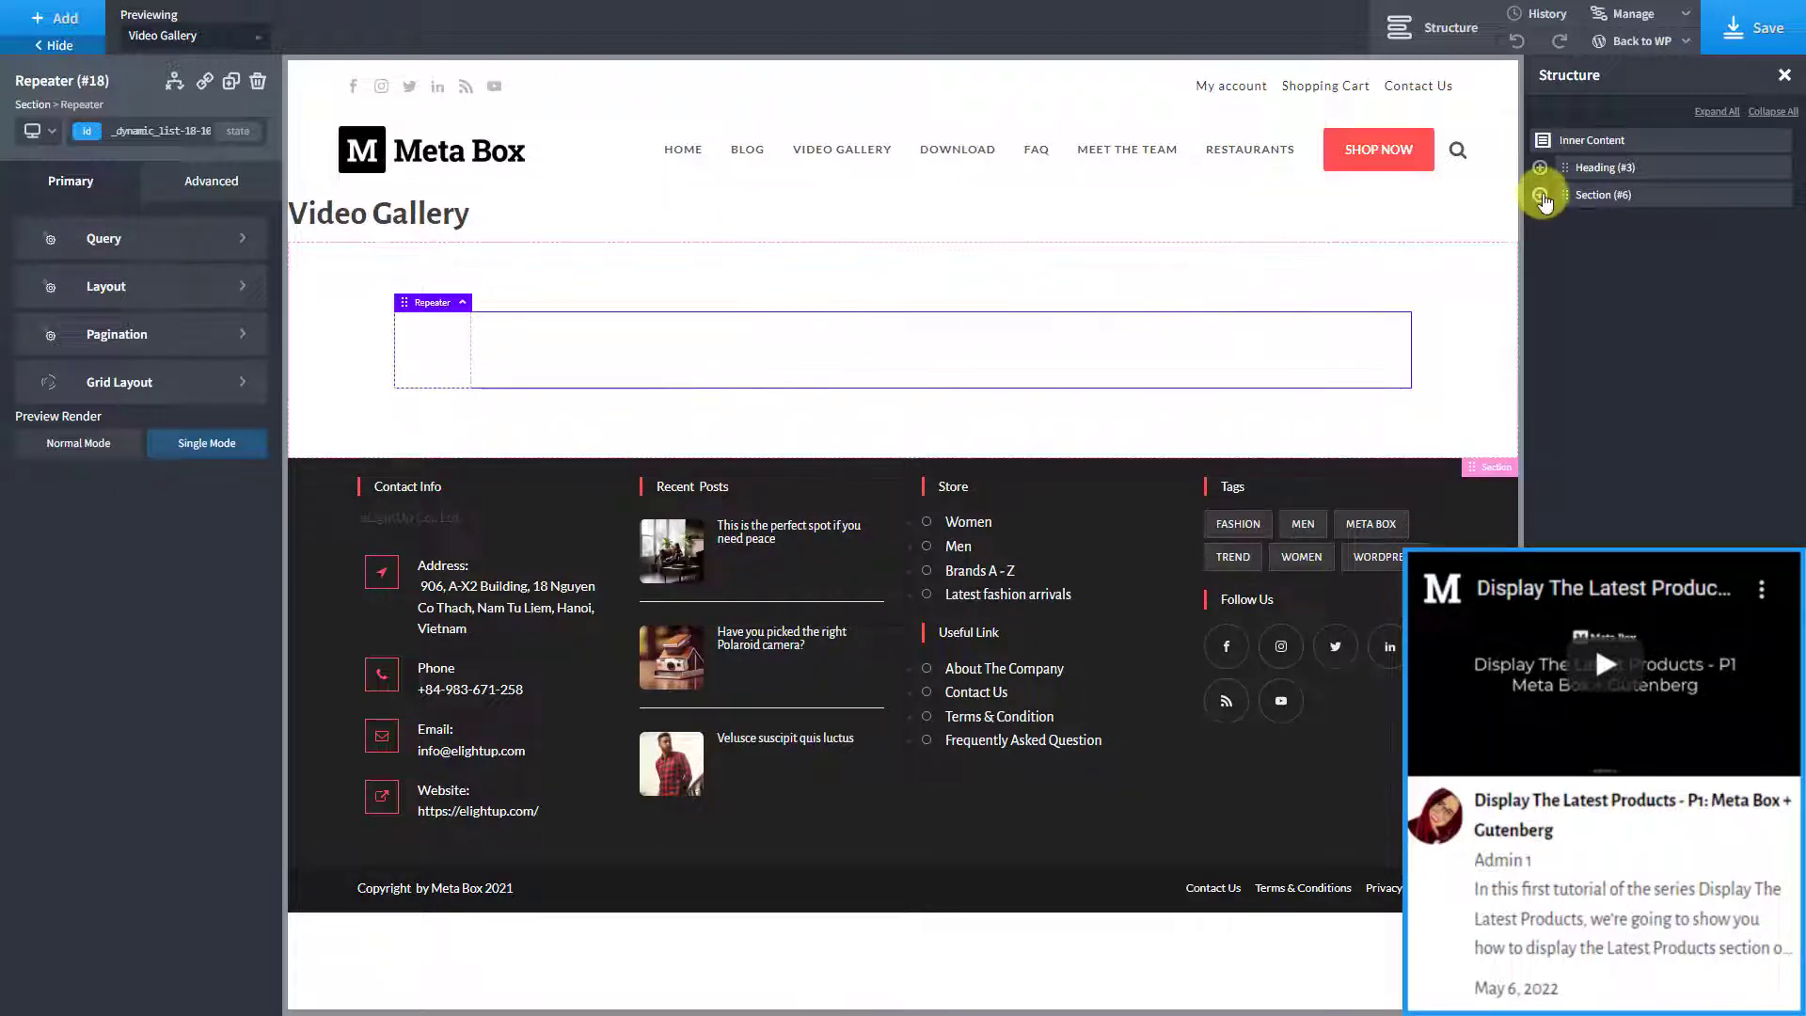
Give the Div inside the repeater the class 'video-box'.
{"action": "left_click", "coordinate": [1540, 195]}
{"action": "left_click", "coordinate": [1563, 223]}
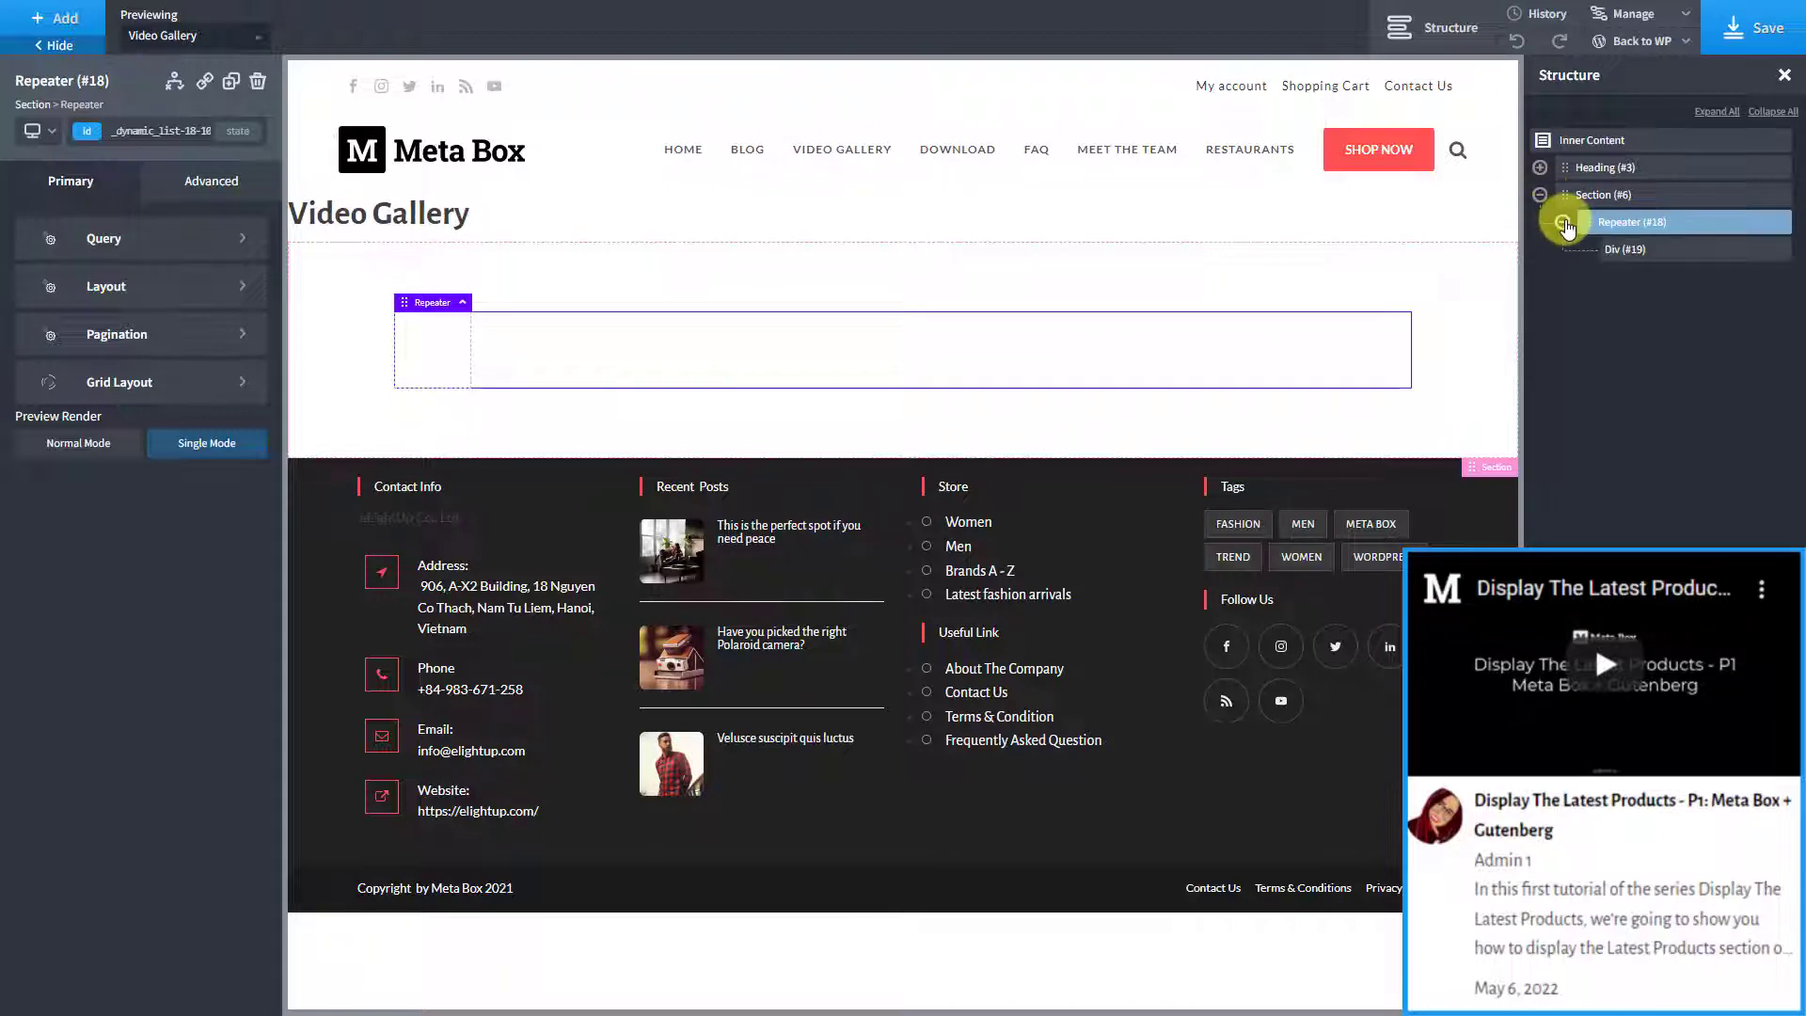
{"action": "left_click", "coordinate": [1658, 248]}
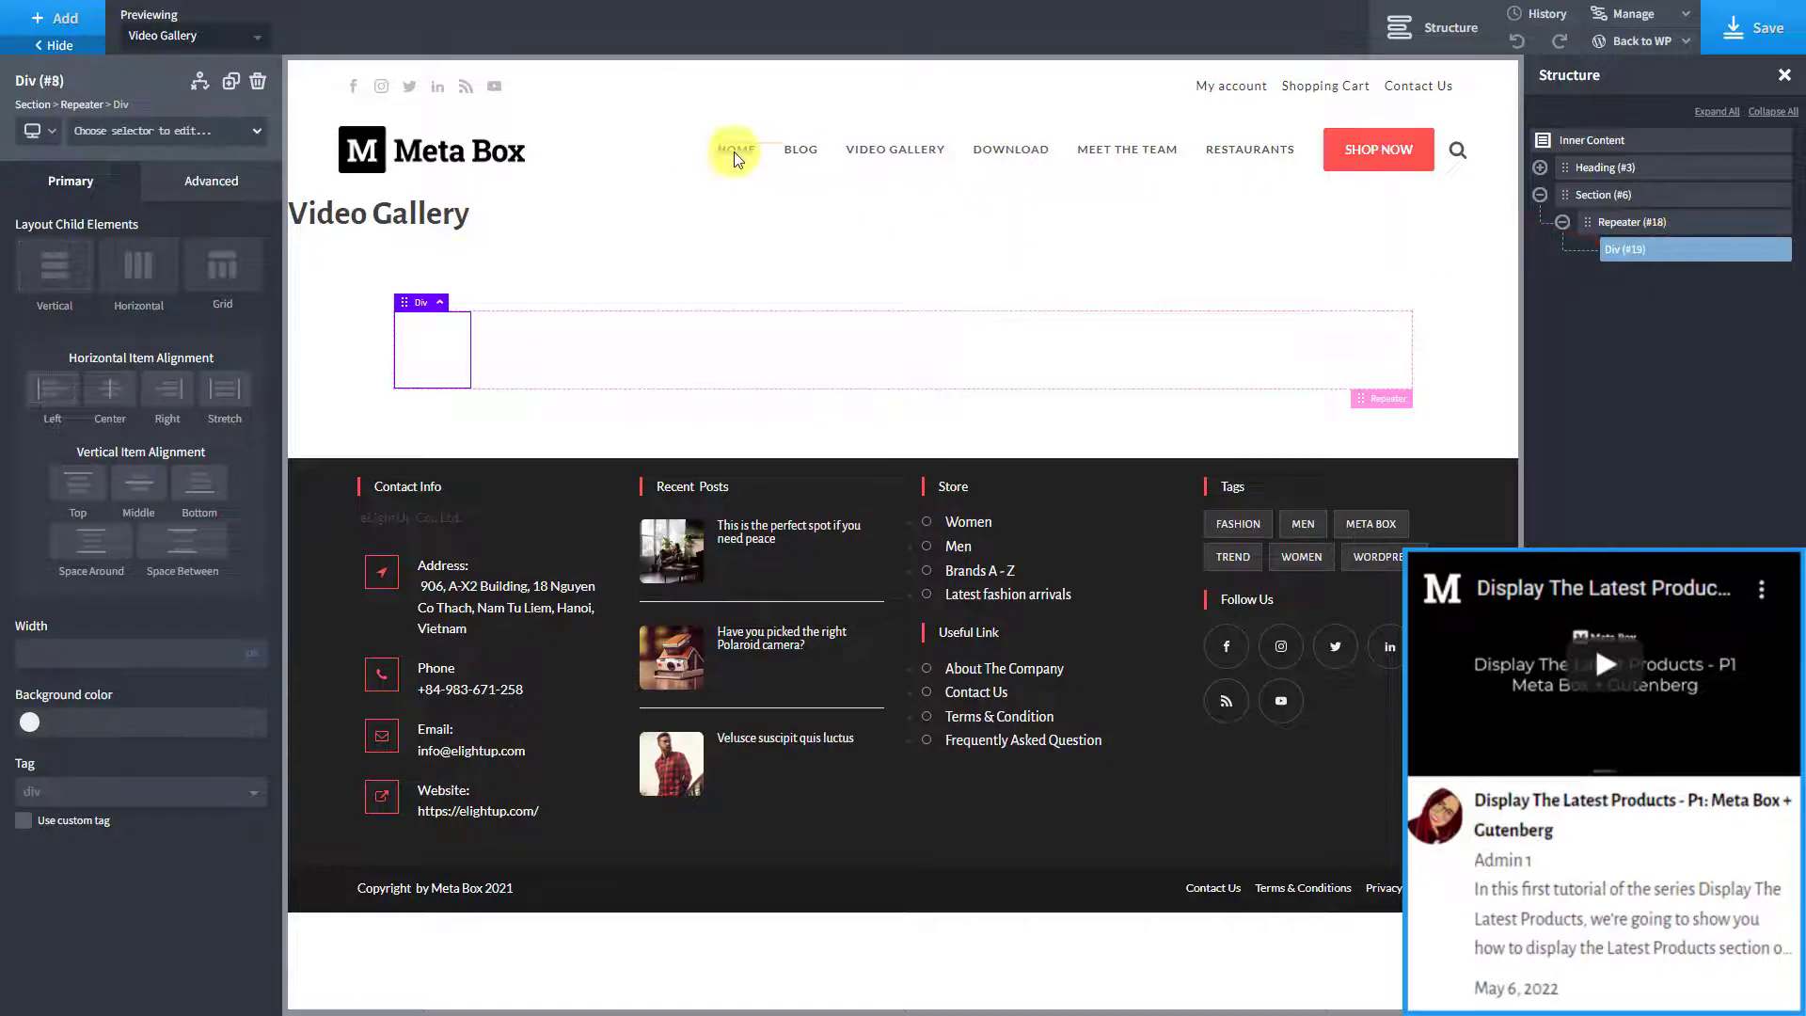
{"action": "left_click", "coordinate": [182, 131]}
{"action": "left_click", "coordinate": [209, 188]}
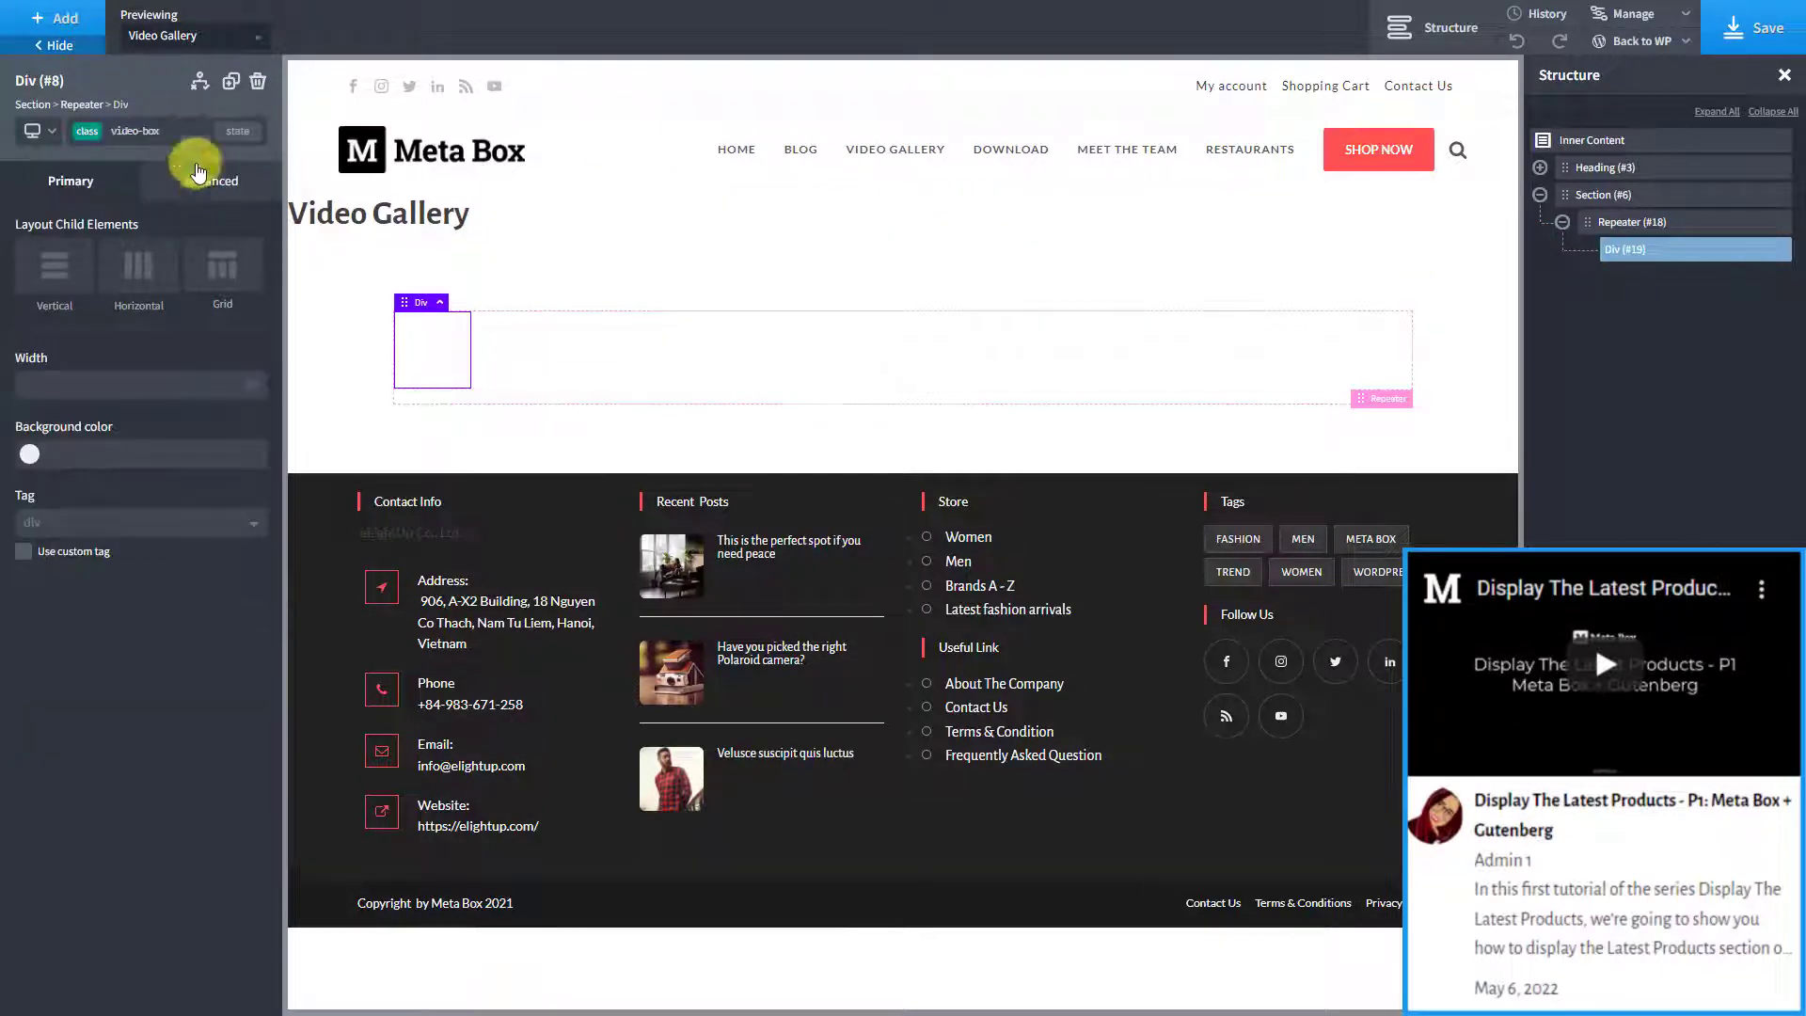
Add a Video element to the Div, with its URL taken from the video_oembed custom field.
{"action": "left_click", "coordinate": [81, 20]}
{"action": "type", "text": "video"}
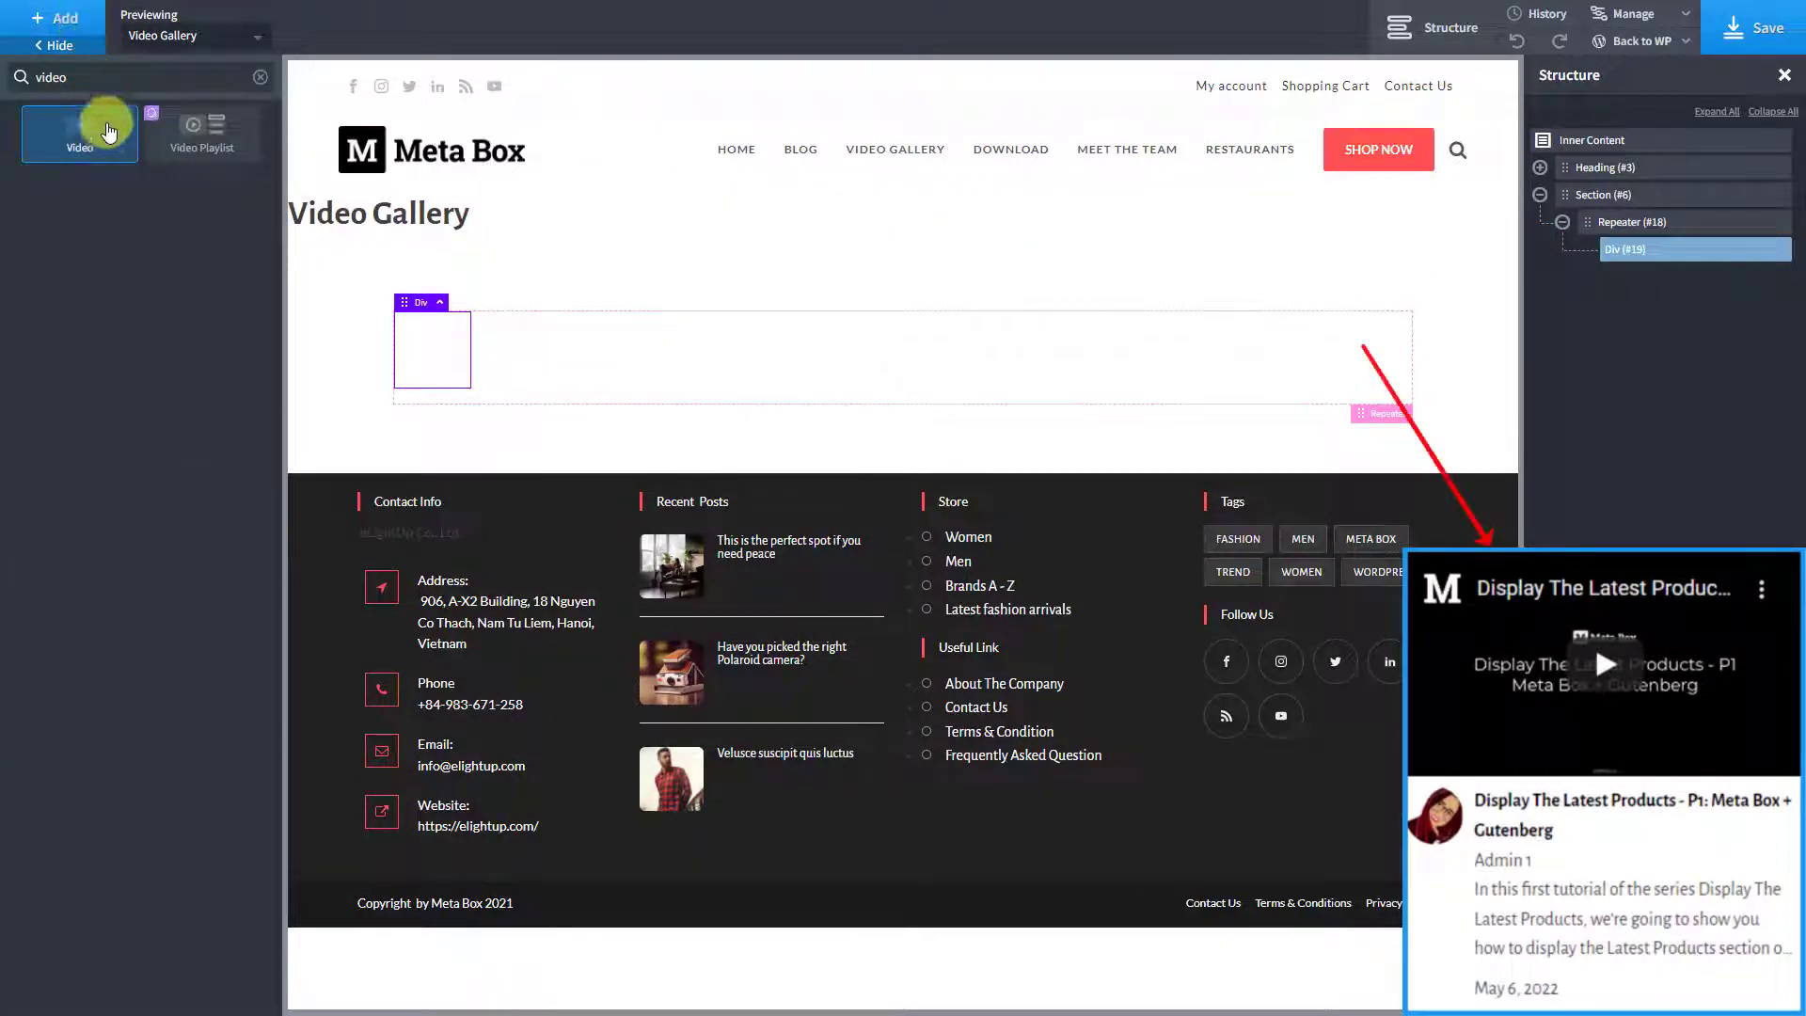
{"action": "left_click", "coordinate": [108, 130]}
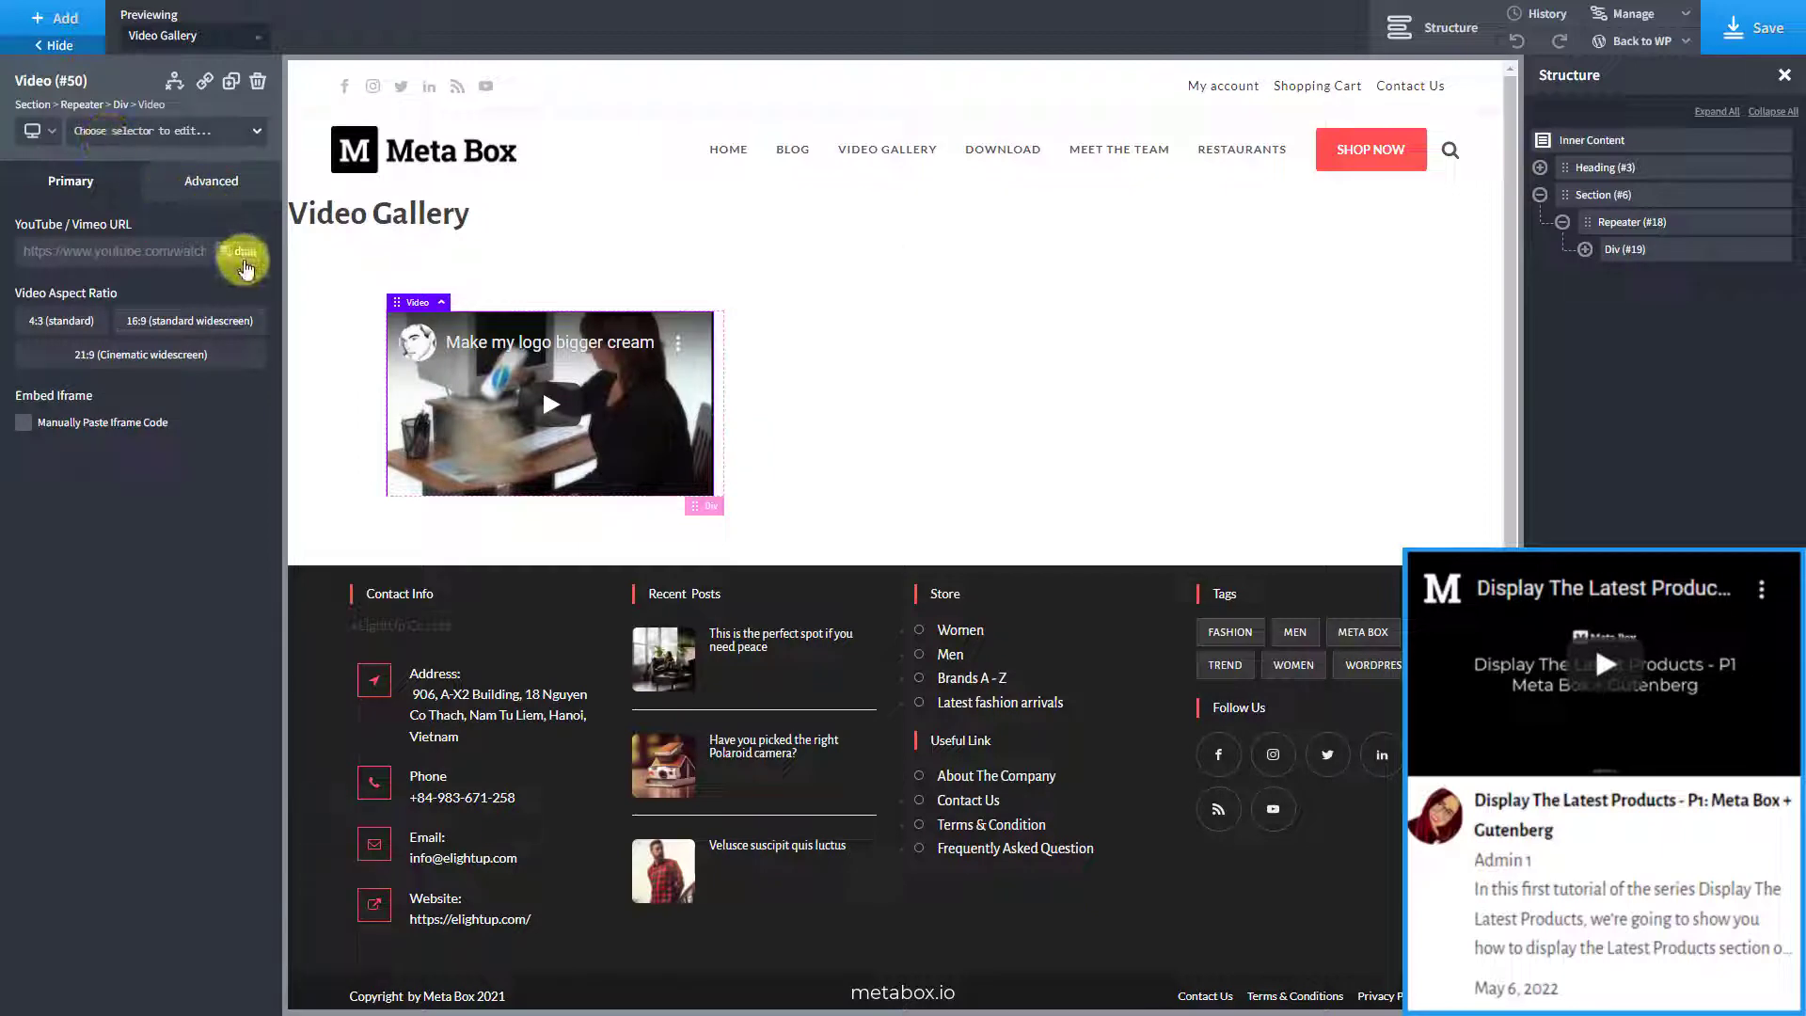
{"action": "left_click", "coordinate": [244, 265]}
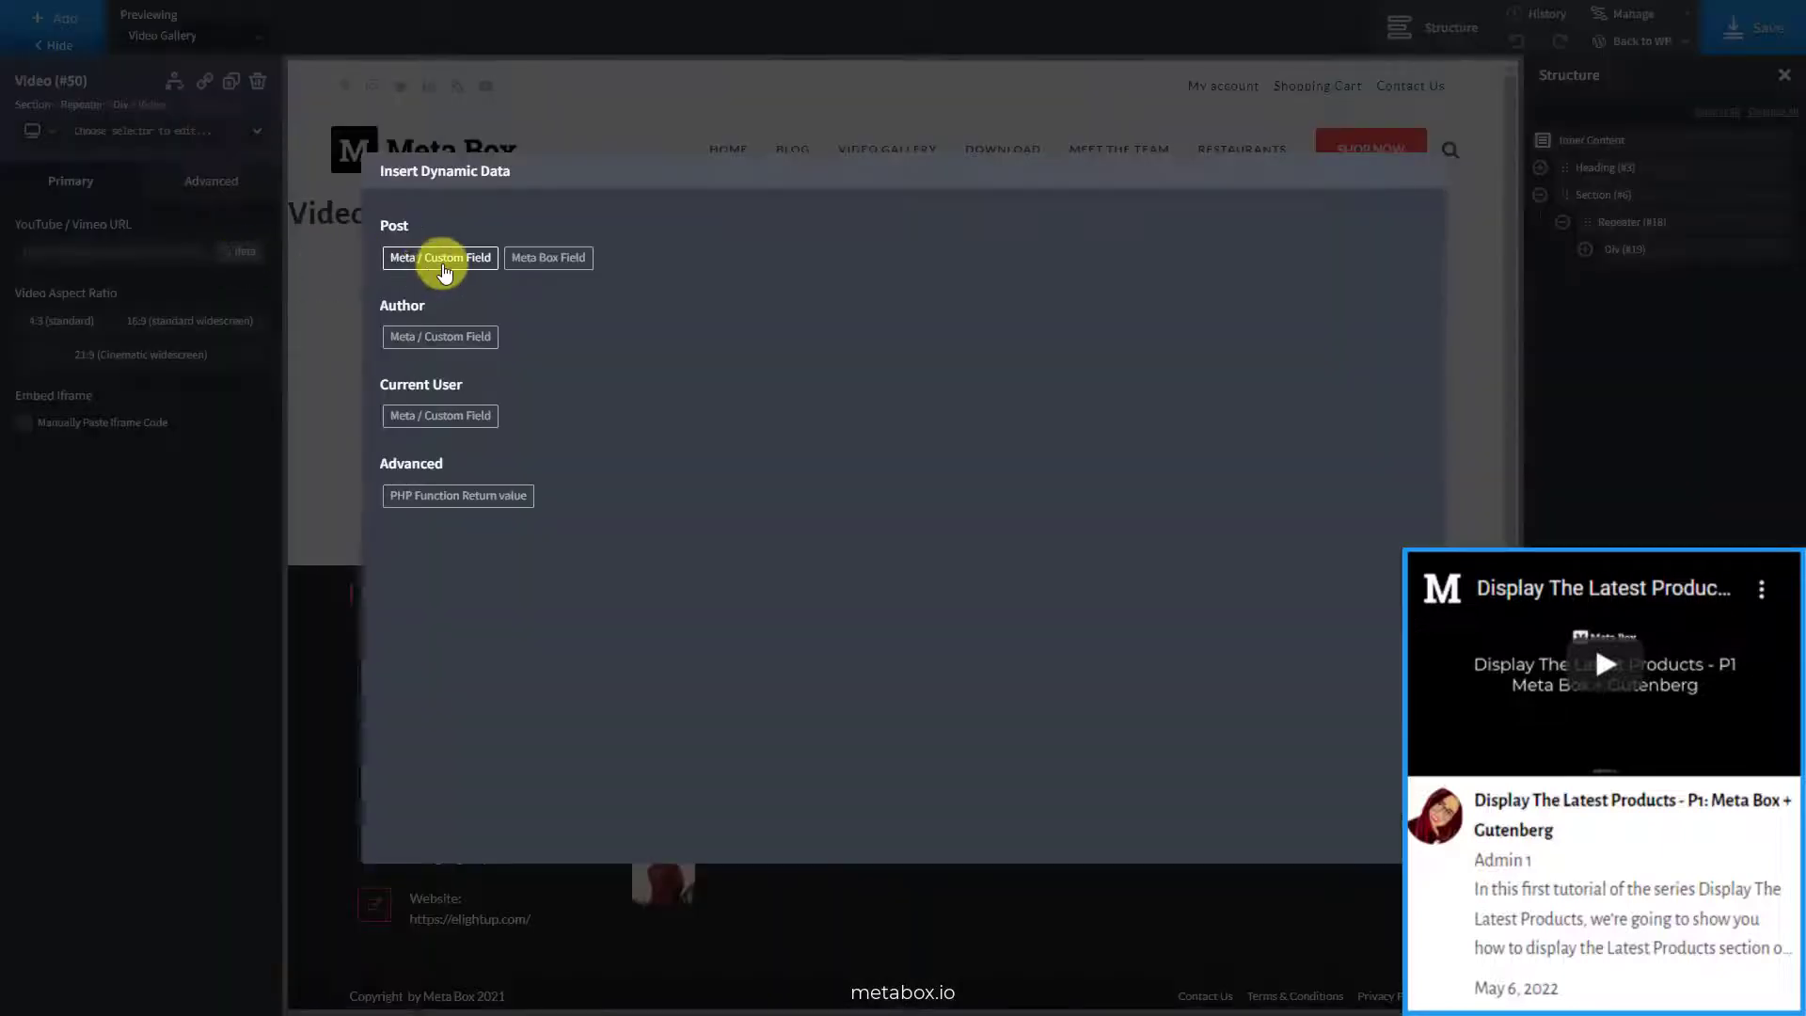
{"action": "left_click", "coordinate": [444, 272]}
{"action": "left_click", "coordinate": [593, 272]}
{"action": "scroll", "coordinate": [592, 347], "scroll_direction": "down", "scroll_amount": 10}
{"action": "scroll", "coordinate": [1415, 358], "scroll_direction": "down", "scroll_amount": 3}
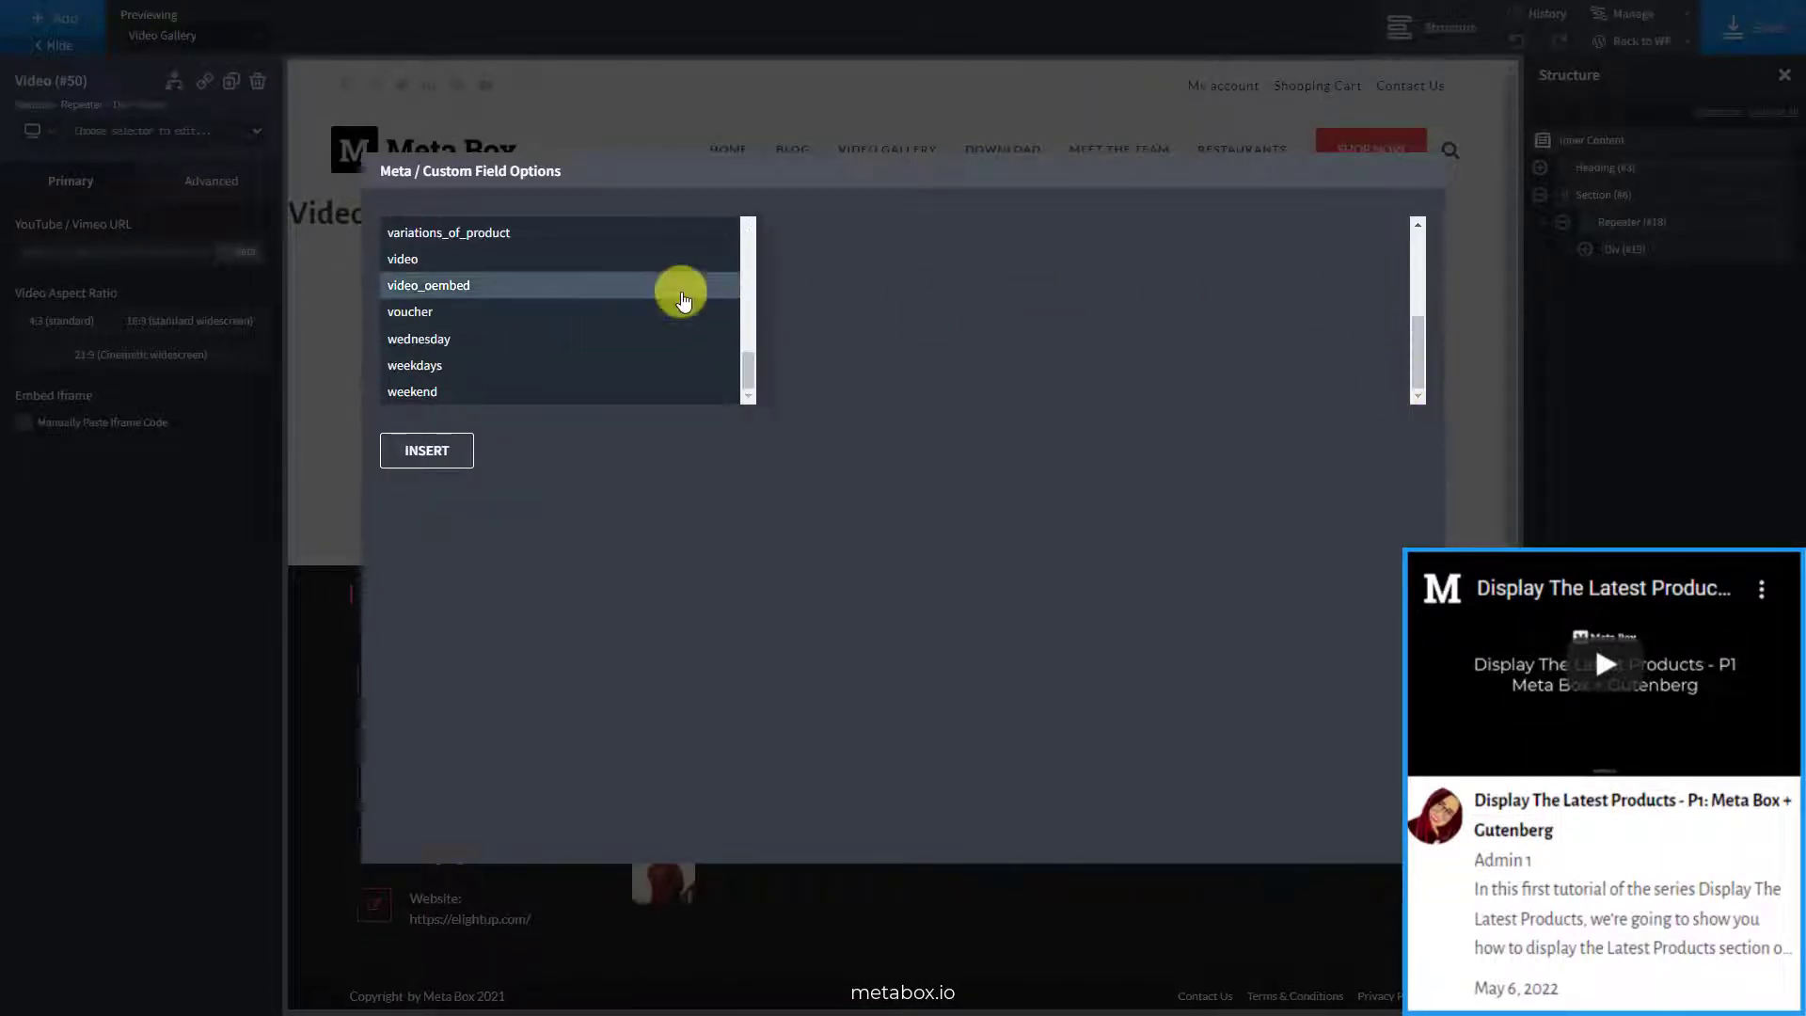
{"action": "left_click", "coordinate": [677, 292]}
{"action": "left_click", "coordinate": [462, 445]}
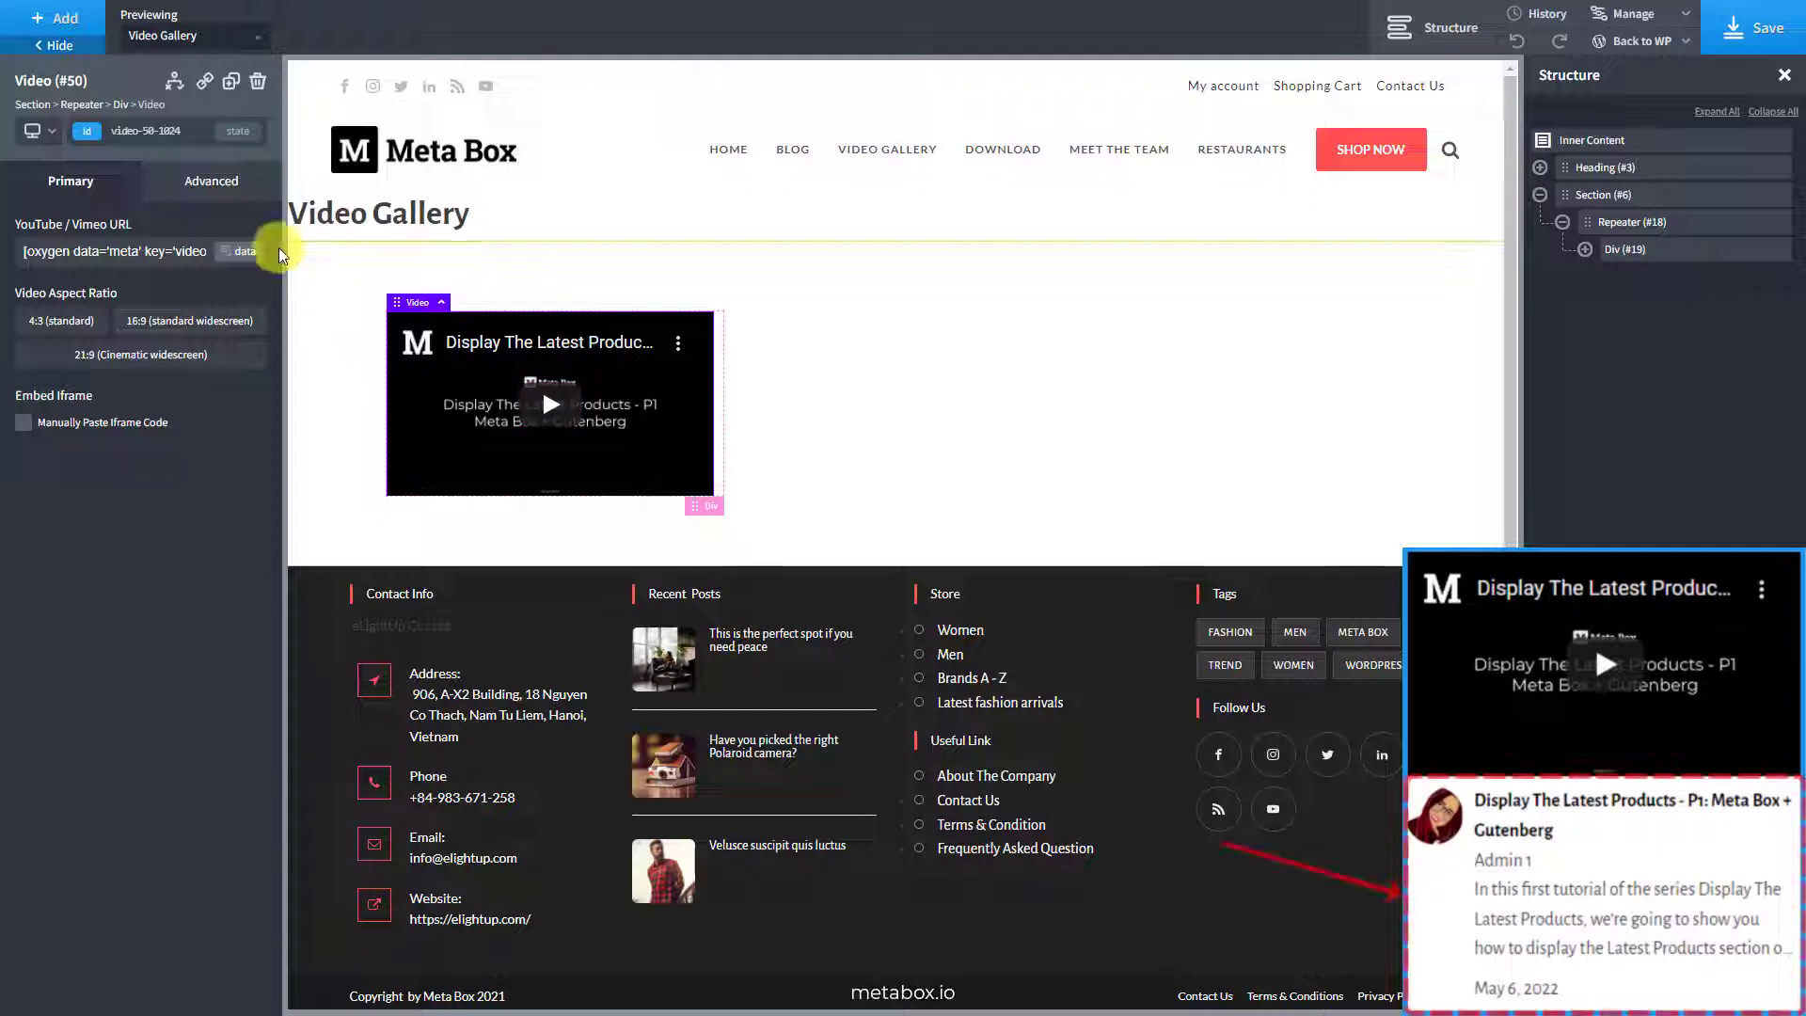
Add a Div below the video and give it the class author-infor.
{"action": "left_click", "coordinate": [73, 28]}
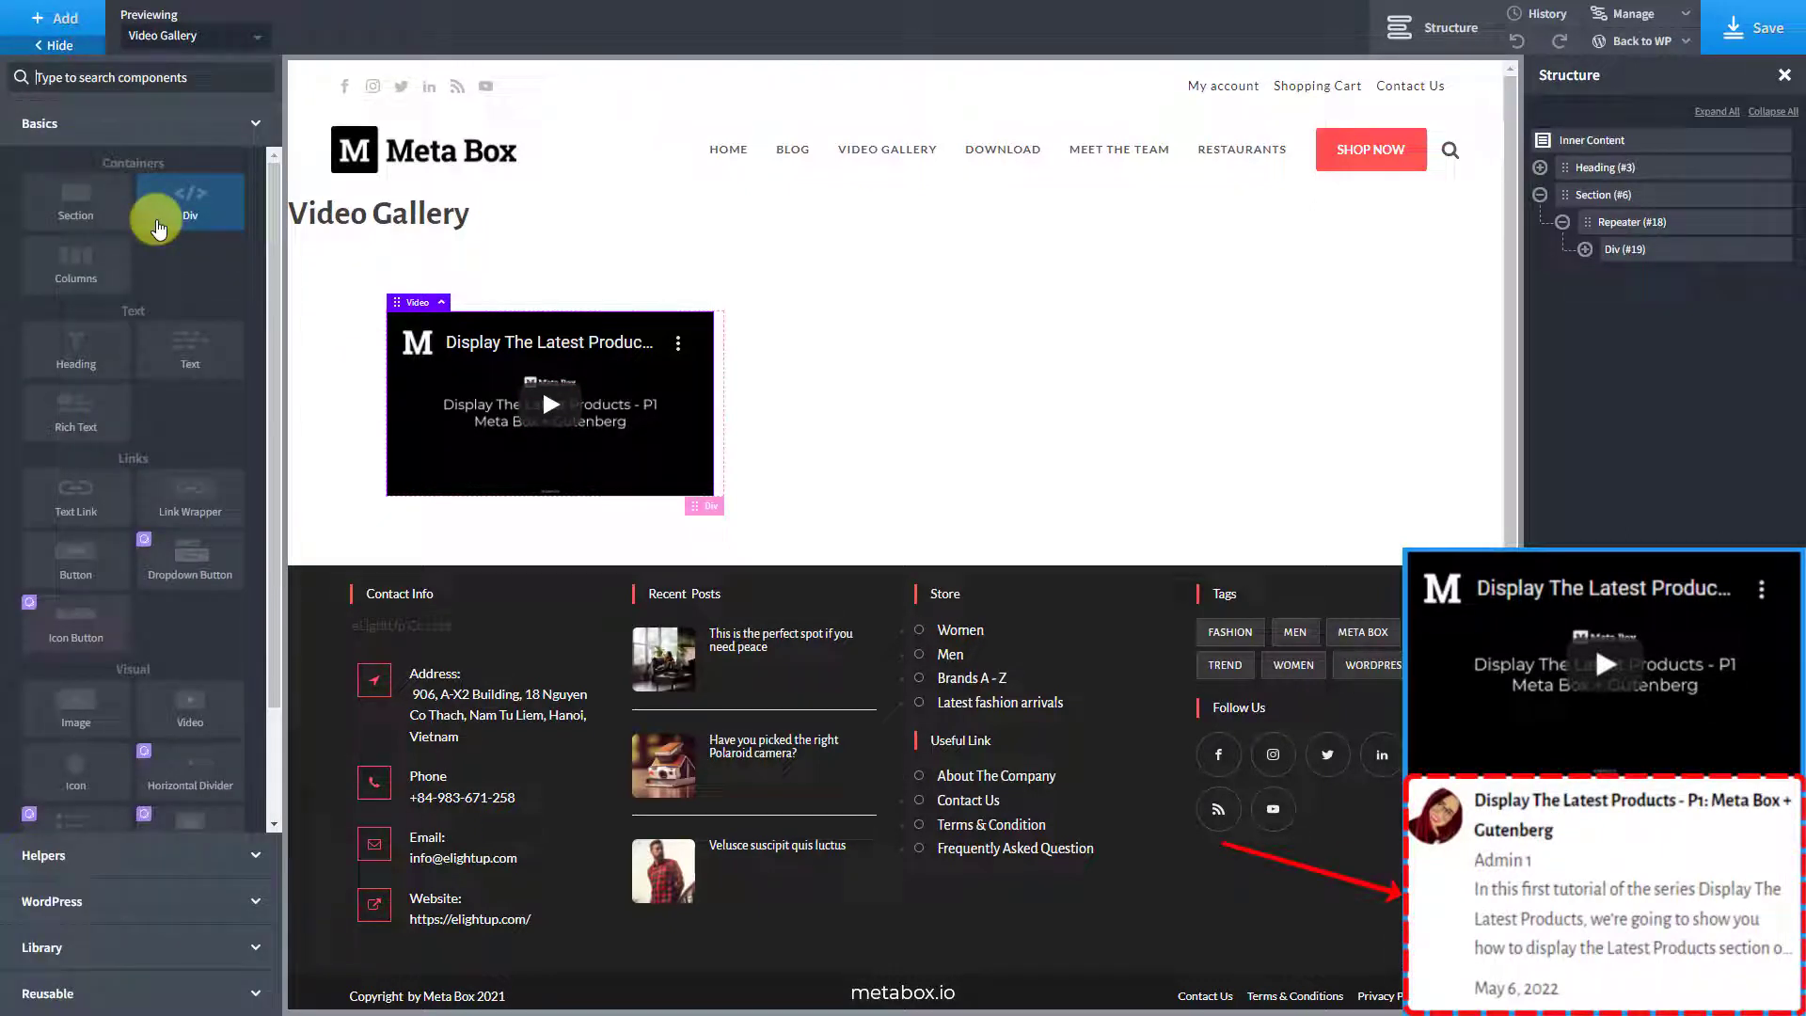
{"action": "left_click", "coordinate": [158, 229]}
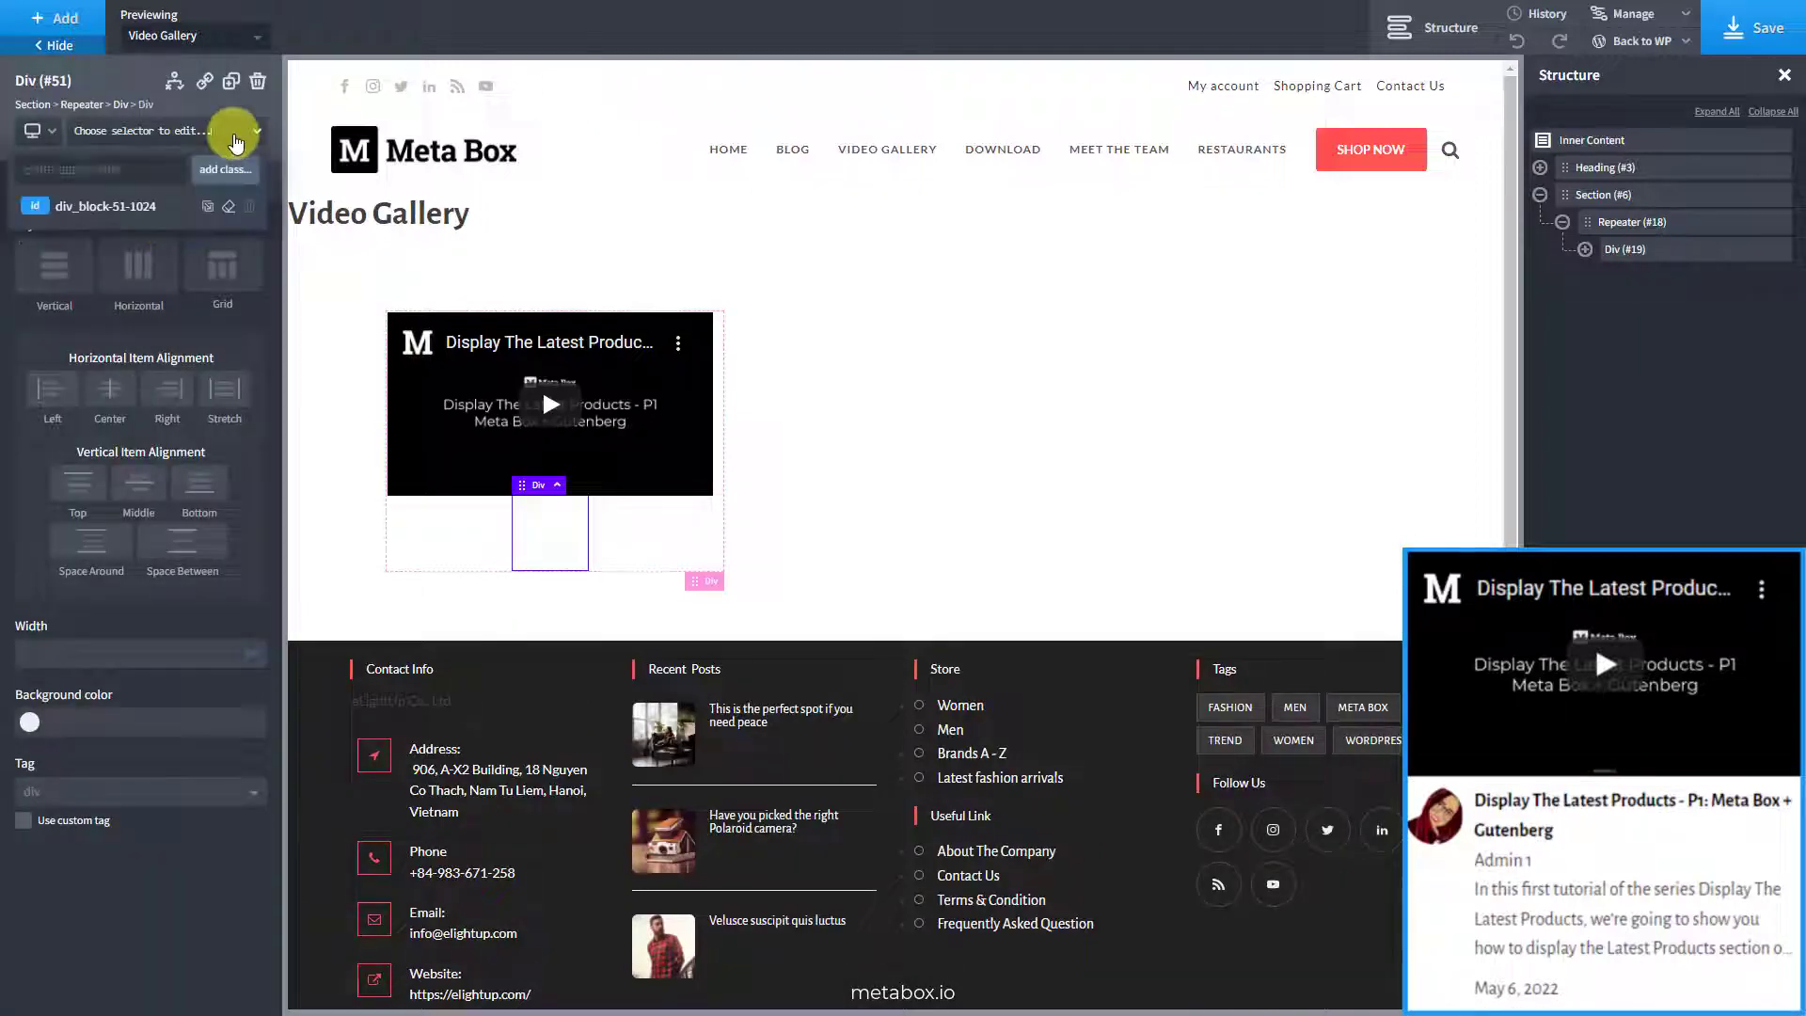
{"action": "left_click", "coordinate": [225, 170]}
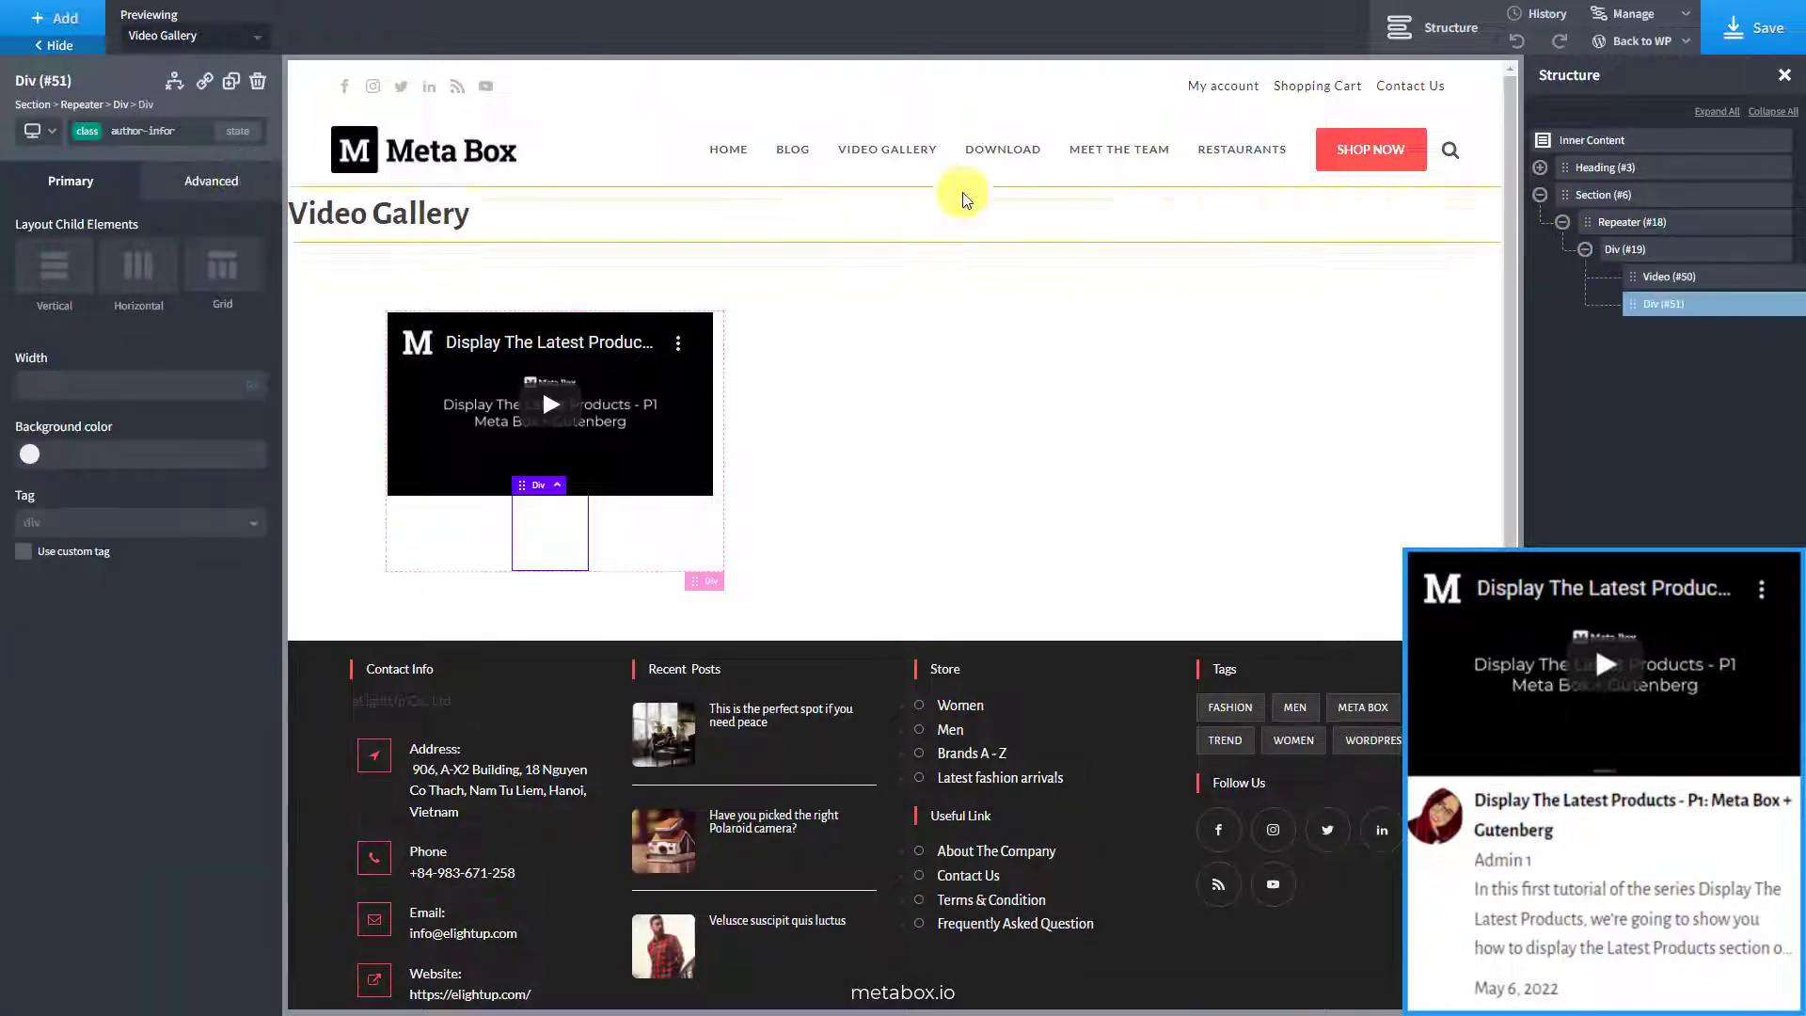
Insert an Image in the author-infor div whose source is the dynamic Author Pic.
{"action": "left_click", "coordinate": [59, 19]}
{"action": "type", "text": "image"}
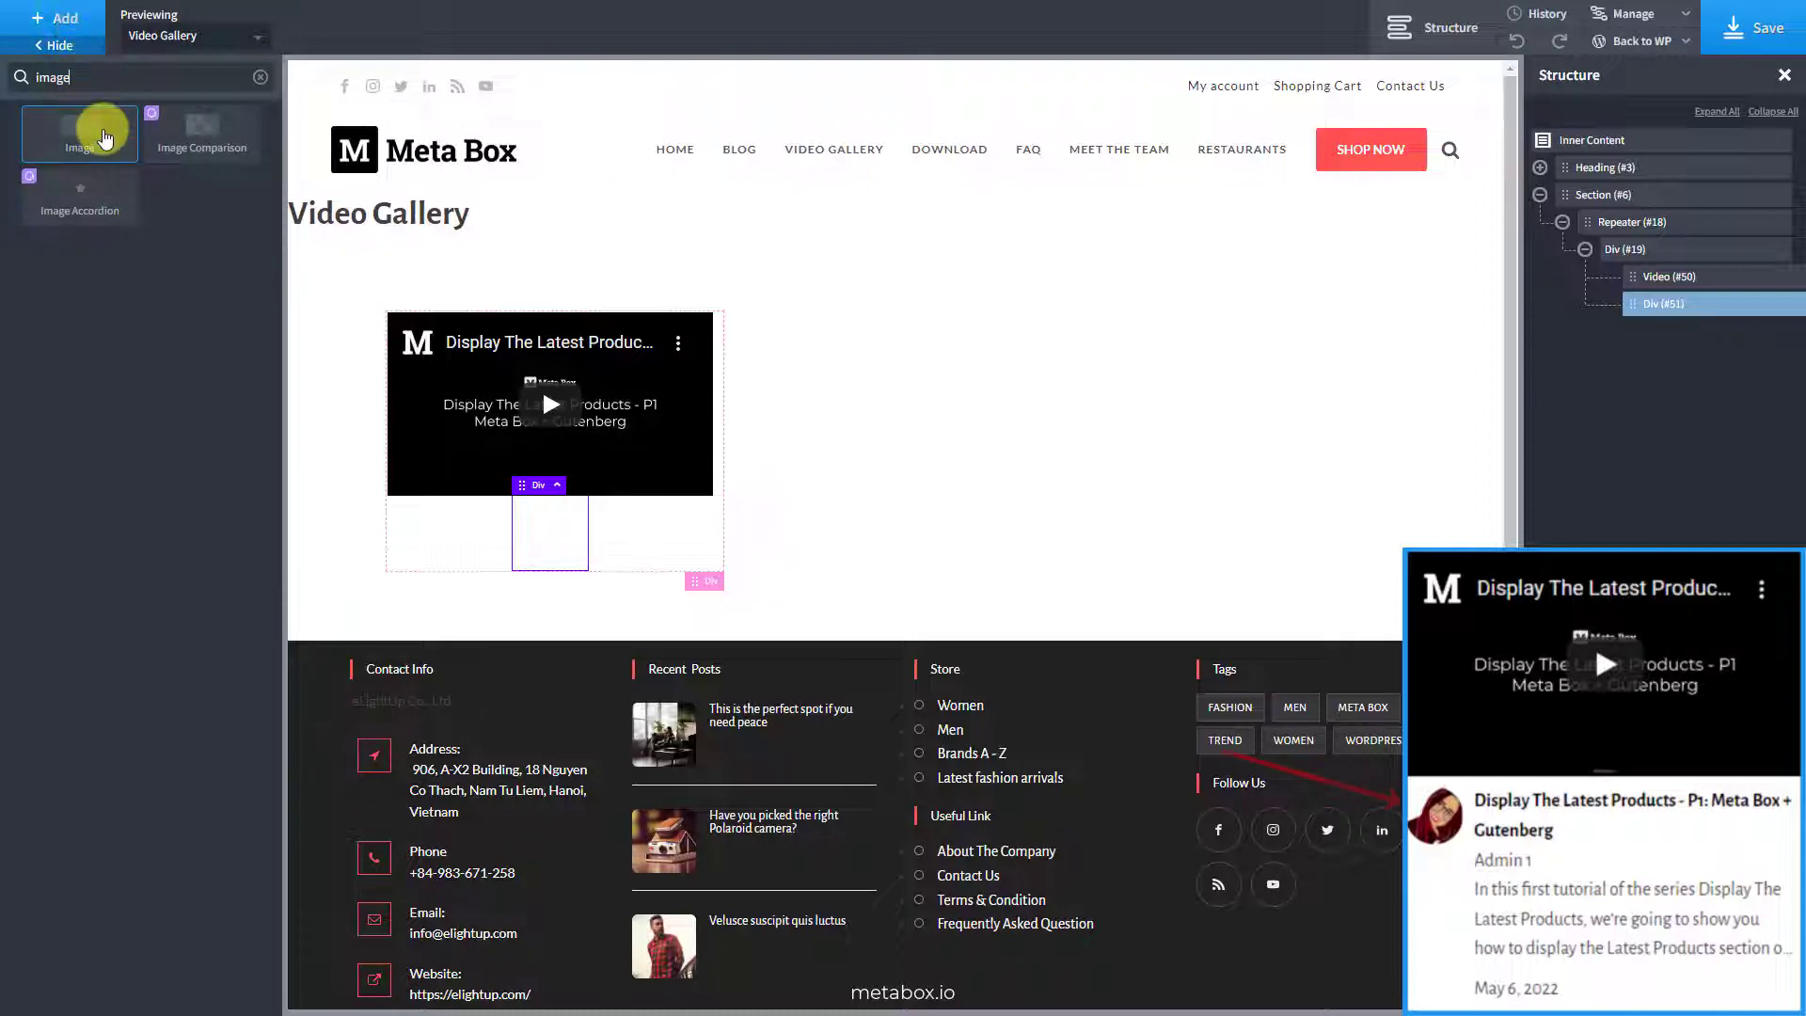
{"action": "left_click", "coordinate": [105, 139]}
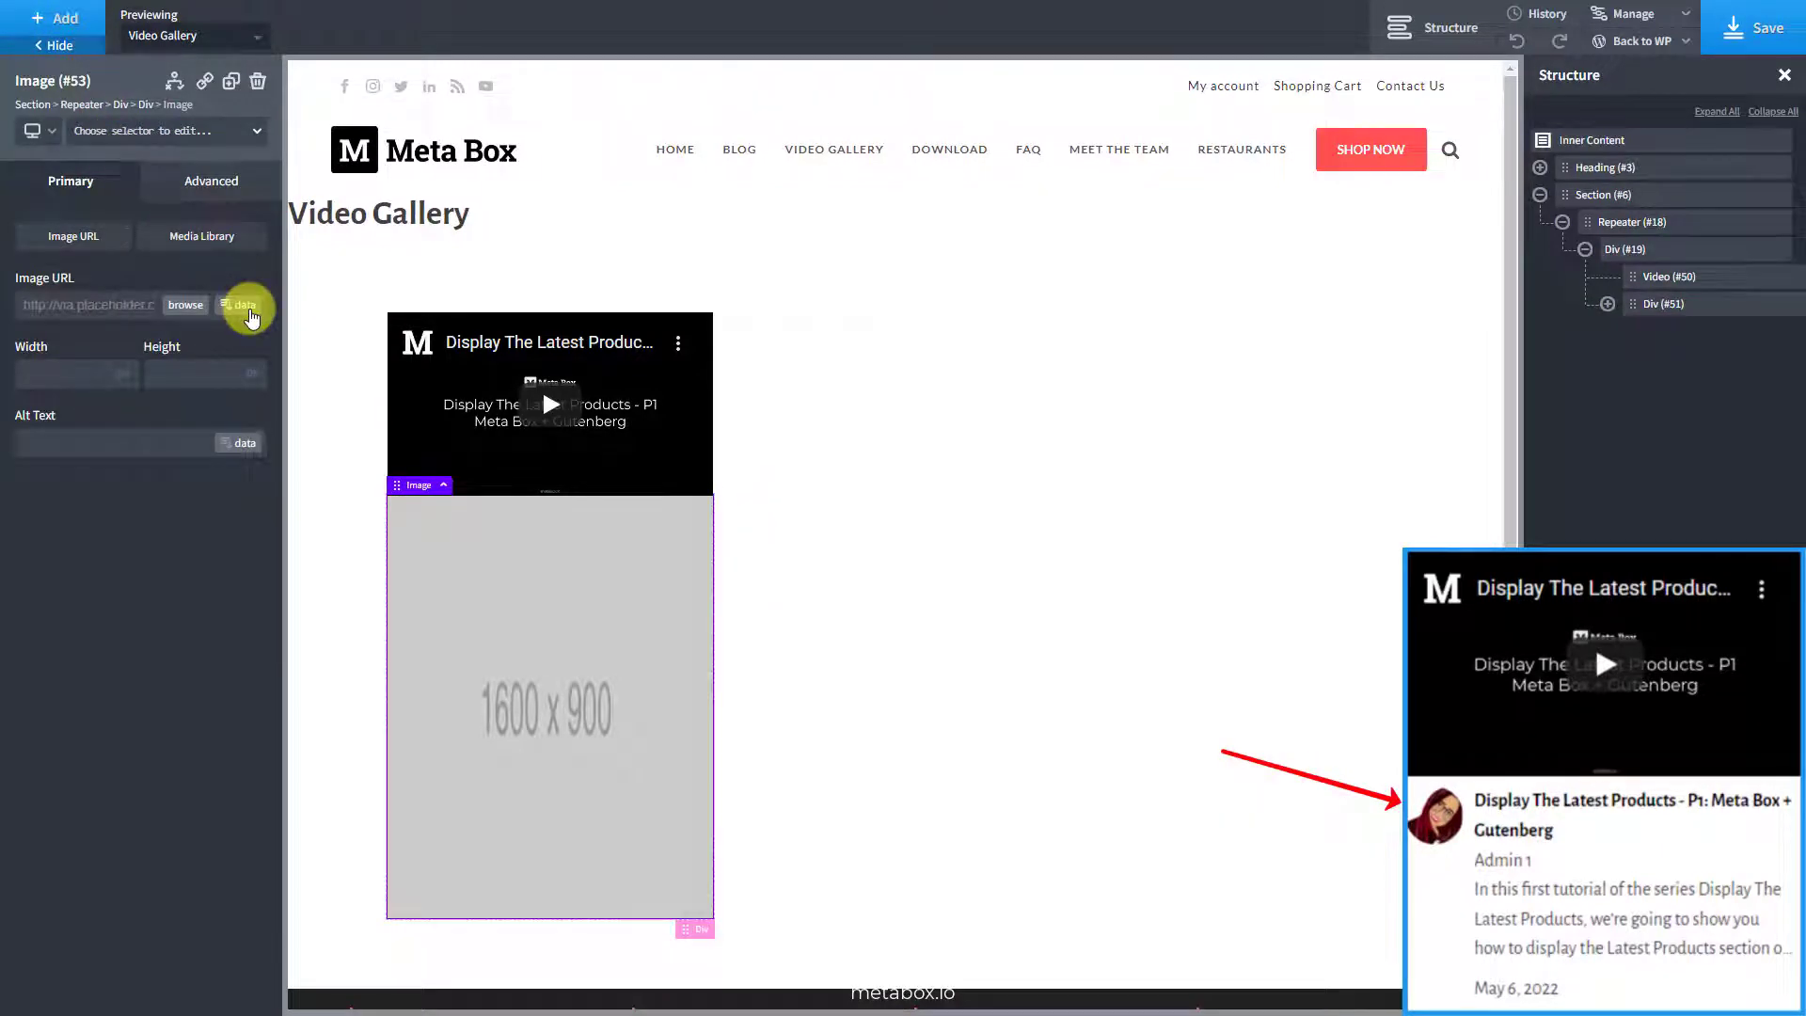
{"action": "left_click", "coordinate": [247, 310]}
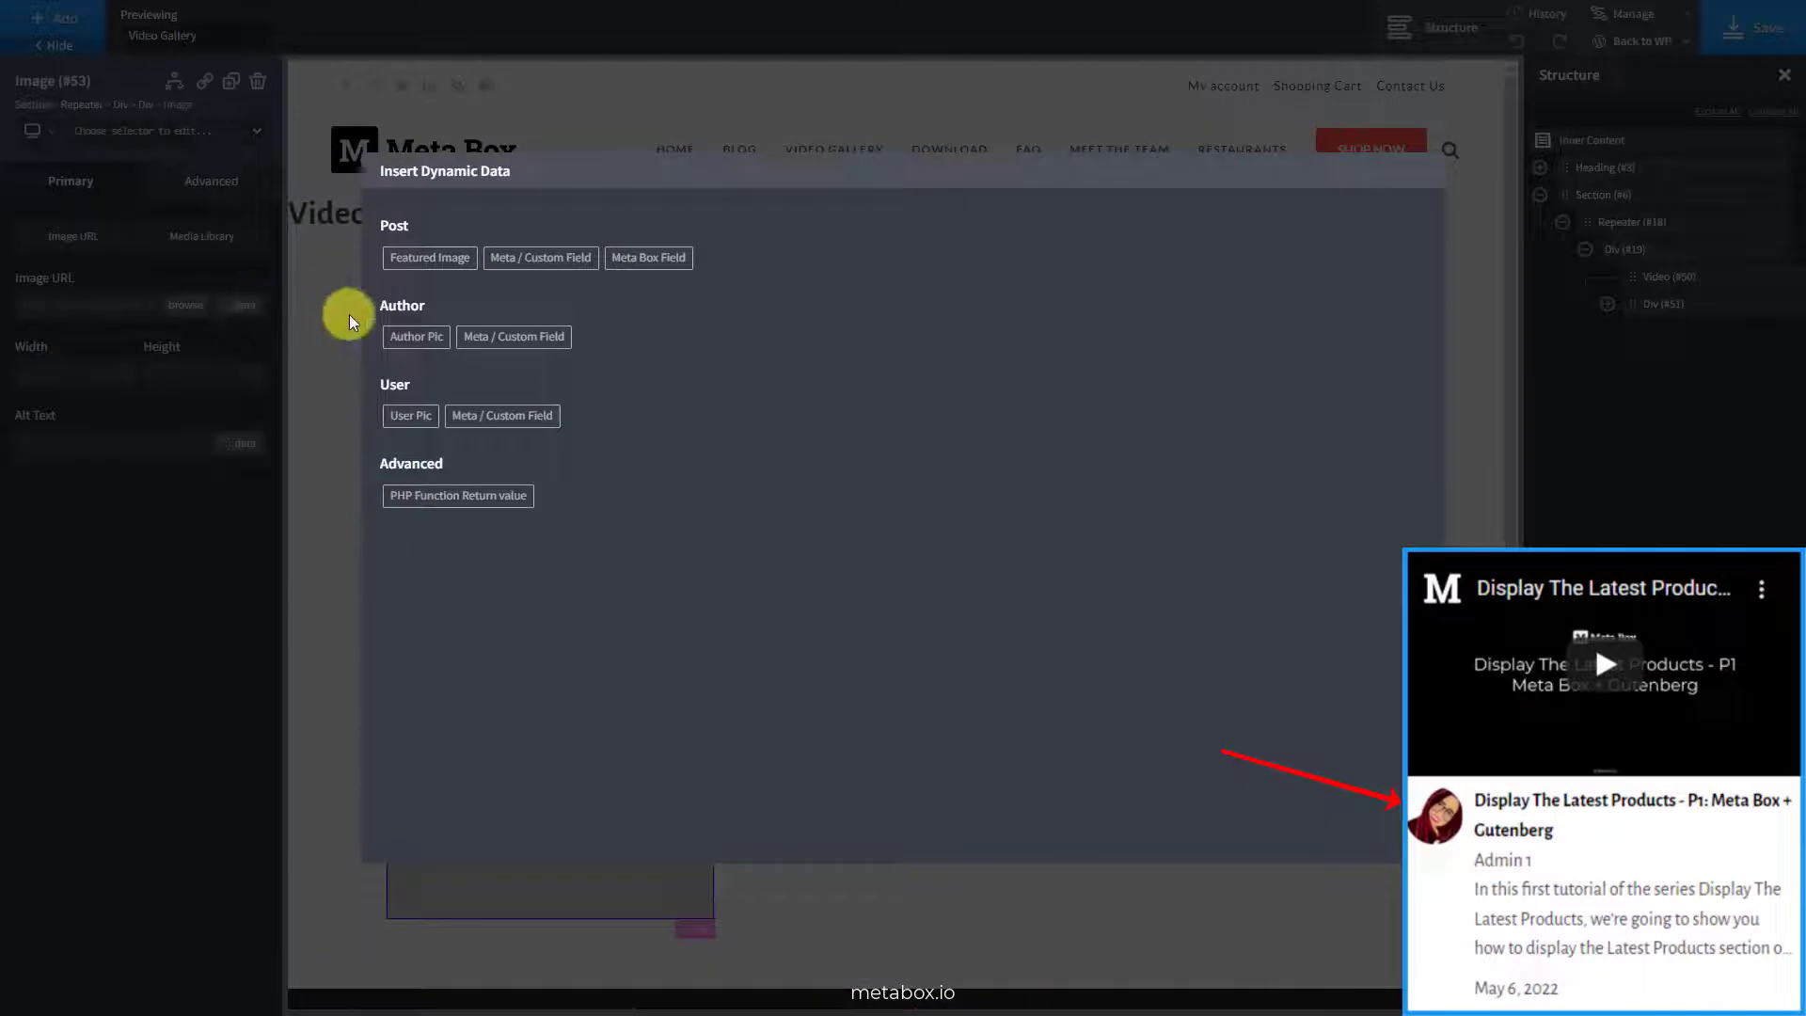
{"action": "left_click", "coordinate": [396, 349]}
{"action": "left_click", "coordinate": [457, 463]}
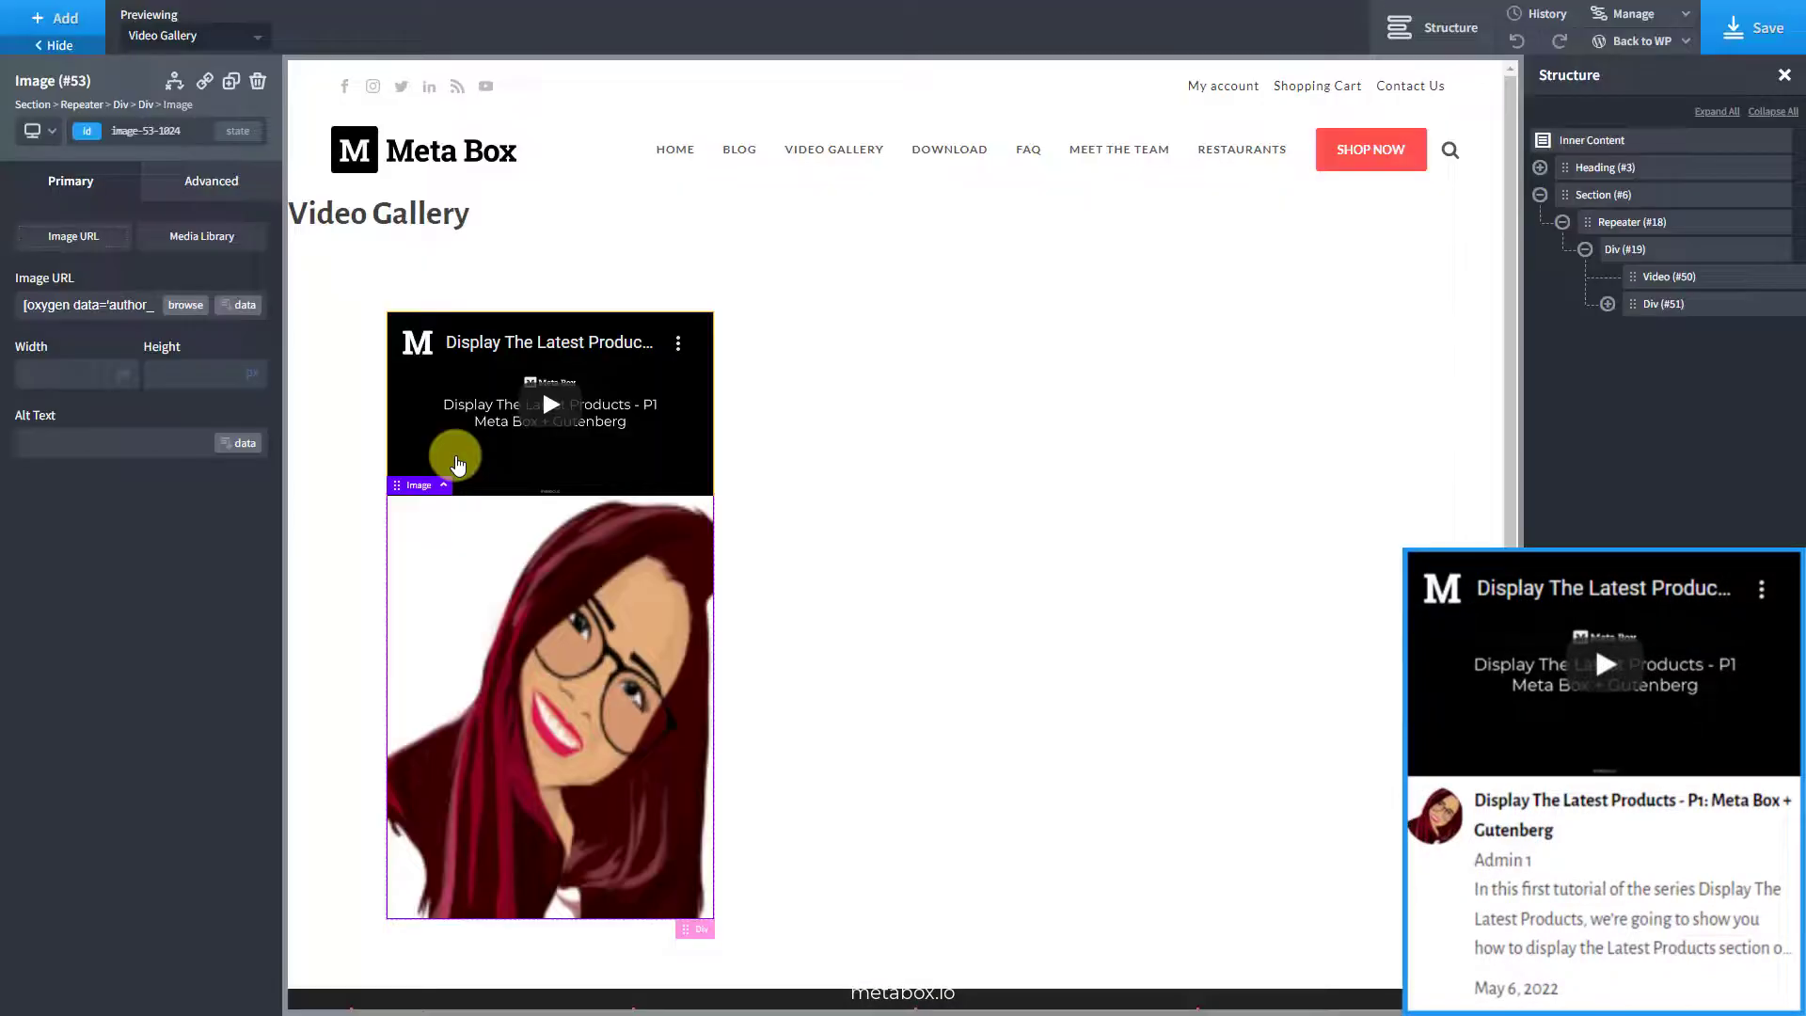
Add an empty Div after the avatar image with the class video-infor.
{"action": "left_click", "coordinate": [1608, 304]}
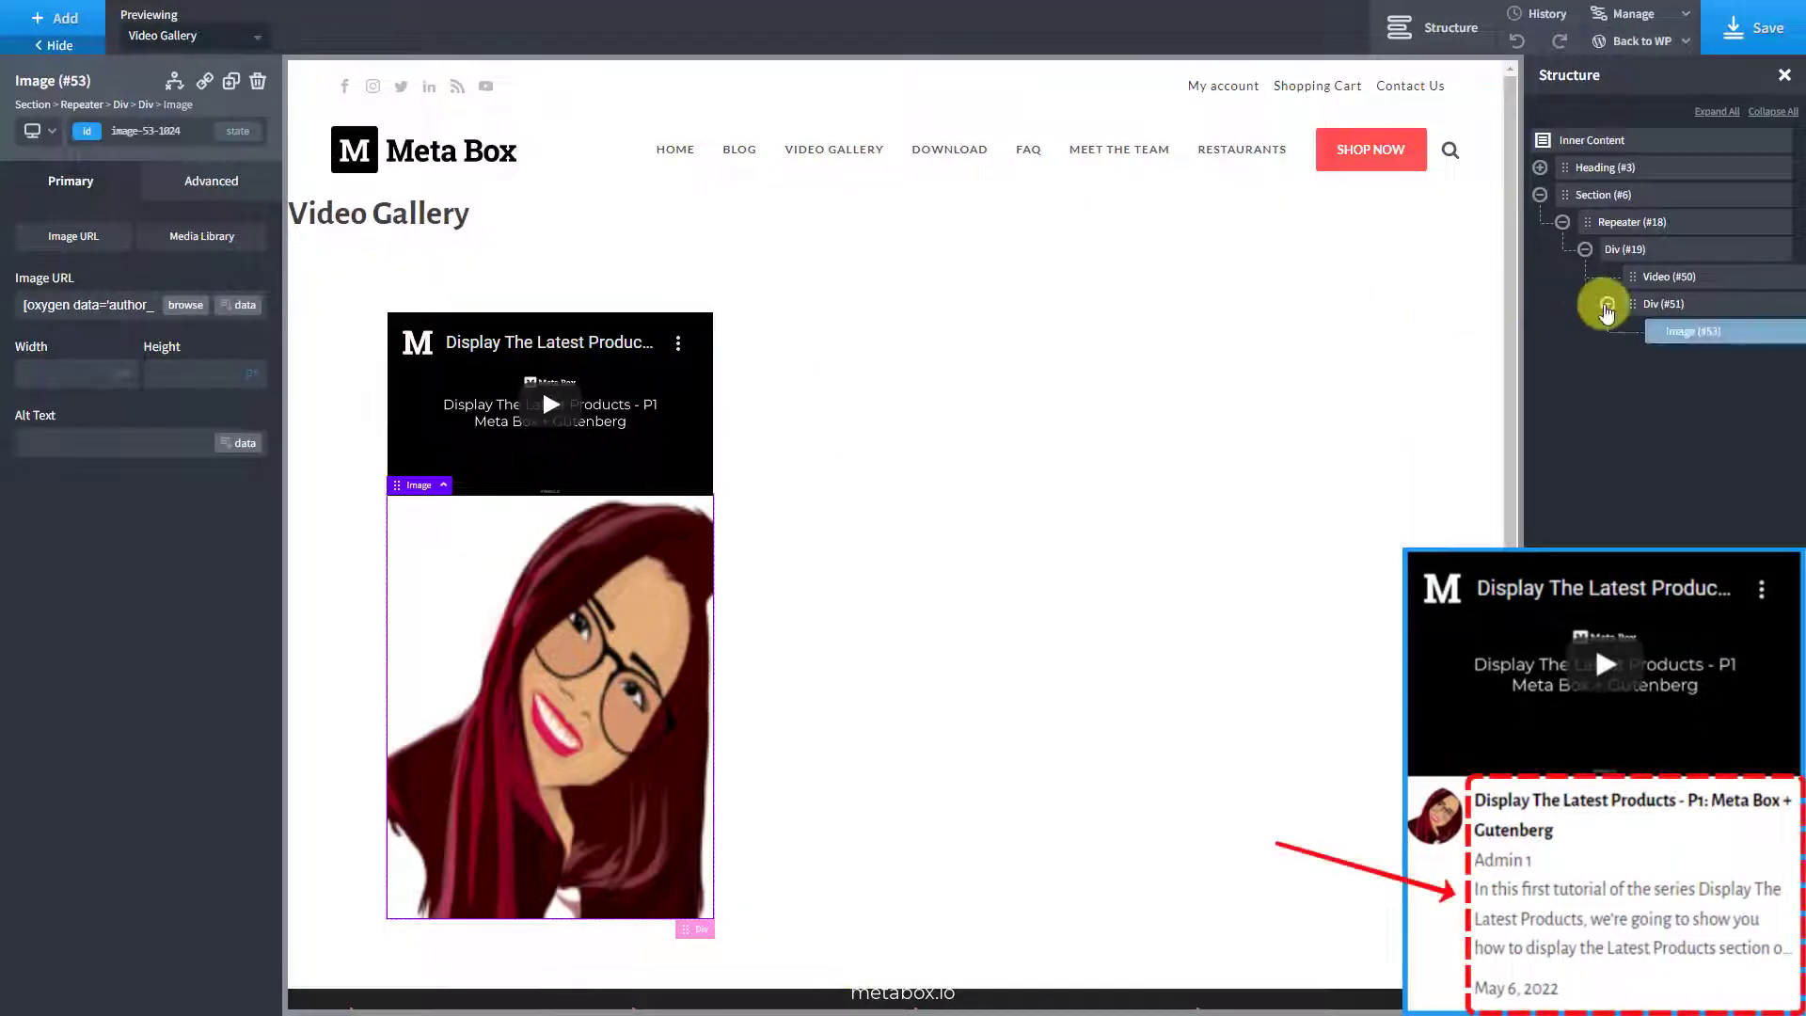
{"action": "left_click", "coordinate": [66, 19]}
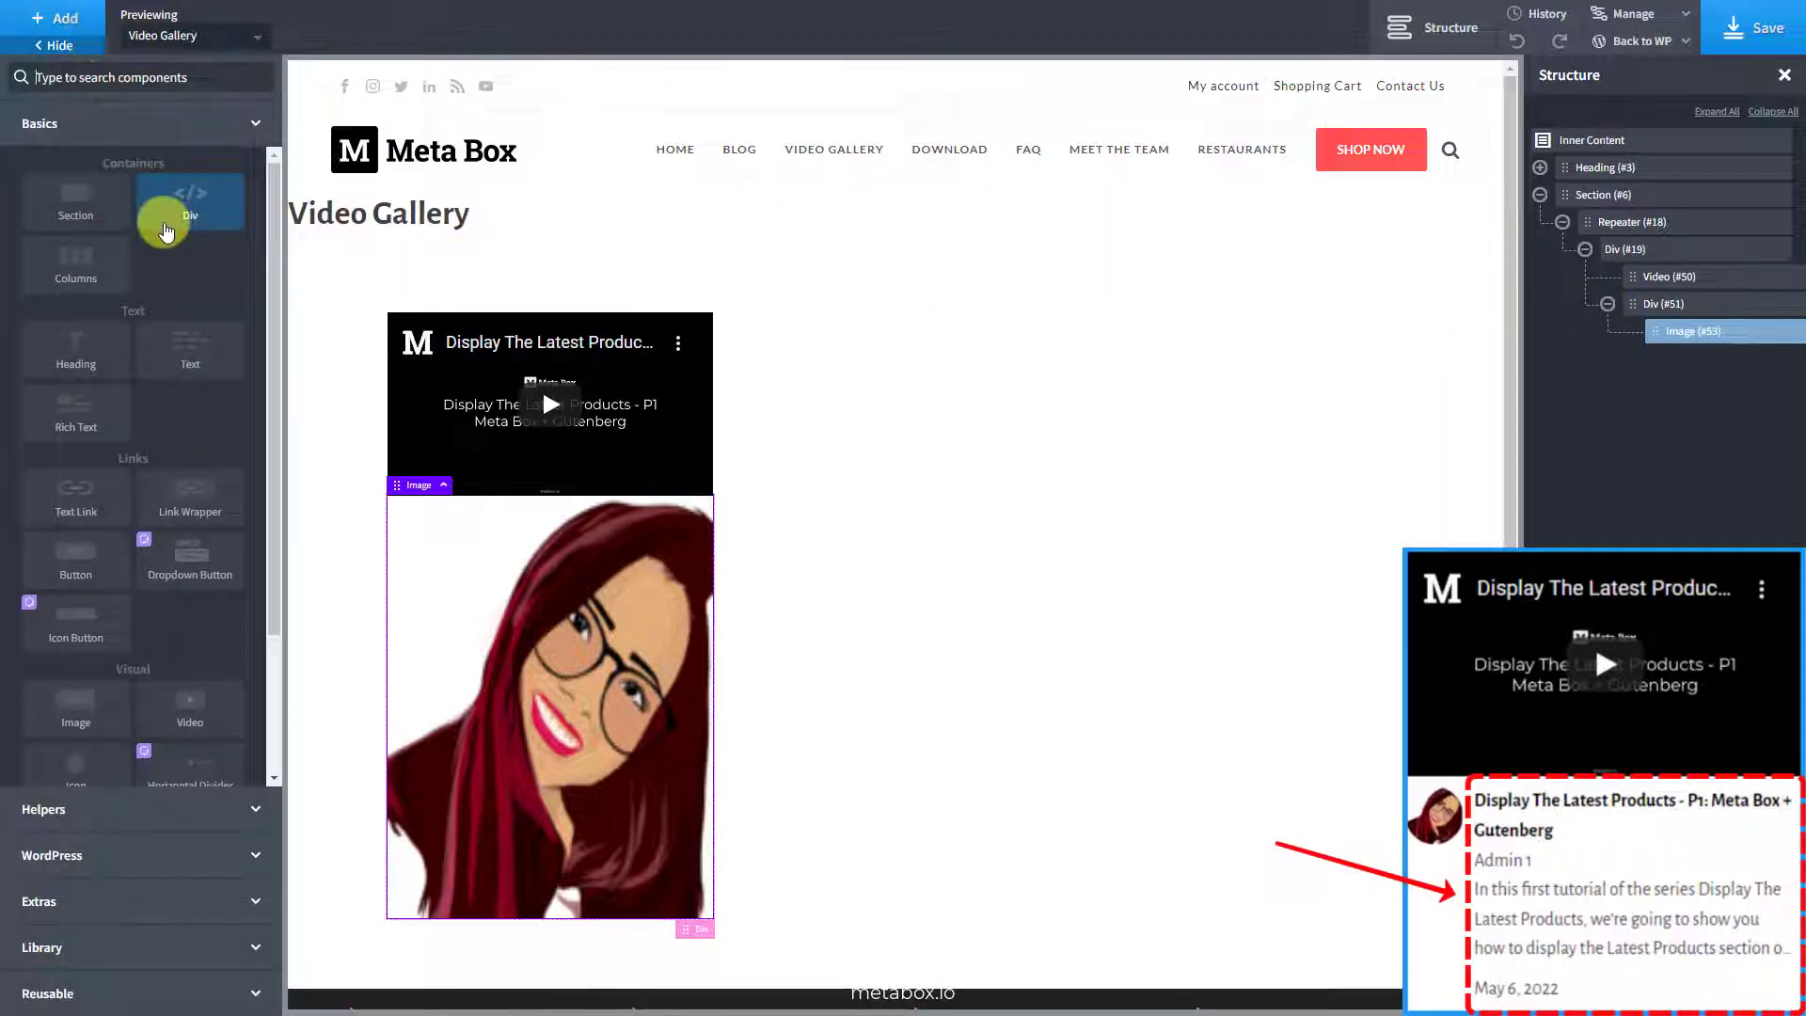
{"action": "left_click", "coordinate": [163, 226]}
{"action": "left_click", "coordinate": [193, 131]}
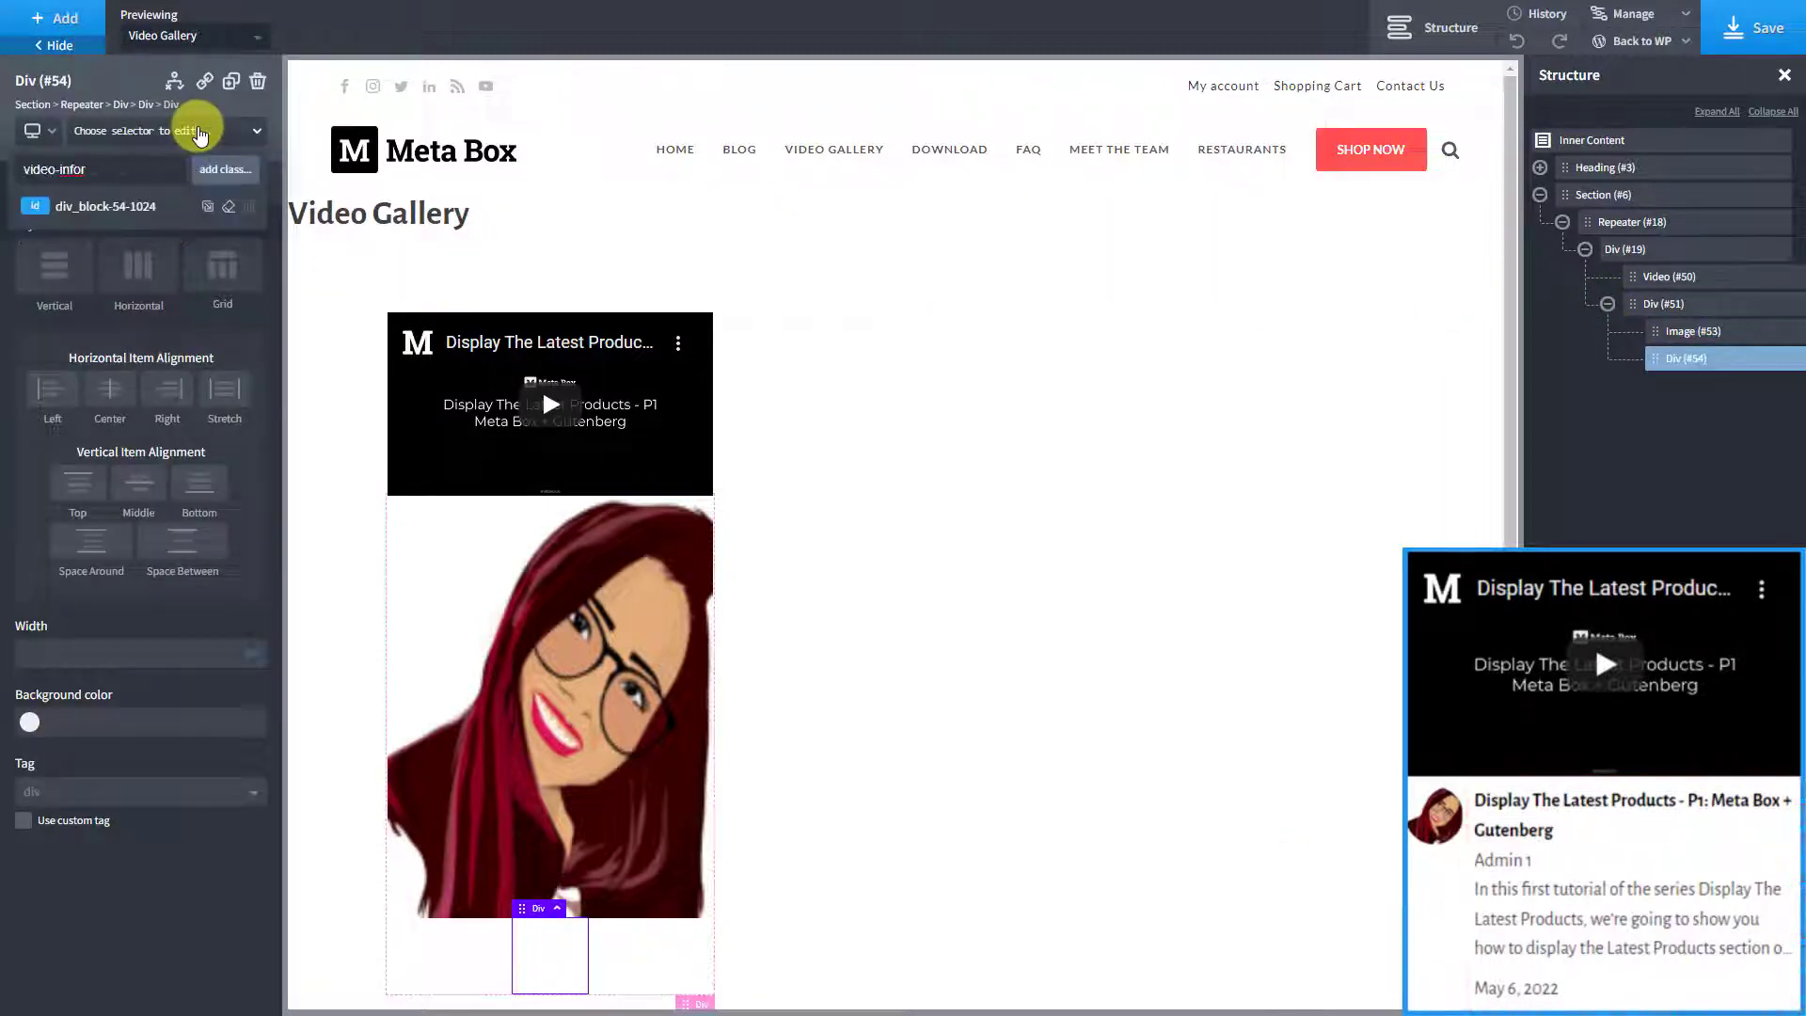
{"action": "left_click", "coordinate": [218, 174]}
Add a Text Link under the avatar that shows the dynamic post Title.
{"action": "left_click", "coordinate": [94, 34]}
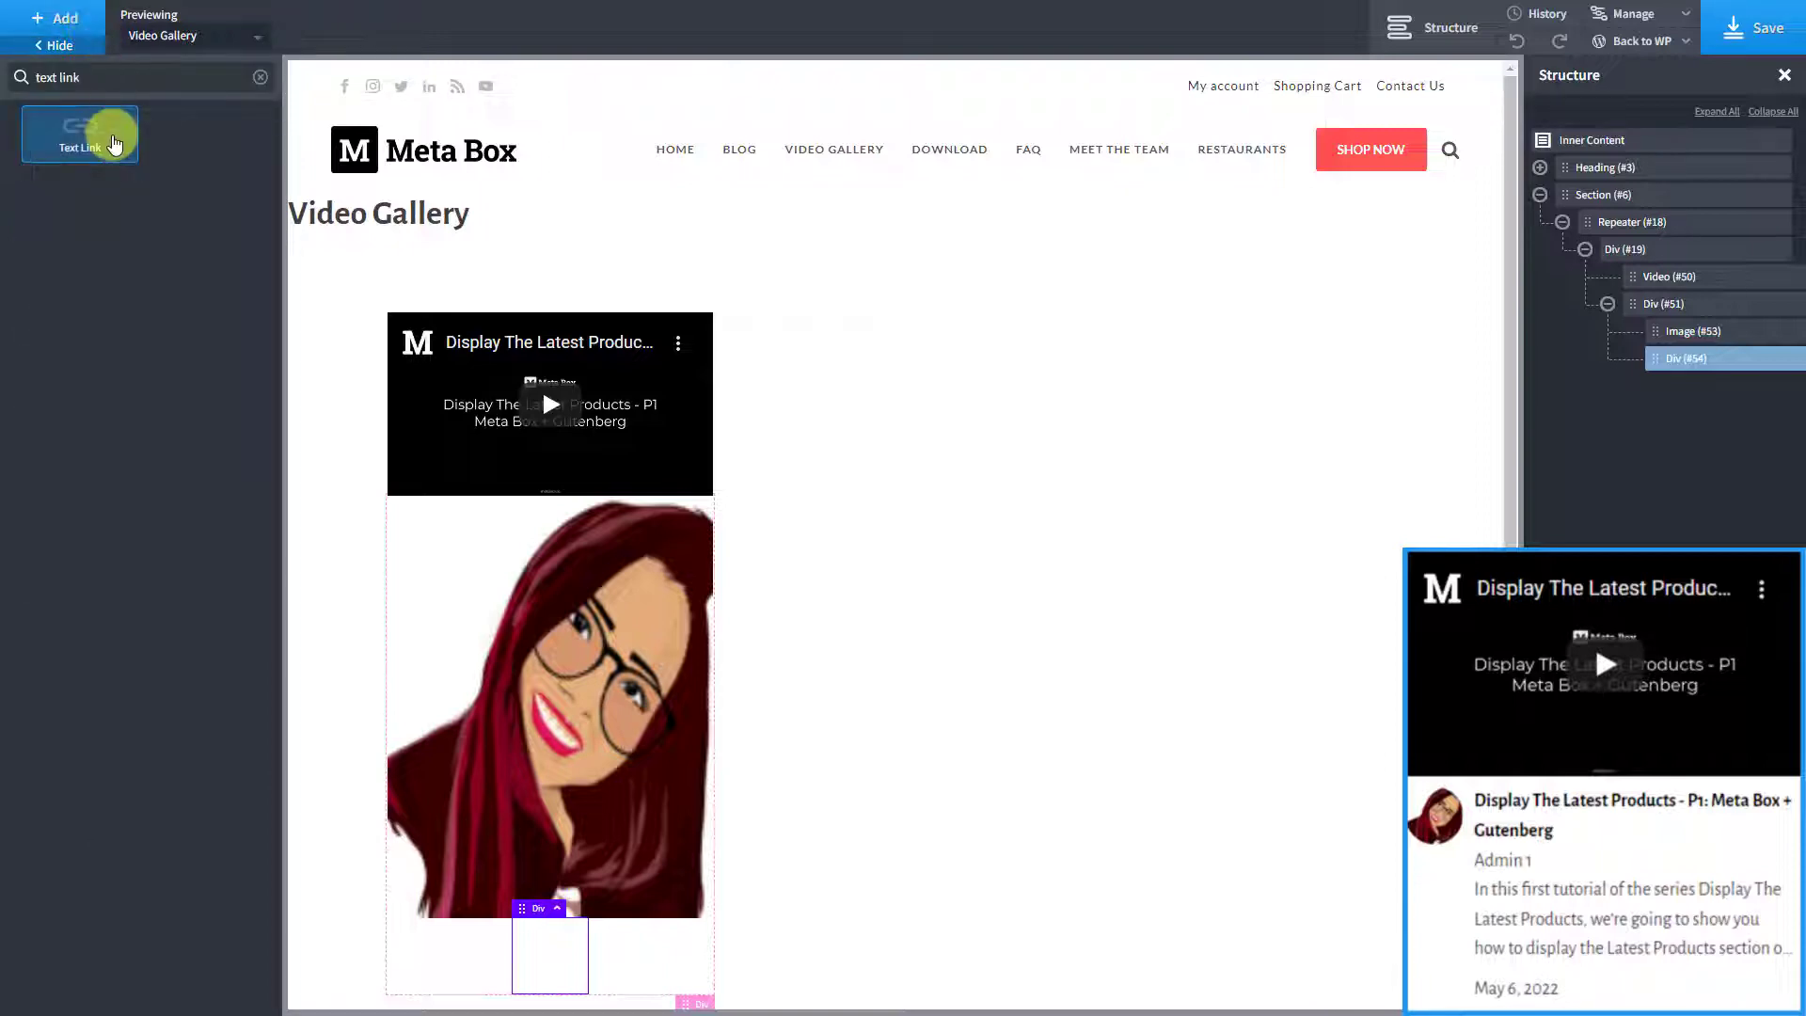
{"action": "left_click", "coordinate": [108, 122]}
{"action": "double_click", "coordinate": [594, 931]}
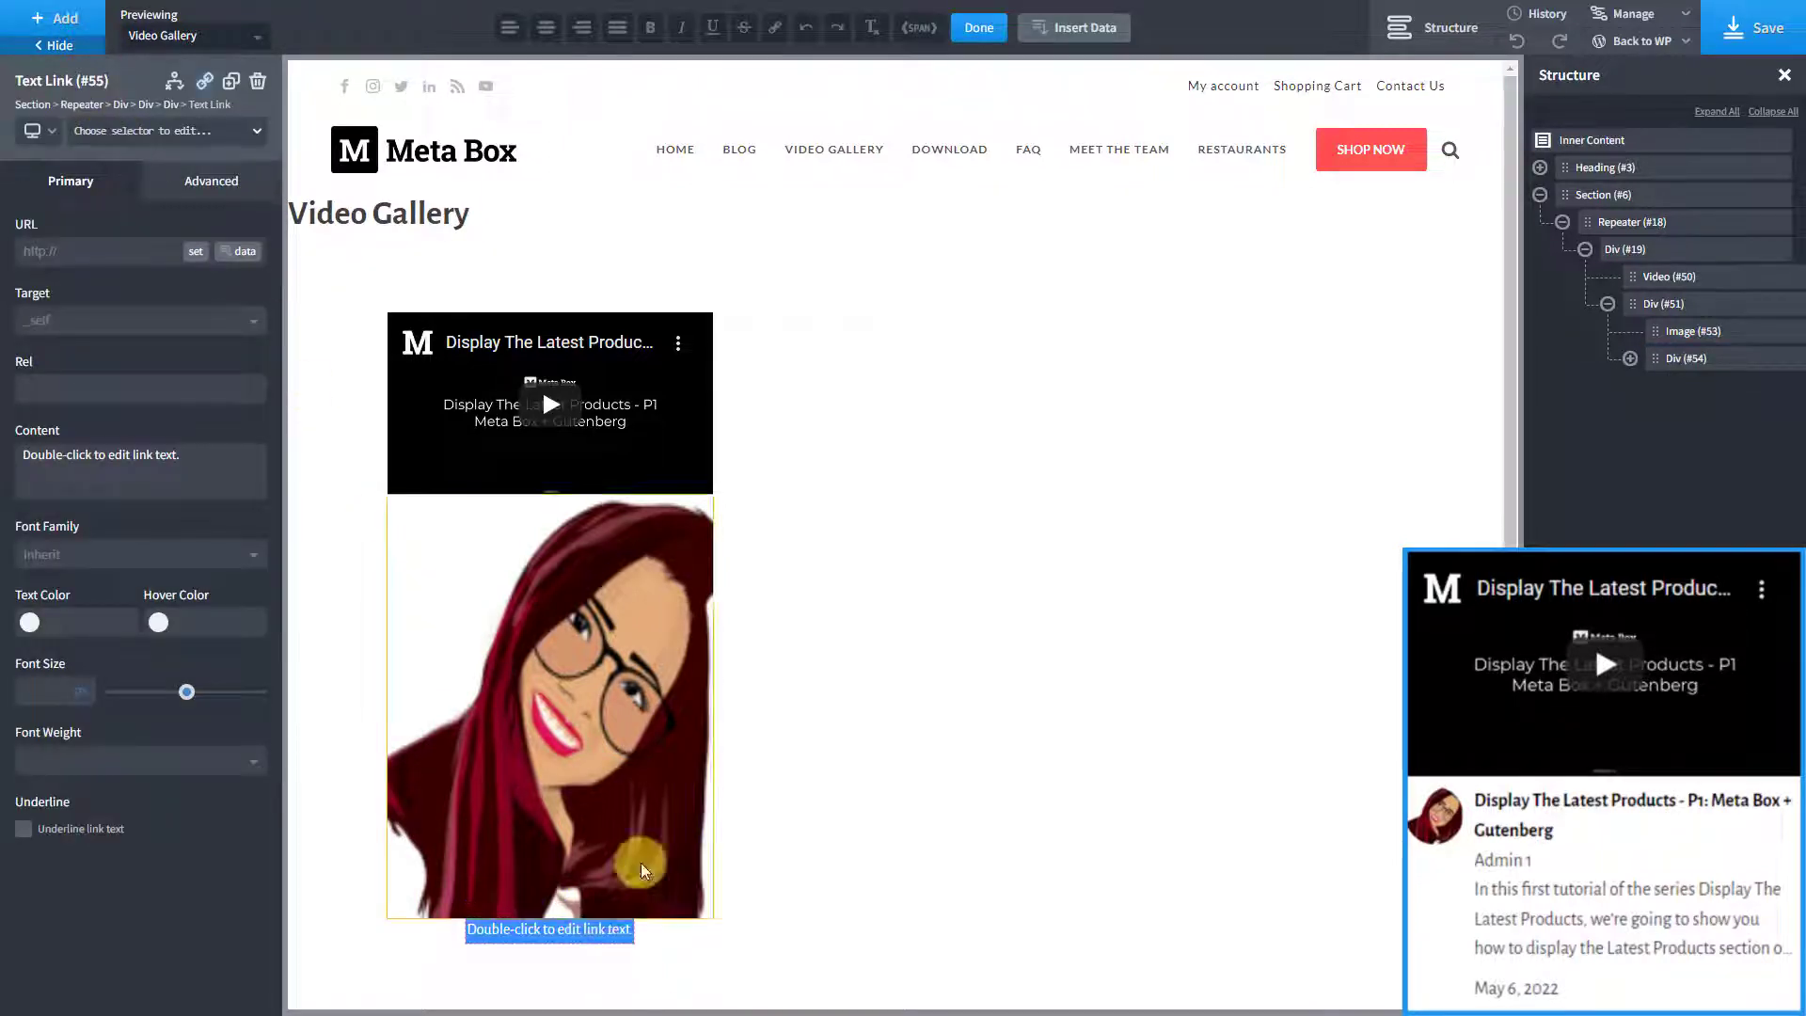
{"action": "left_click", "coordinate": [1034, 28]}
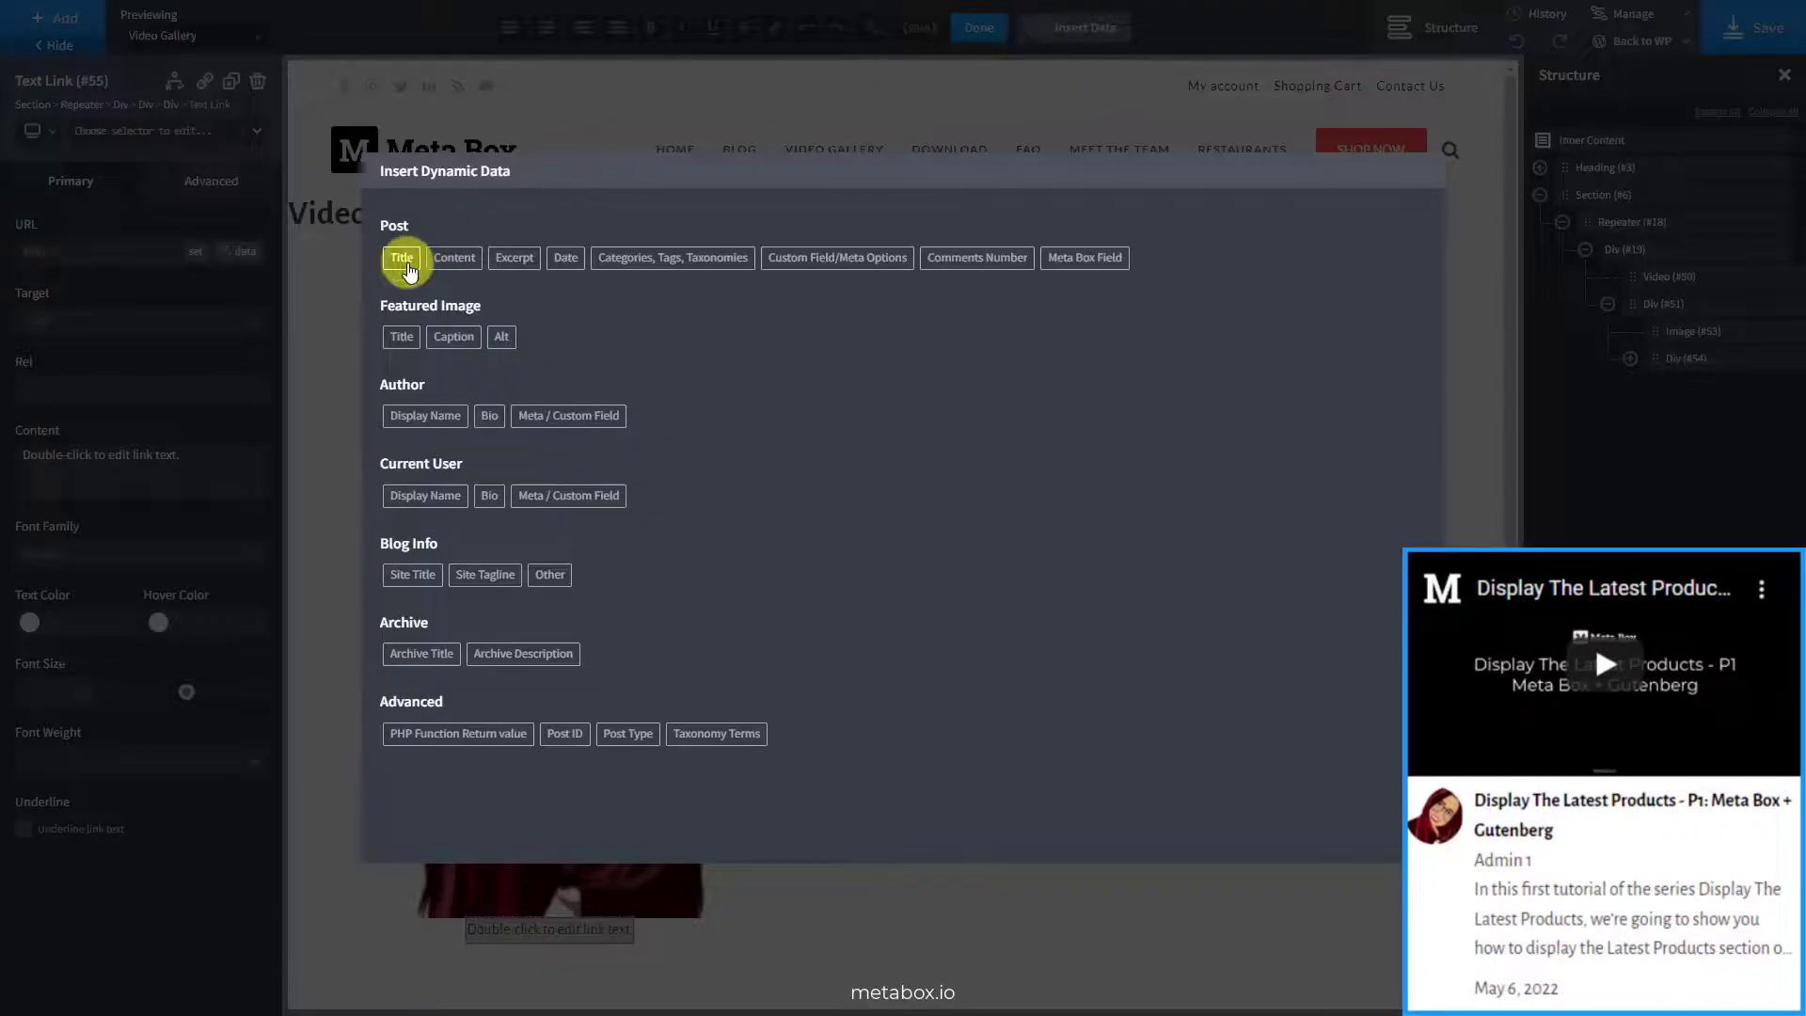
{"action": "left_click", "coordinate": [401, 258]}
{"action": "left_click", "coordinate": [456, 450]}
{"action": "left_click", "coordinate": [978, 28]}
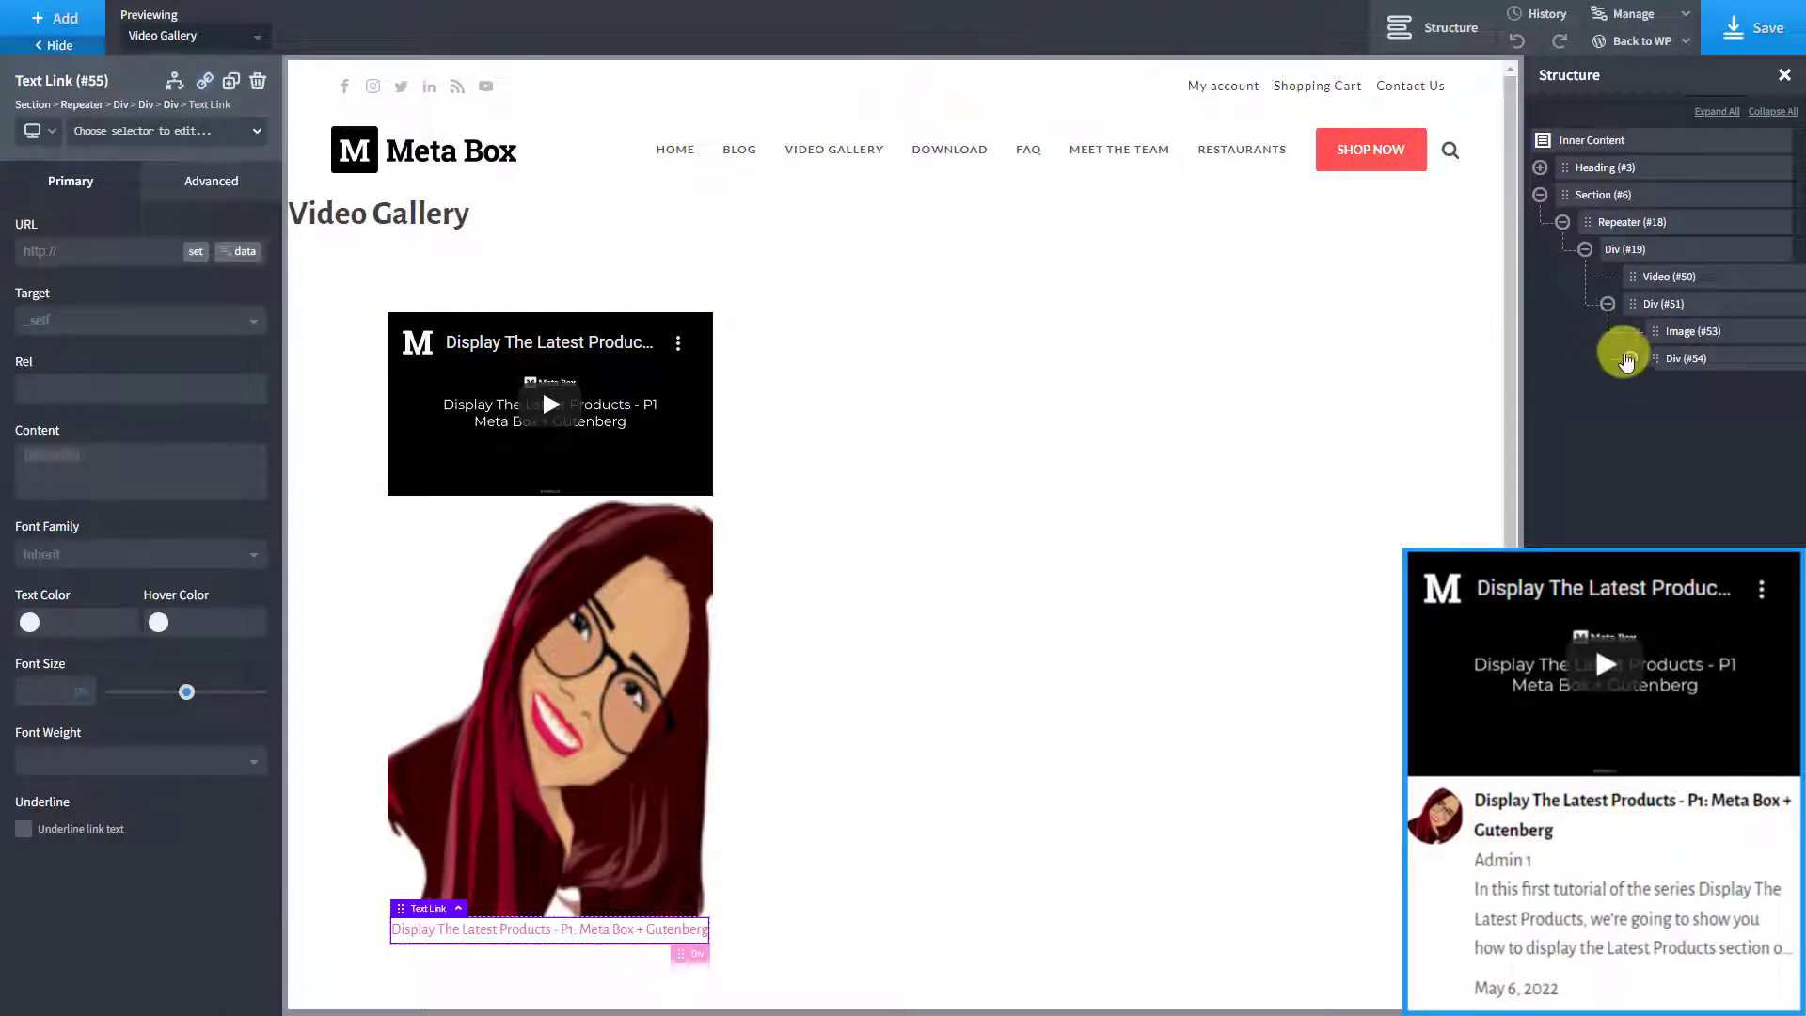
{"action": "left_click", "coordinate": [1630, 358]}
Add a Text block showing the post Author Display Name (Admin 1).
{"action": "left_click", "coordinate": [81, 28]}
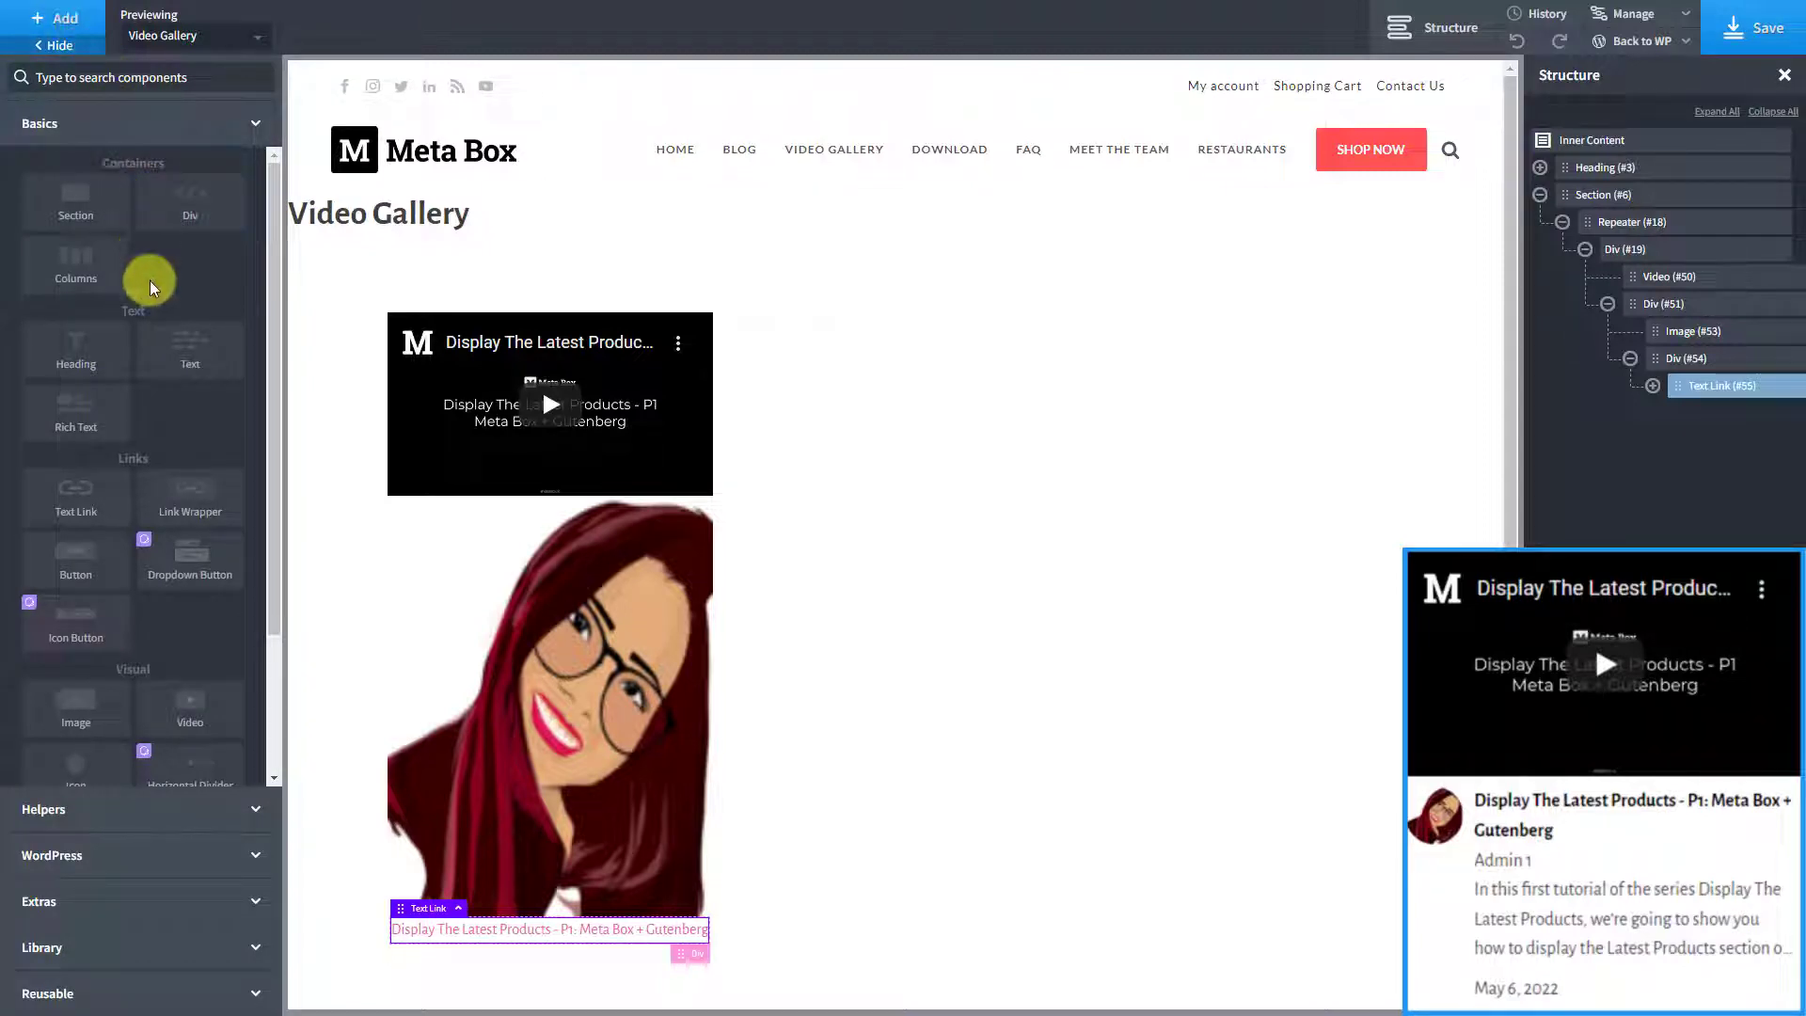
{"action": "left_click", "coordinate": [168, 349]}
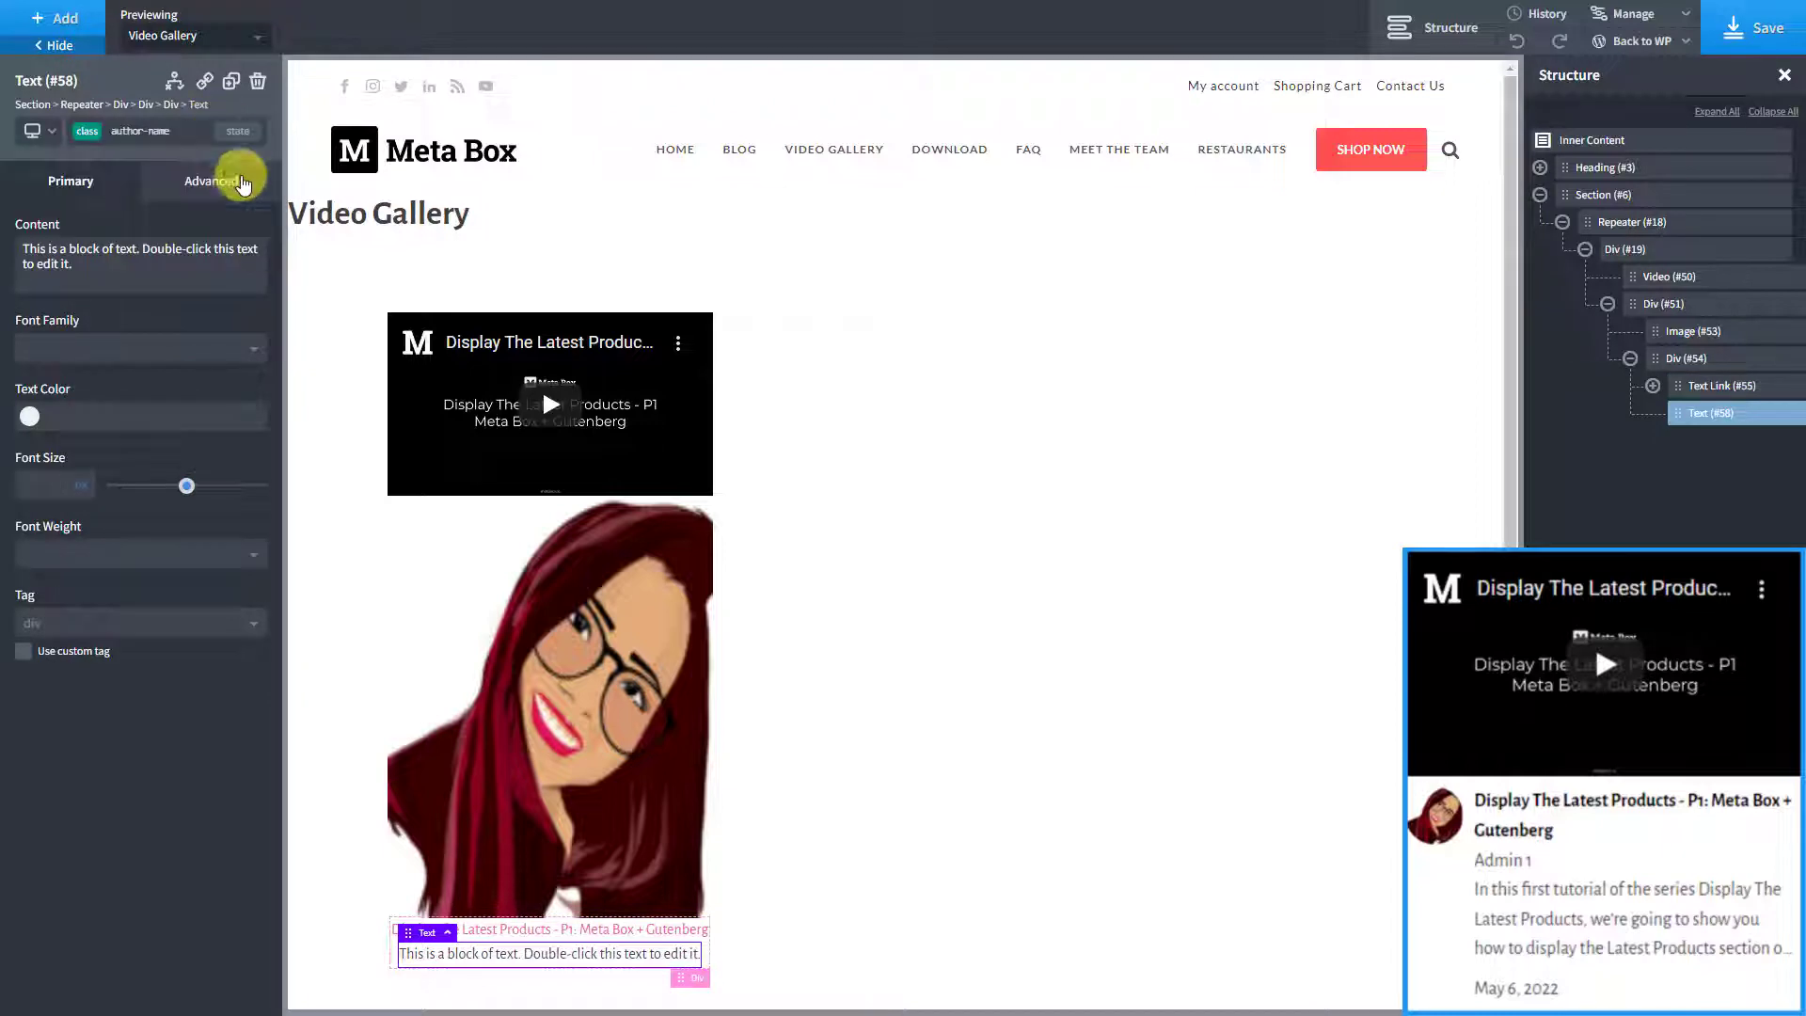
{"action": "double_click", "coordinate": [548, 952]}
{"action": "left_click", "coordinate": [1085, 38]}
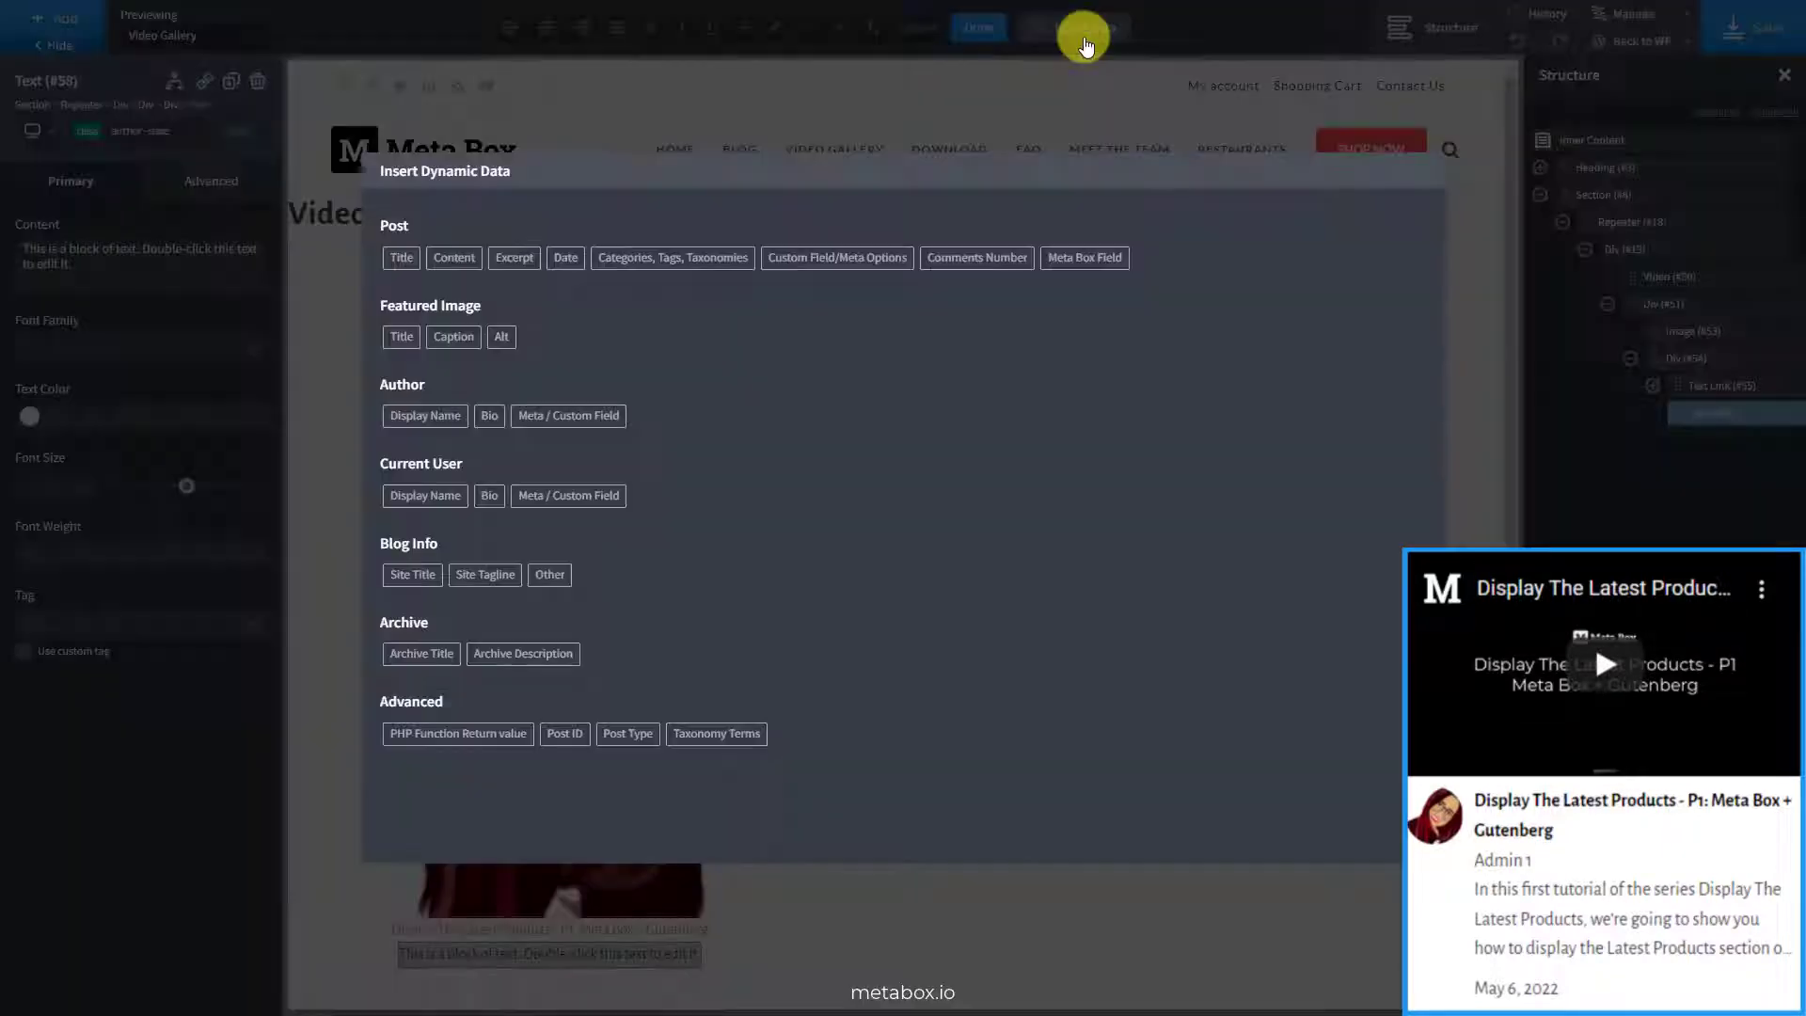
{"action": "left_click", "coordinate": [450, 411]}
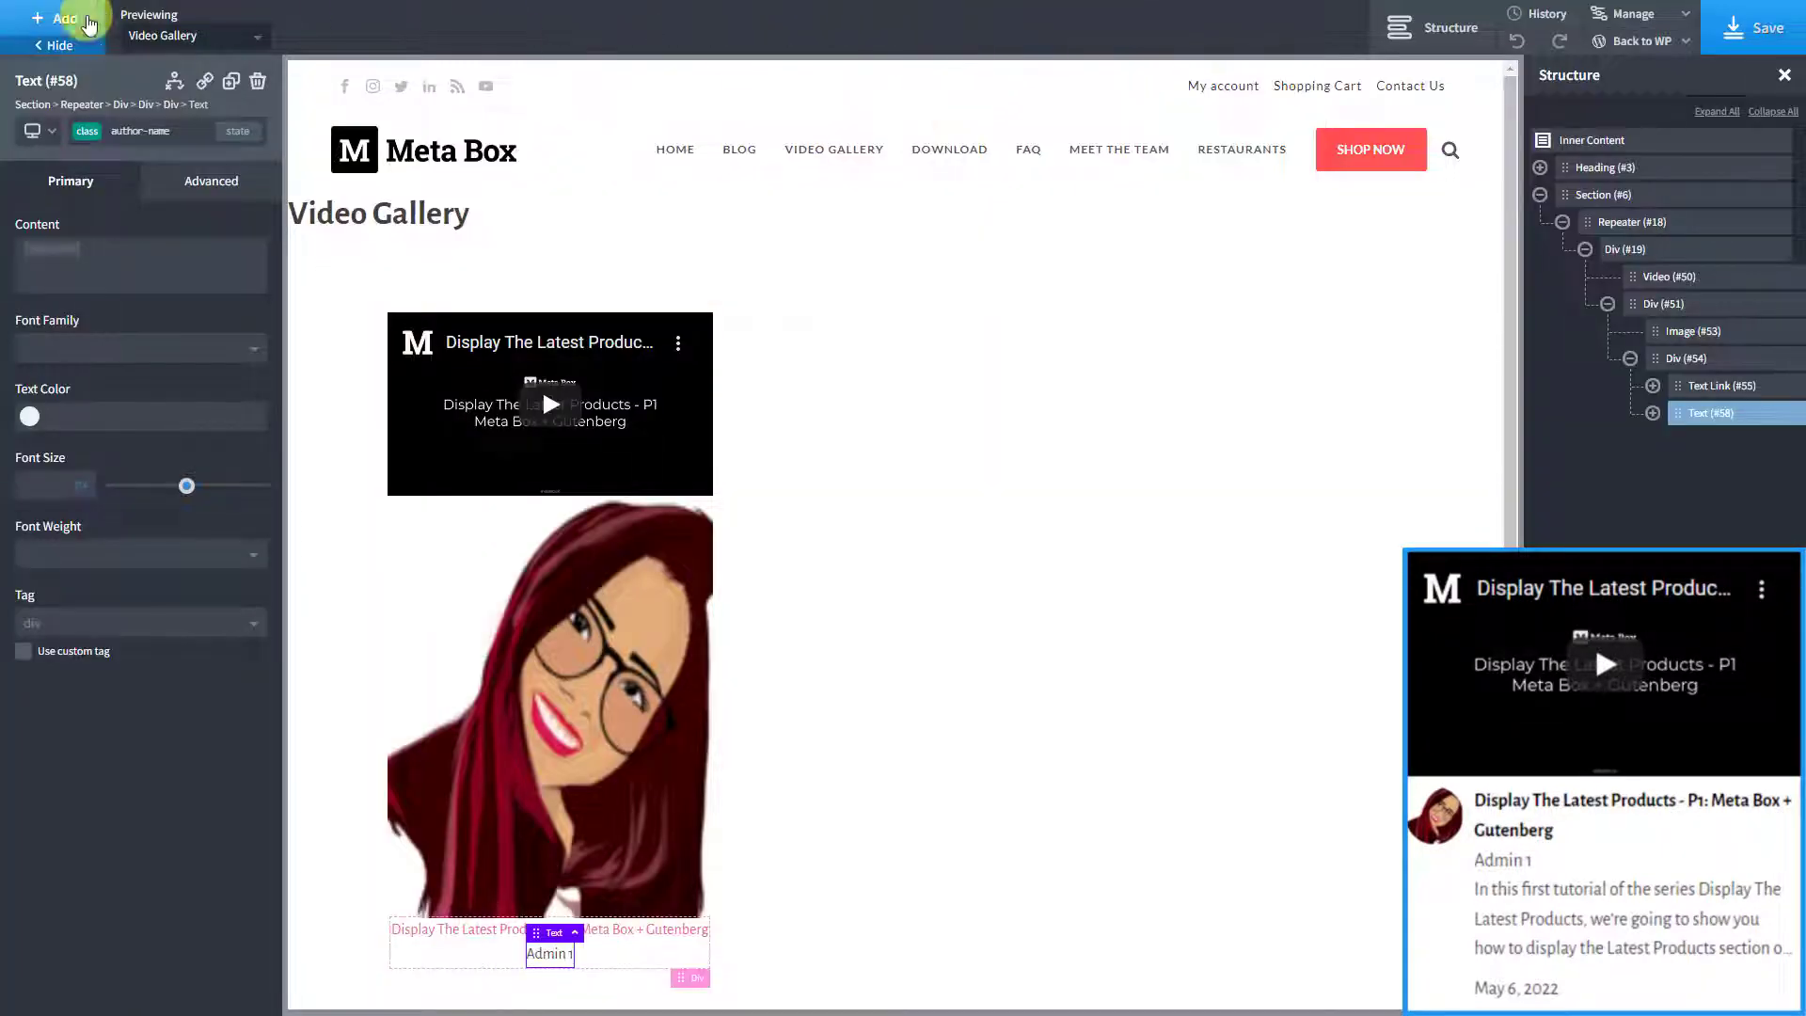
{"action": "left_click", "coordinate": [999, 42]}
Add a Text block with class description that shows the post Content.
{"action": "left_click", "coordinate": [58, 19]}
{"action": "left_click", "coordinate": [164, 357]}
{"action": "left_click", "coordinate": [229, 133]}
{"action": "left_click", "coordinate": [249, 176]}
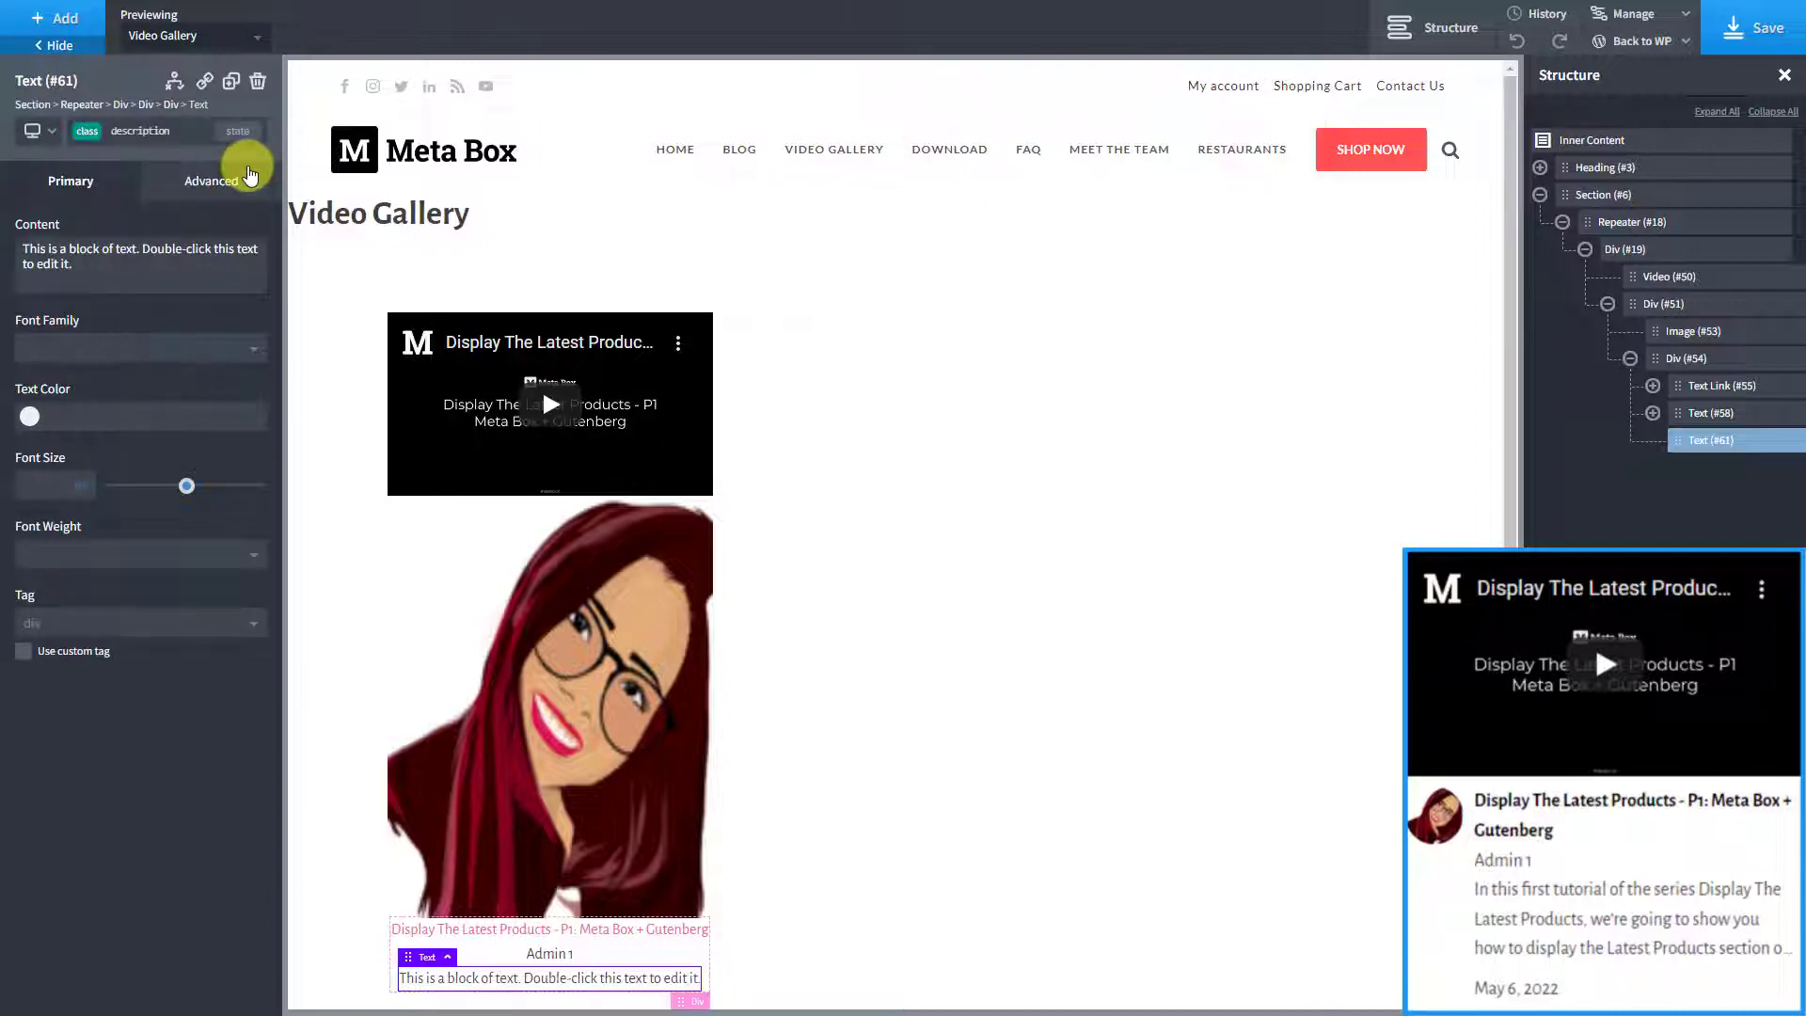
{"action": "double_click", "coordinate": [549, 977]}
{"action": "left_click", "coordinate": [1055, 30]}
{"action": "left_click", "coordinate": [454, 257]}
{"action": "left_click", "coordinate": [969, 29]}
Add a Text block with class date showing the post Date (May 6, 2022), then save.
{"action": "left_click", "coordinate": [58, 20]}
{"action": "left_click", "coordinate": [148, 379]}
{"action": "left_click", "coordinate": [229, 132]}
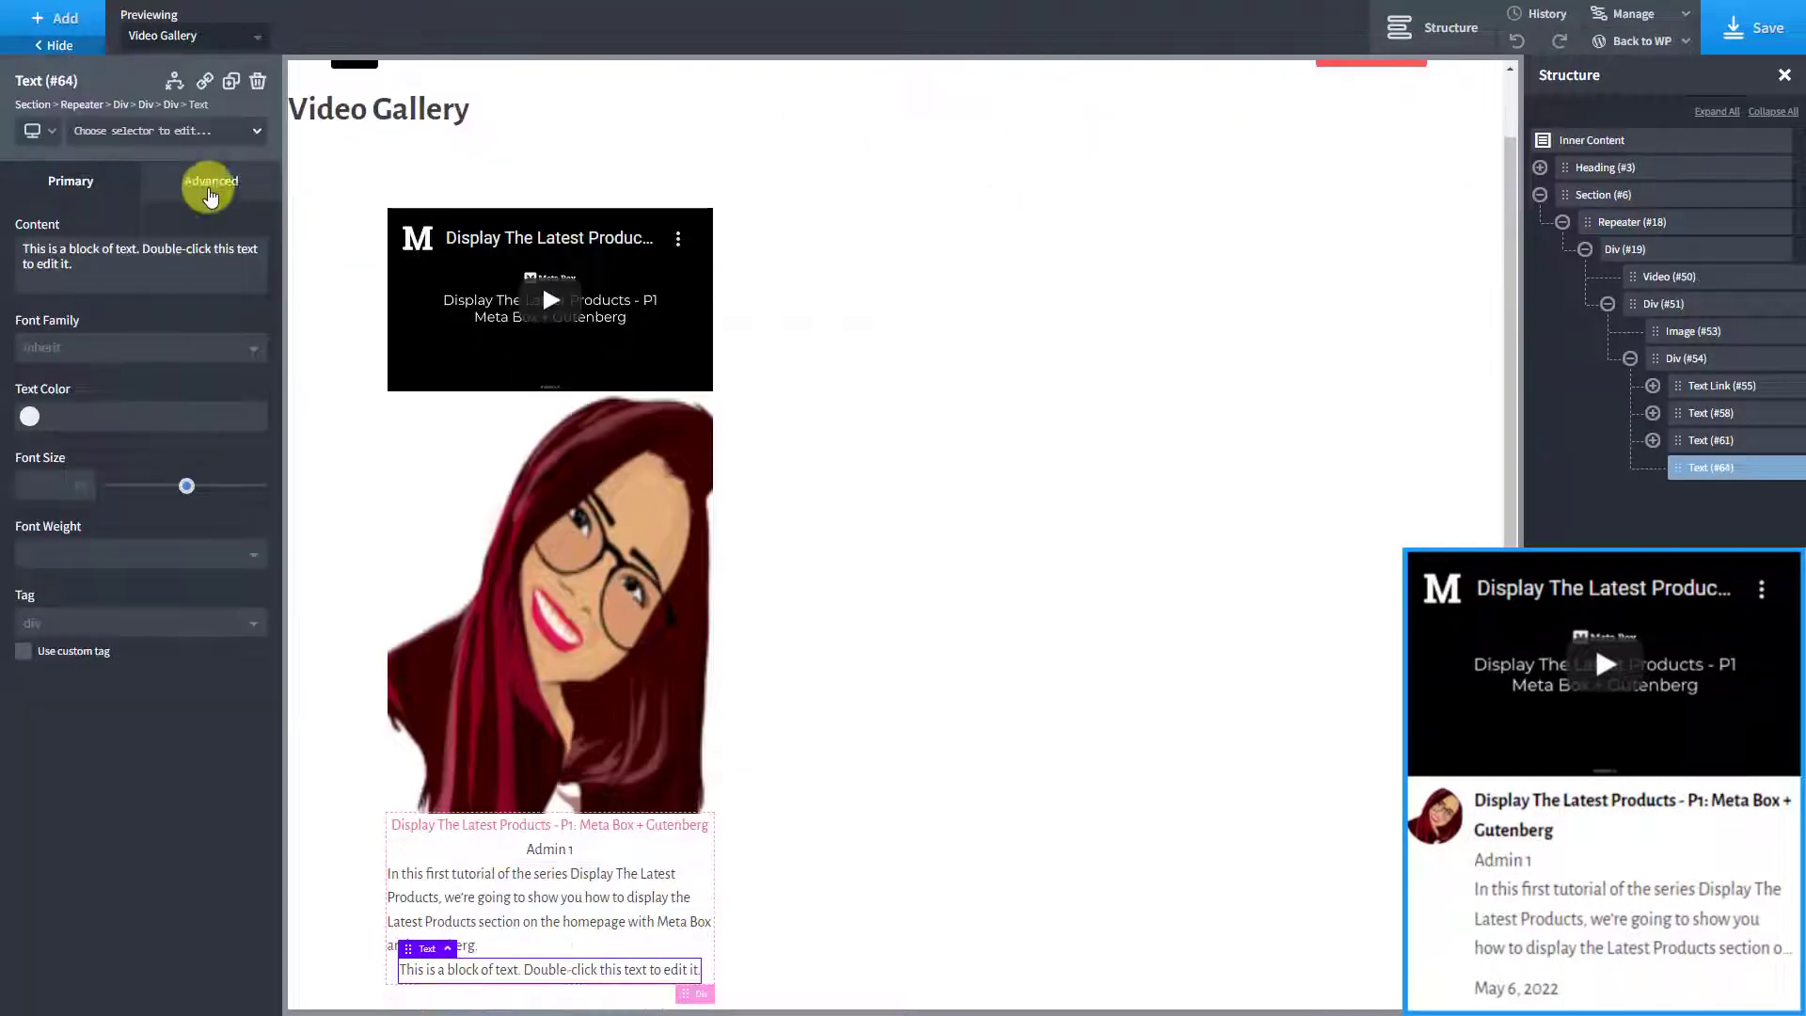
{"action": "left_click", "coordinate": [254, 189]}
{"action": "double_click", "coordinate": [550, 969]}
{"action": "left_click", "coordinate": [1077, 28]}
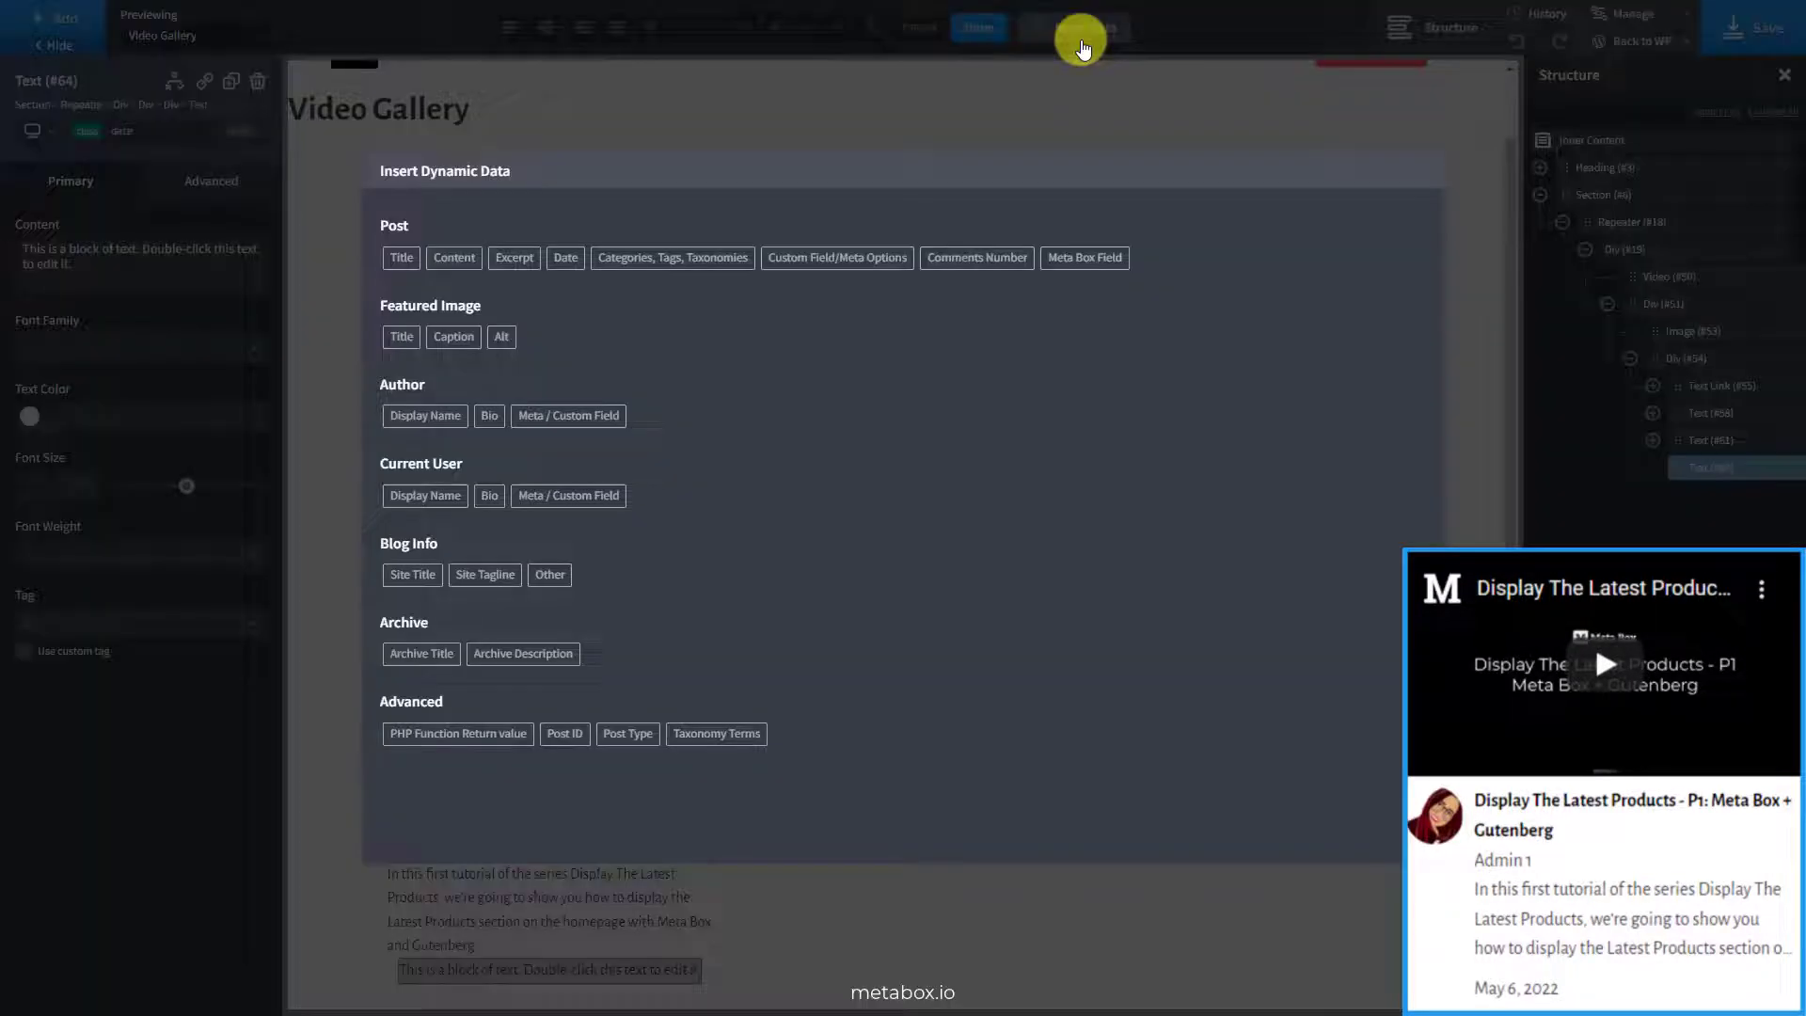
{"action": "left_click", "coordinate": [561, 265]}
{"action": "left_click", "coordinate": [428, 448]}
{"action": "left_click", "coordinate": [974, 38]}
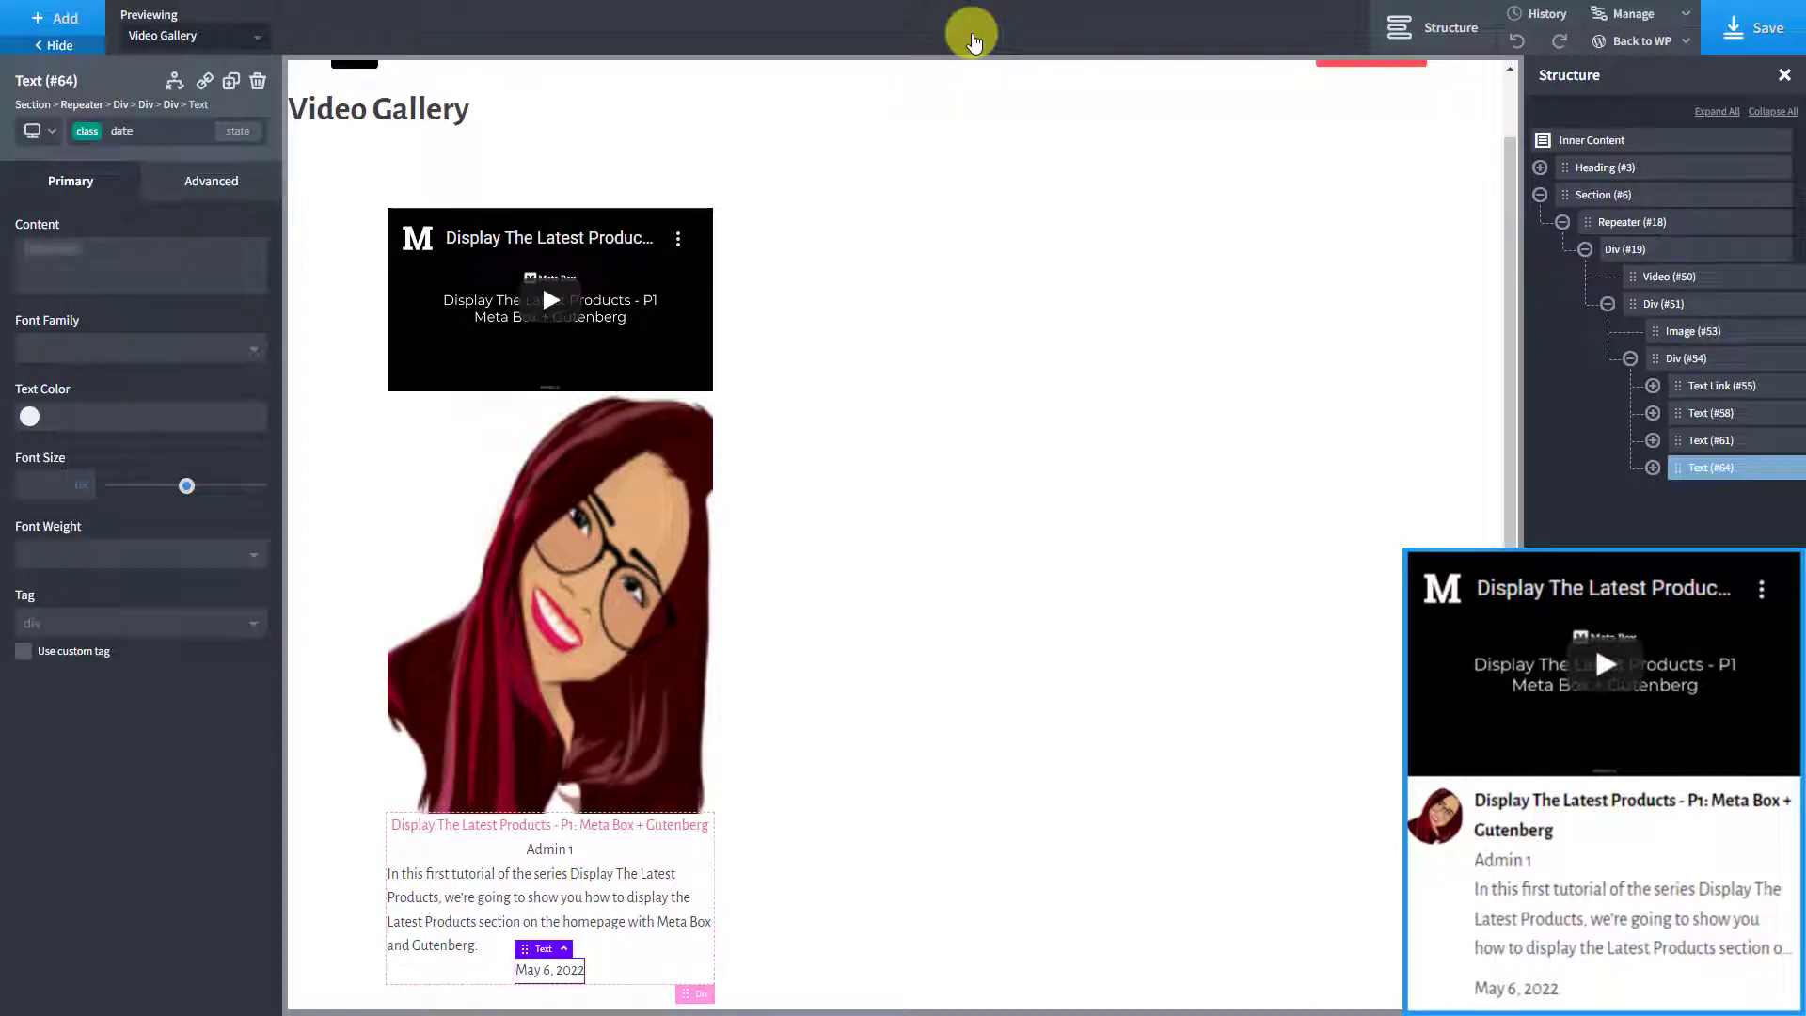
{"action": "left_click", "coordinate": [1740, 30]}
{"action": "mouse_move", "coordinate": [1682, 43]}
{"action": "left_click", "coordinate": [1618, 102]}
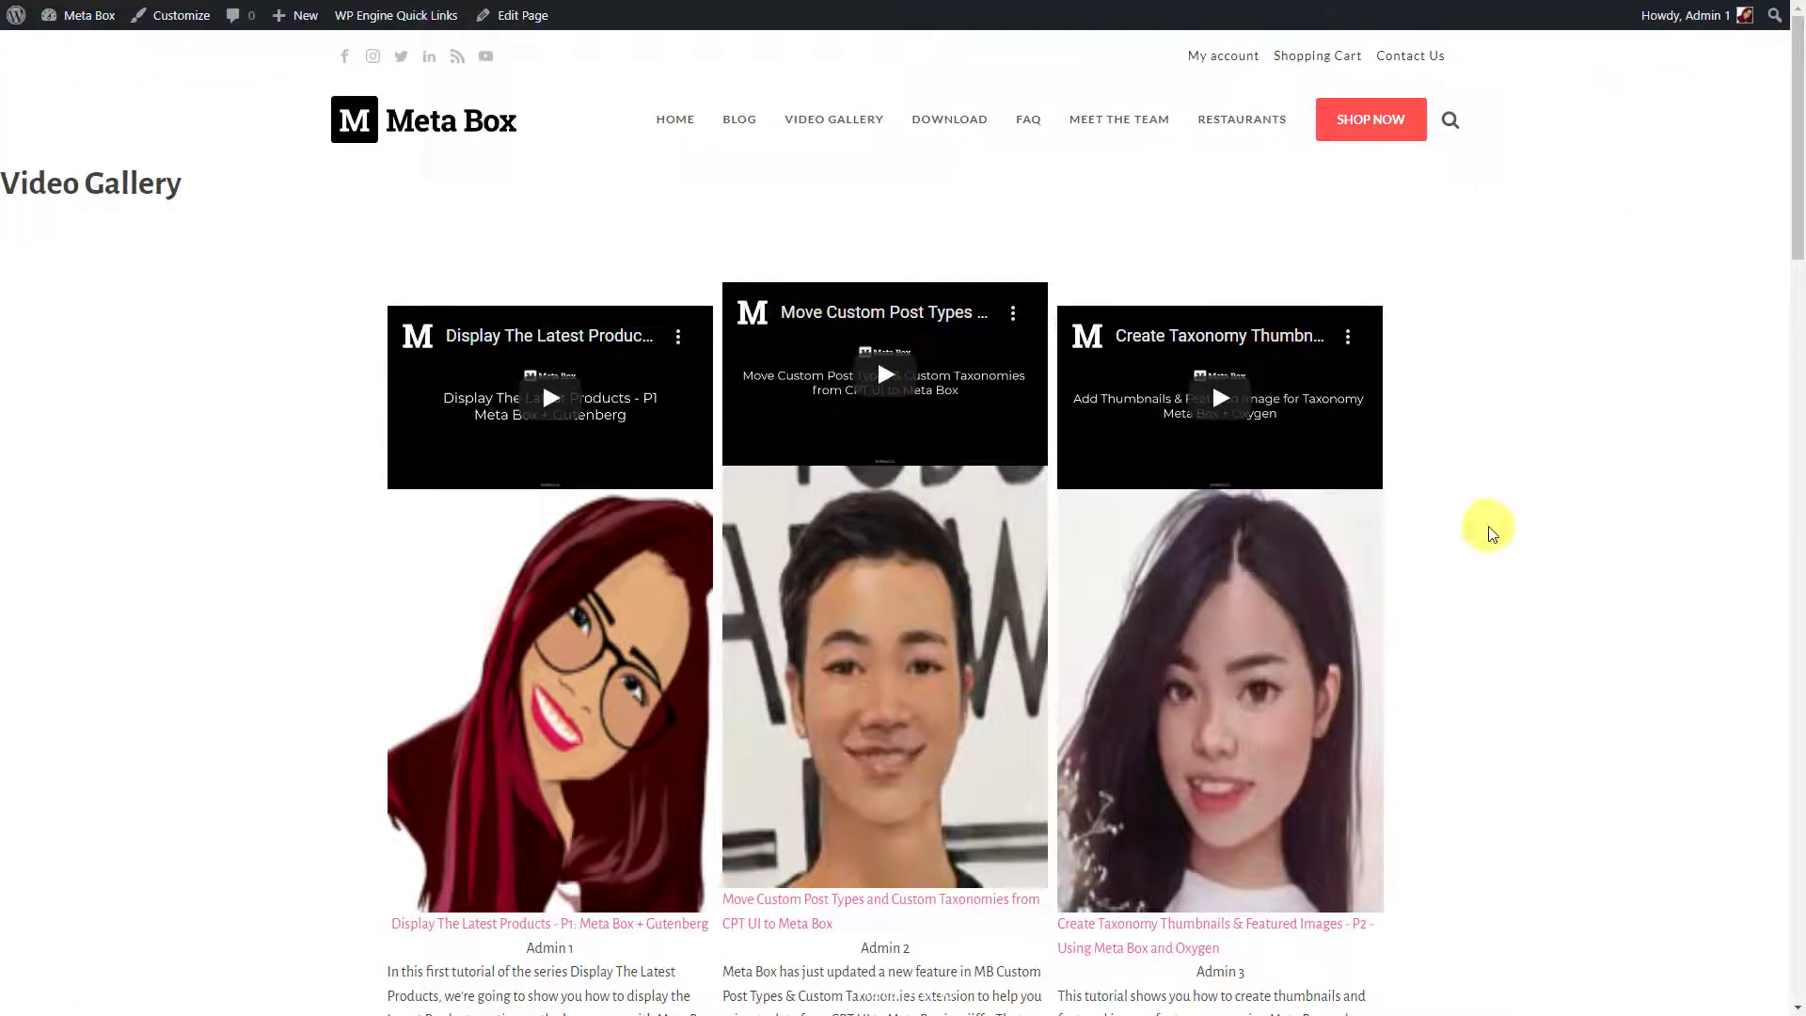
{"action": "scroll", "coordinate": [1486, 545], "scroll_direction": "down", "scroll_amount": 20}
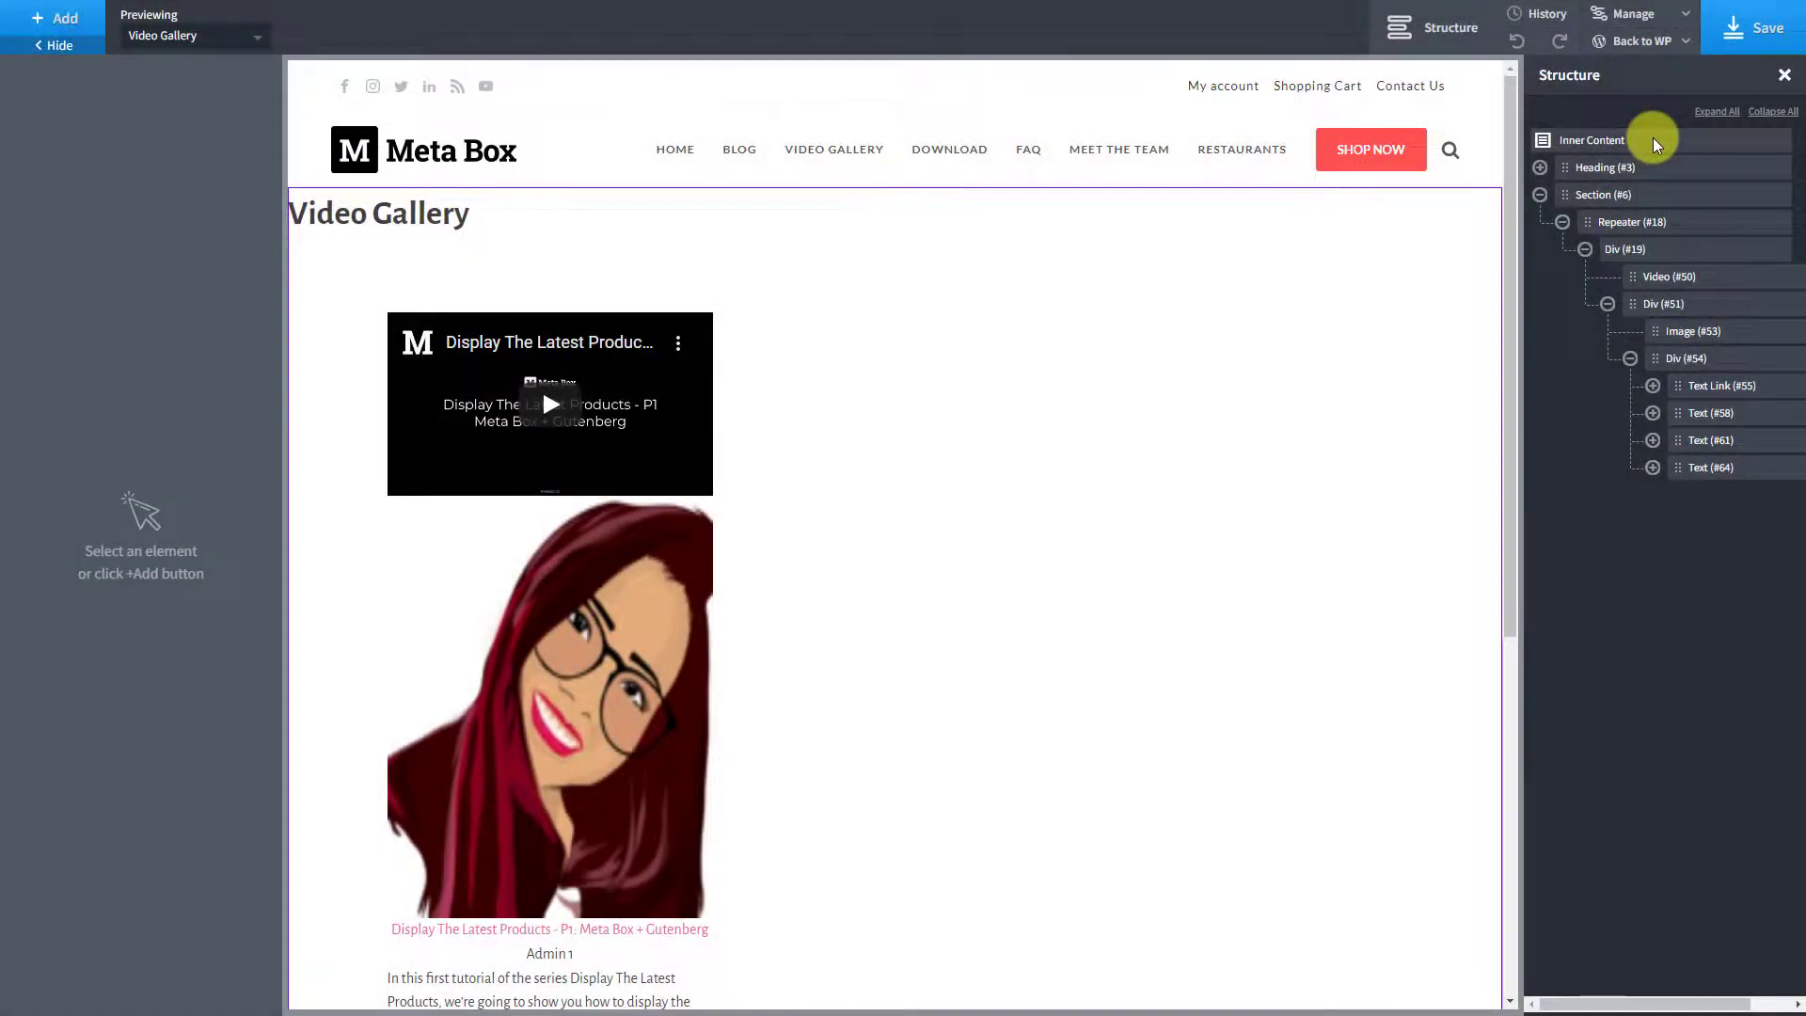
Centre the Video Gallery heading and give it a top margin of 50.
{"action": "left_click", "coordinate": [1660, 170]}
{"action": "left_click", "coordinate": [242, 186]}
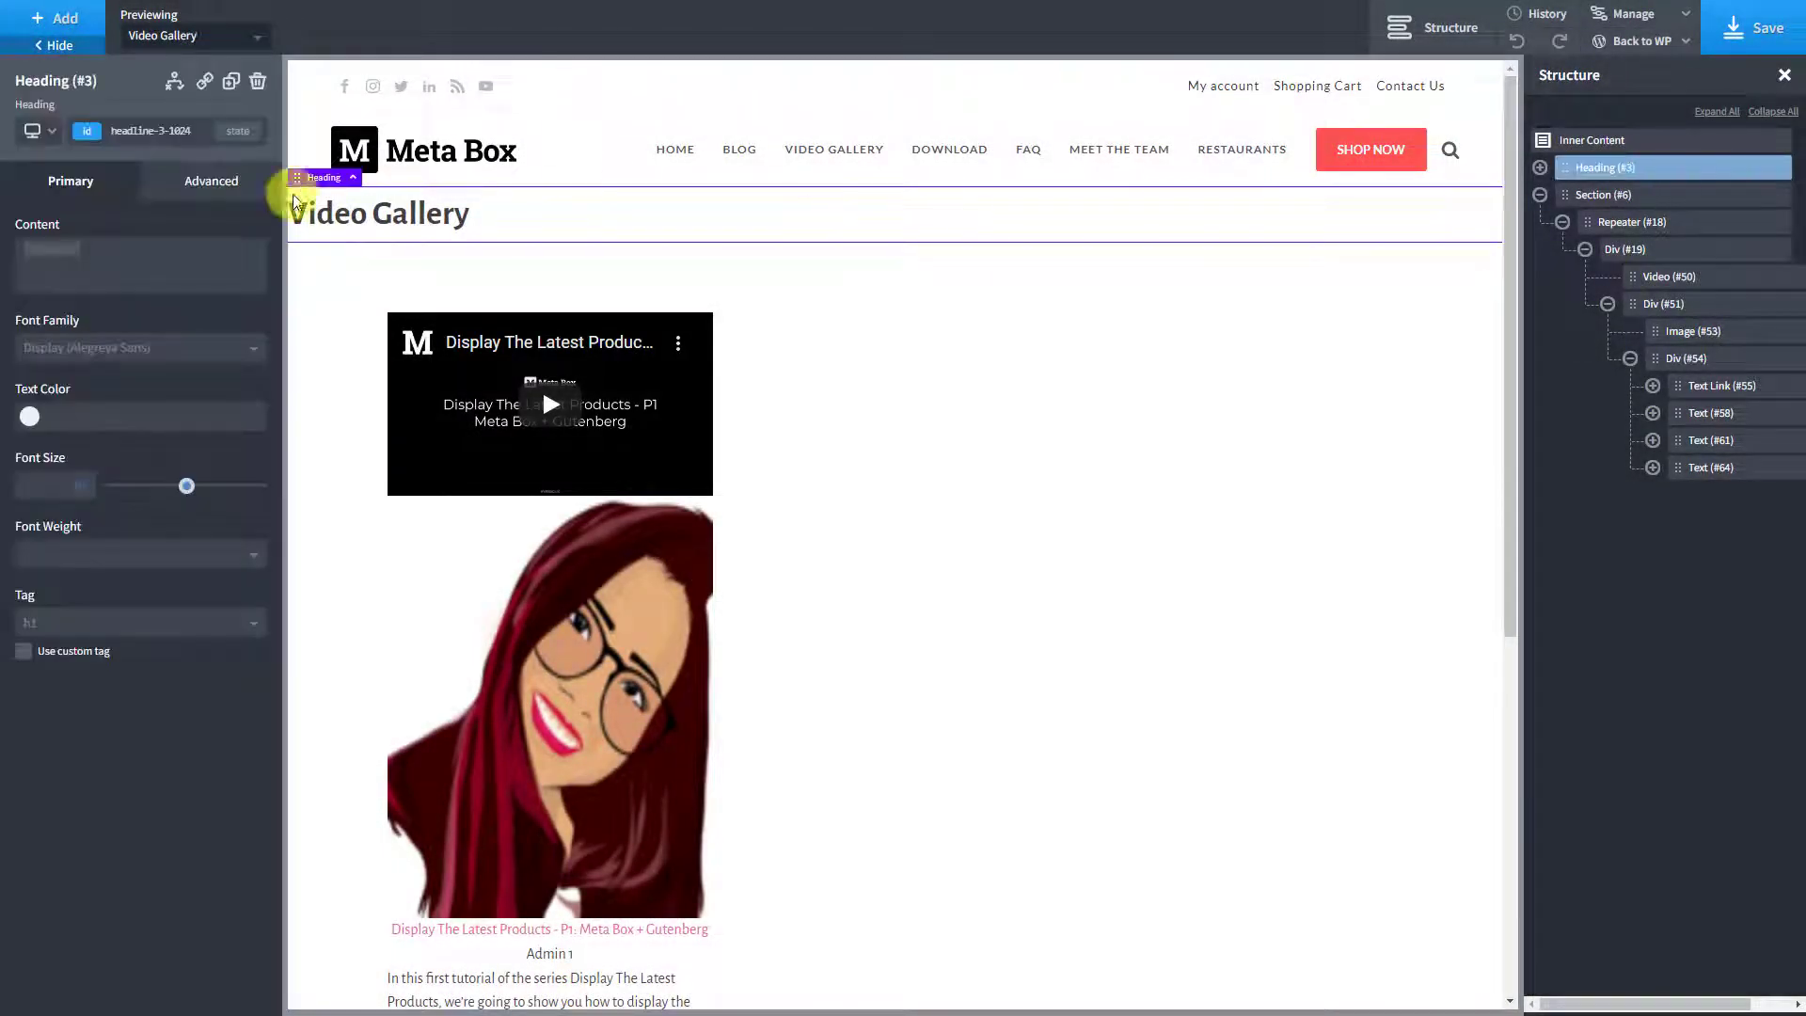
{"action": "left_click", "coordinate": [164, 383]}
{"action": "left_click", "coordinate": [106, 515]}
{"action": "left_click", "coordinate": [30, 222]}
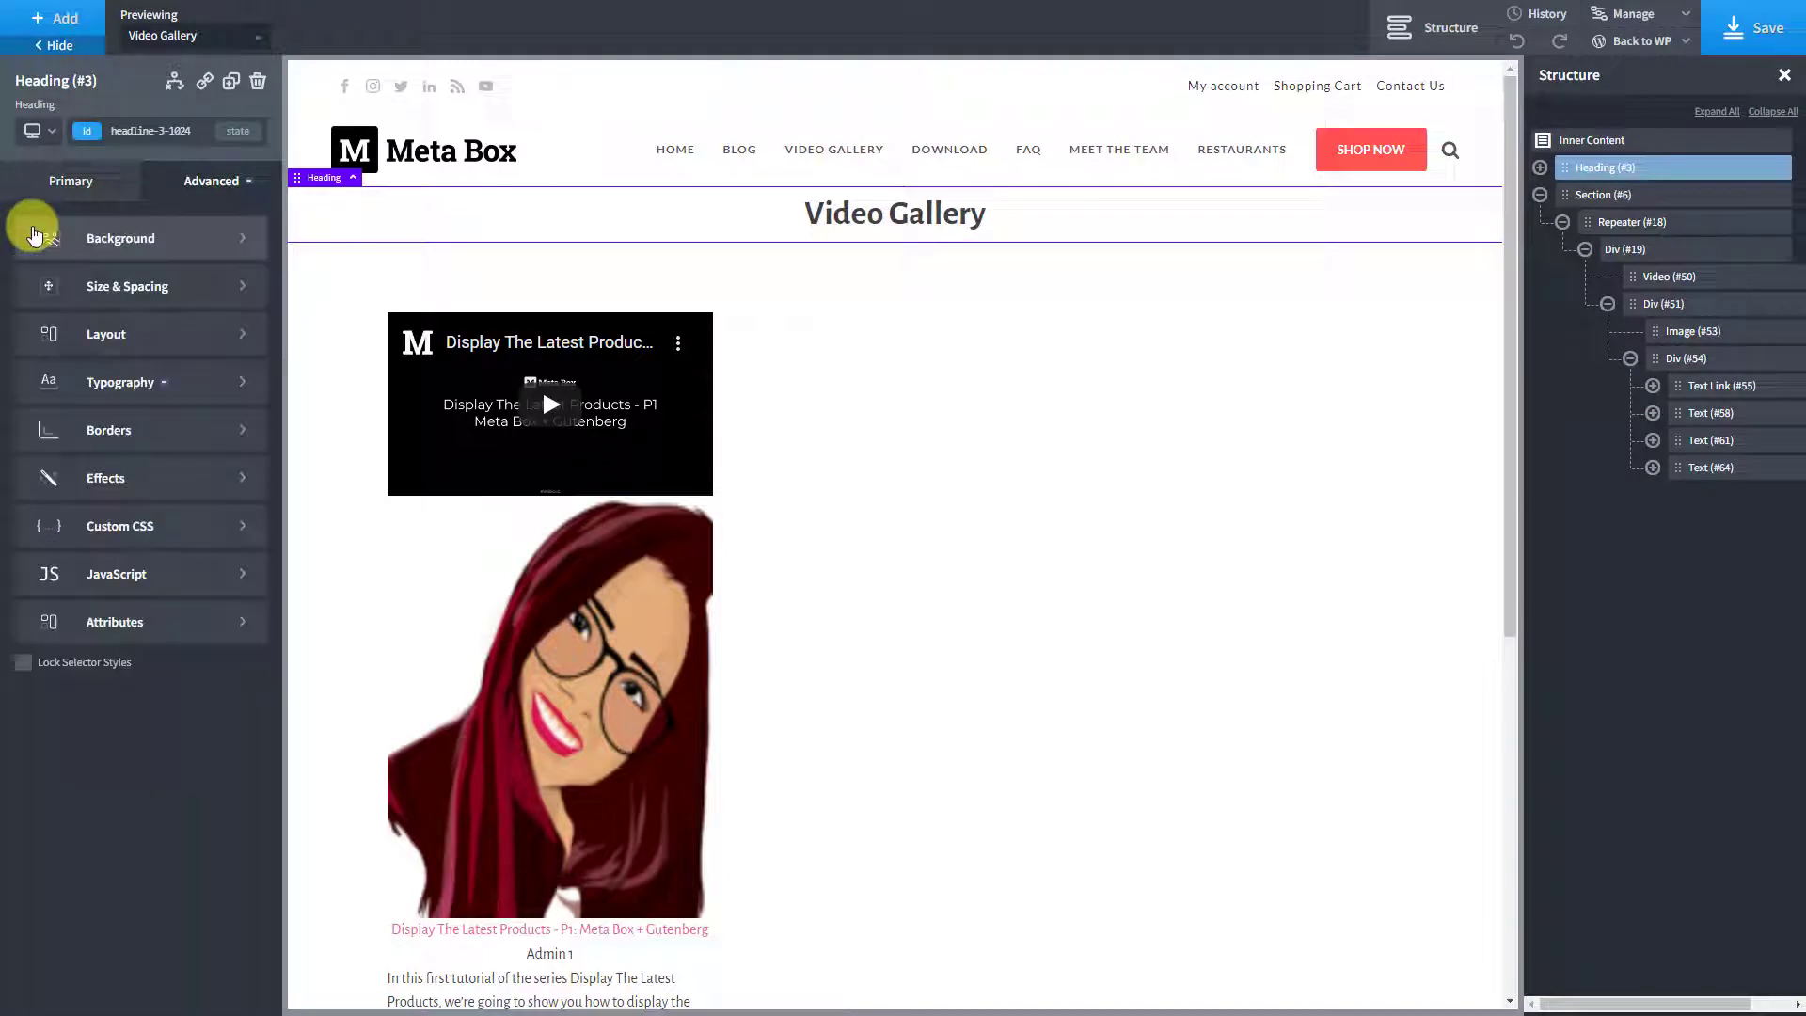
{"action": "left_click", "coordinate": [88, 282]}
{"action": "left_click", "coordinate": [194, 290]}
{"action": "type", "text": "50"}
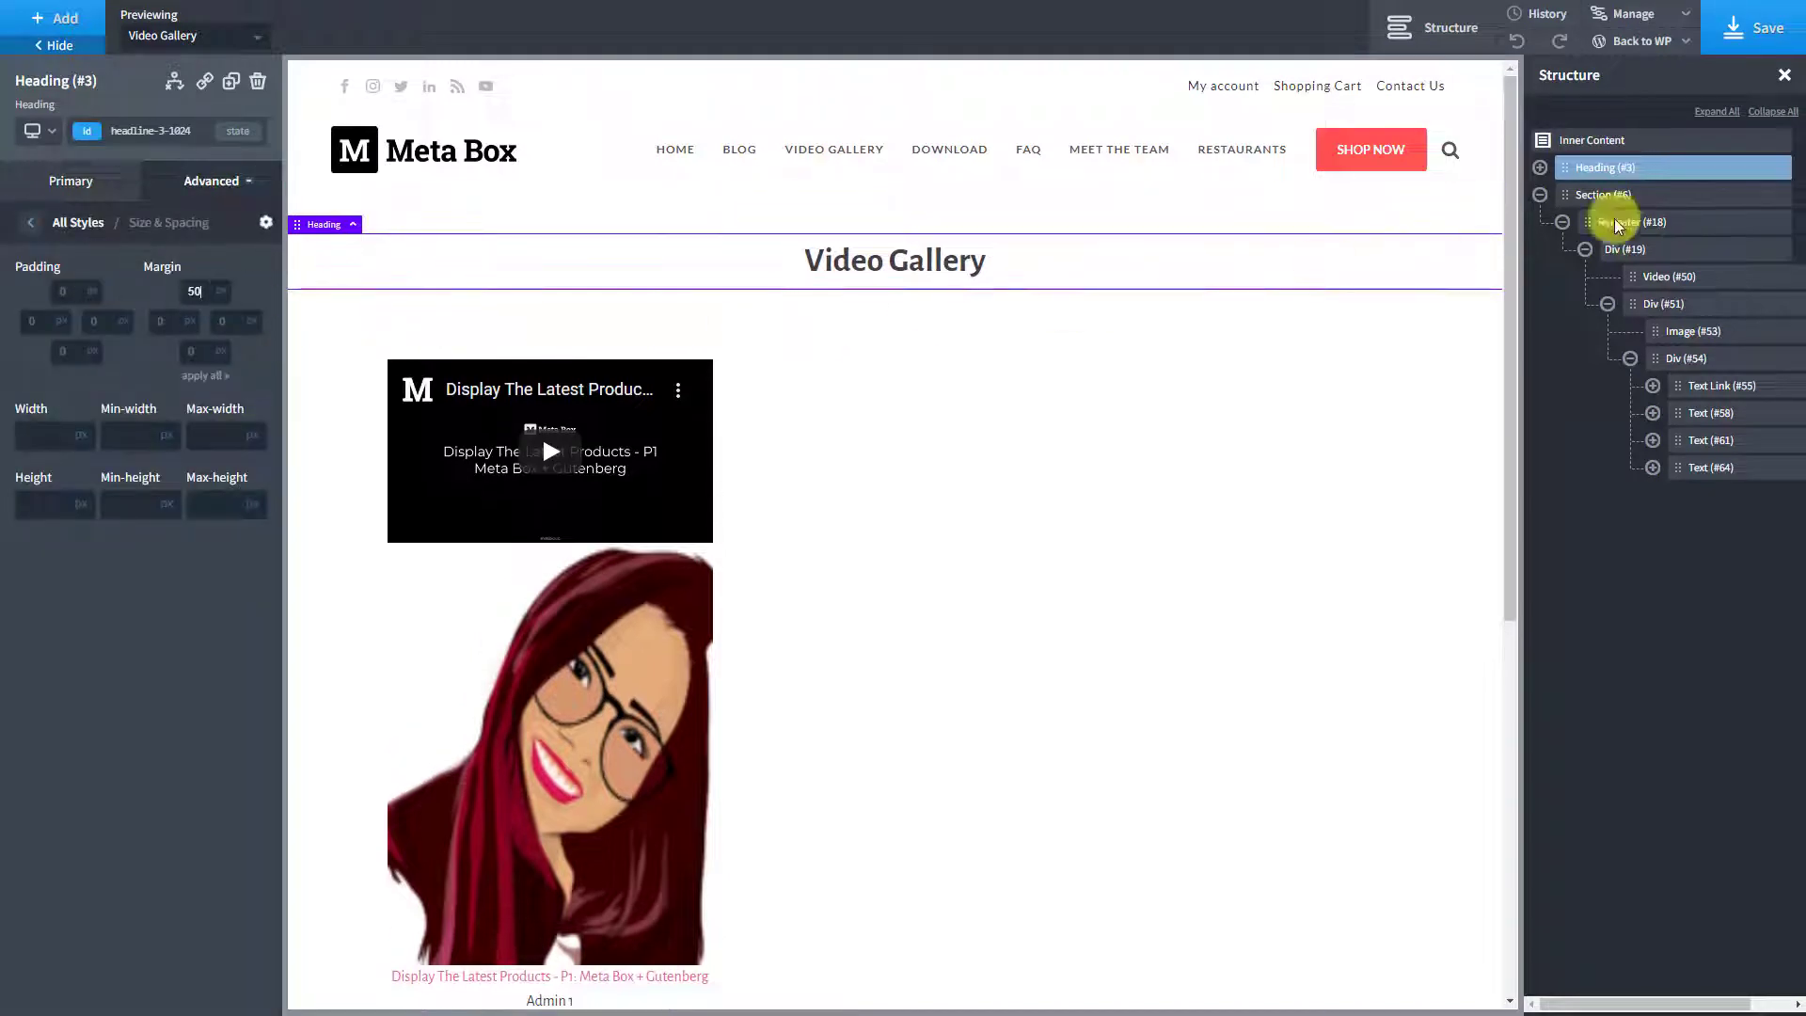
Switch the Repeater to show all posts and lay them out in a flex row.
{"action": "left_click", "coordinate": [1678, 222]}
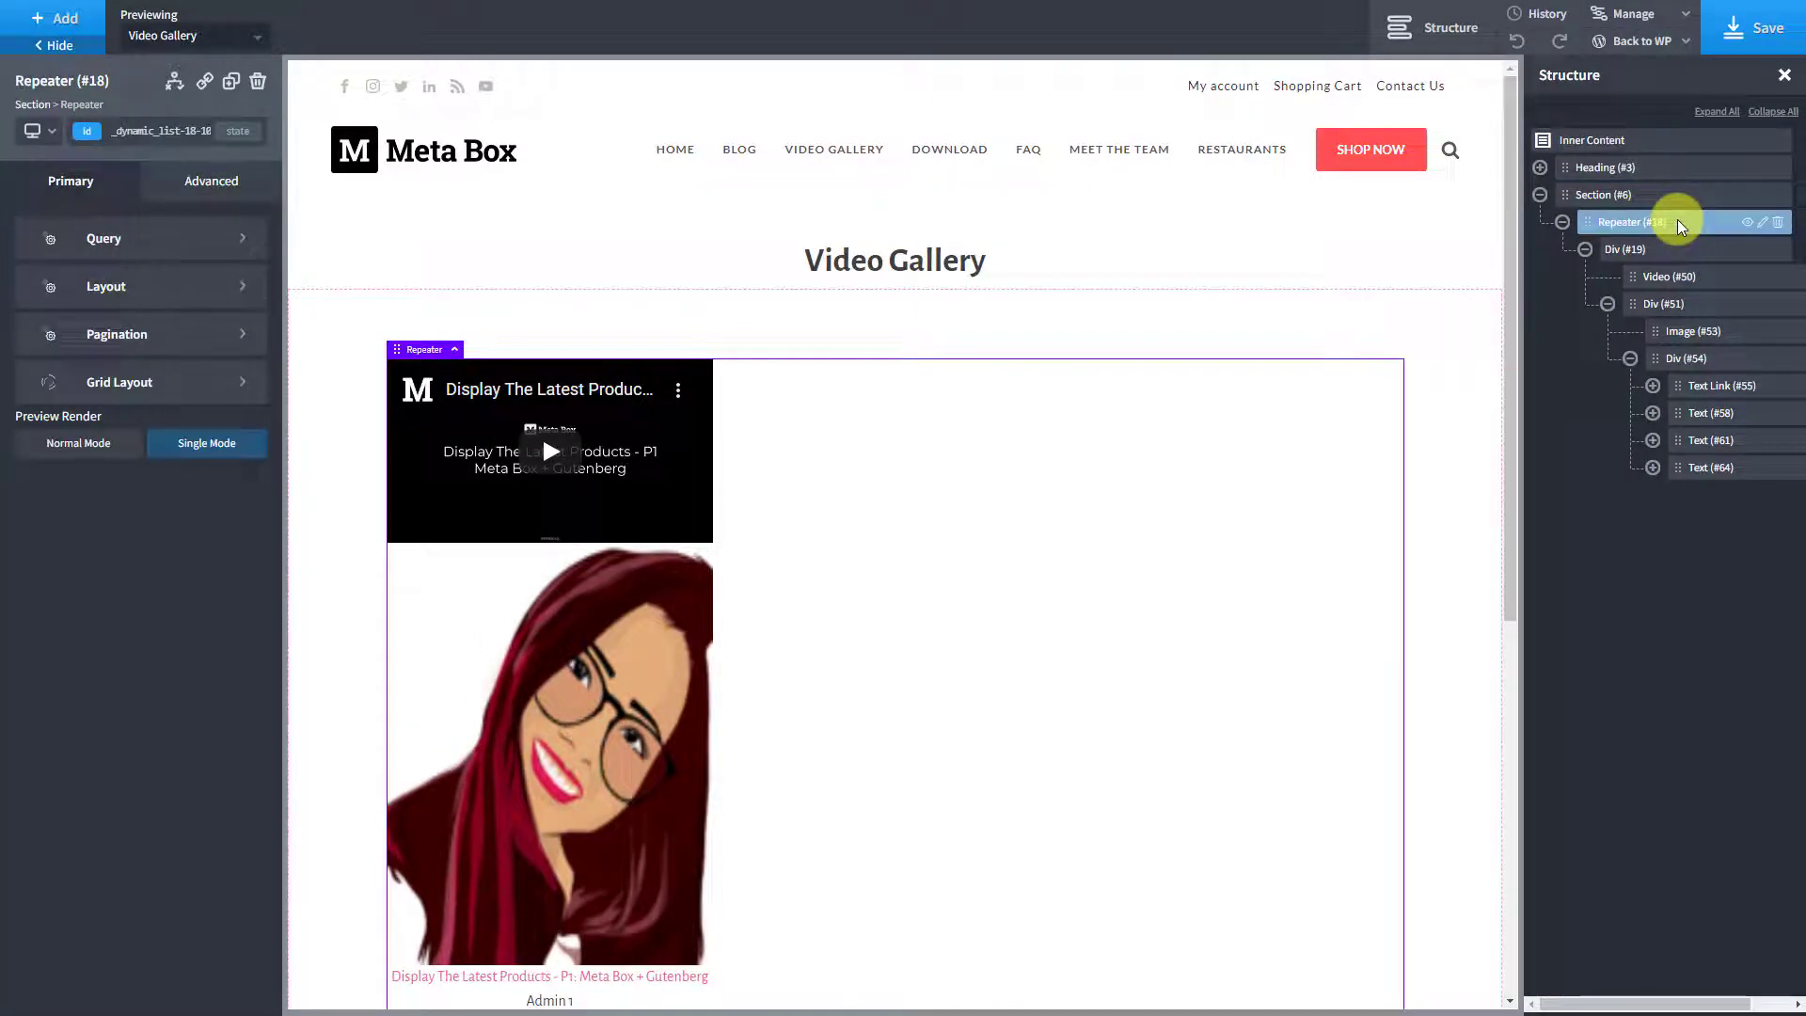
{"action": "left_click", "coordinate": [92, 446]}
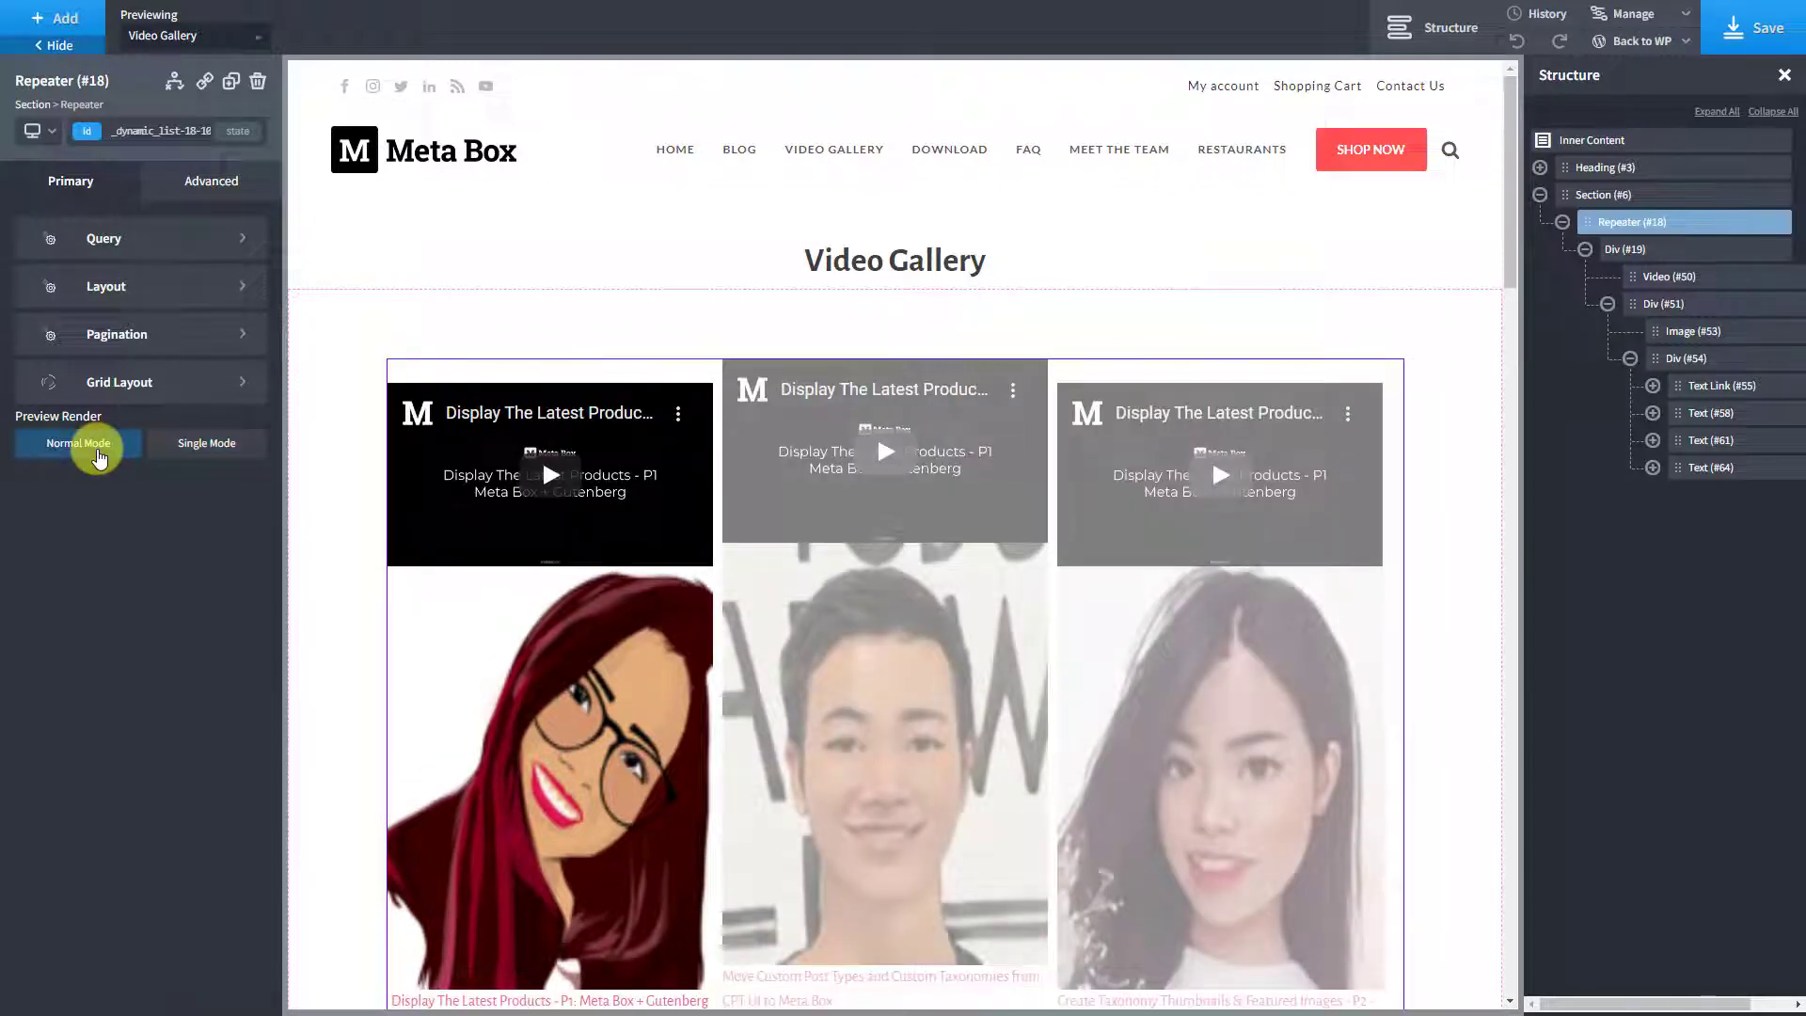
{"action": "left_click", "coordinate": [207, 180]}
{"action": "left_click", "coordinate": [34, 292]}
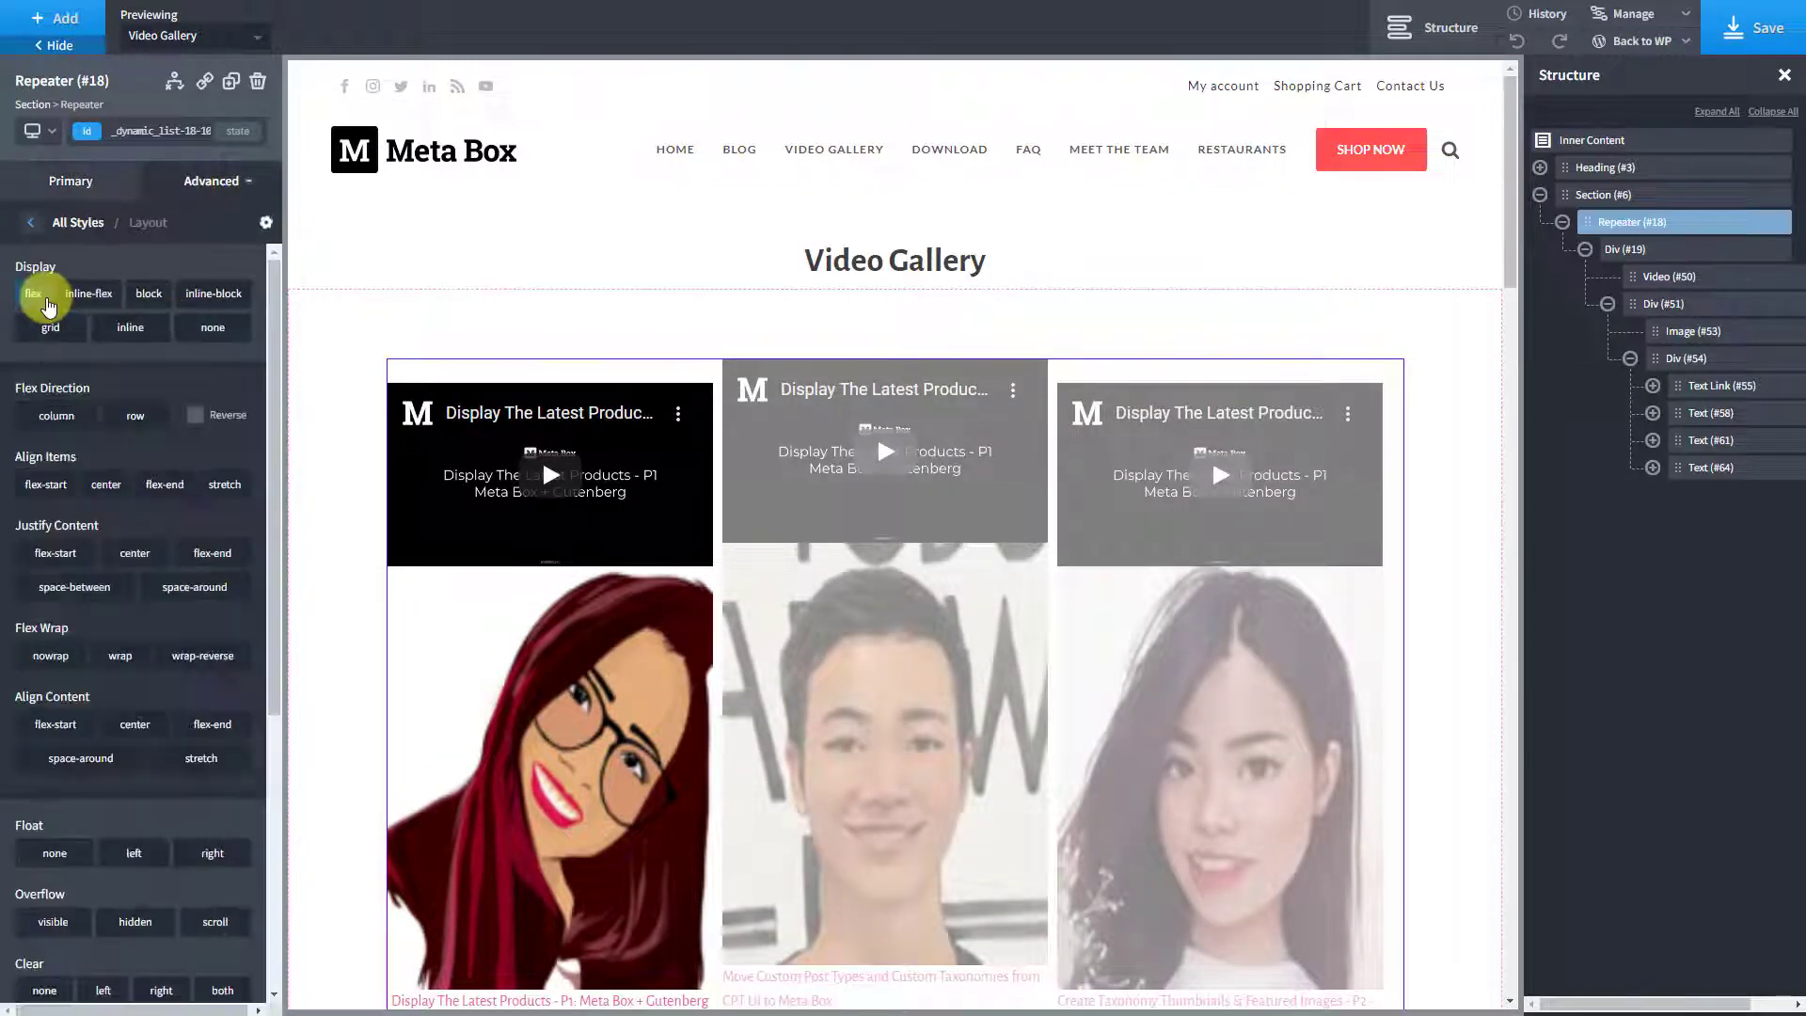
{"action": "left_click", "coordinate": [126, 422]}
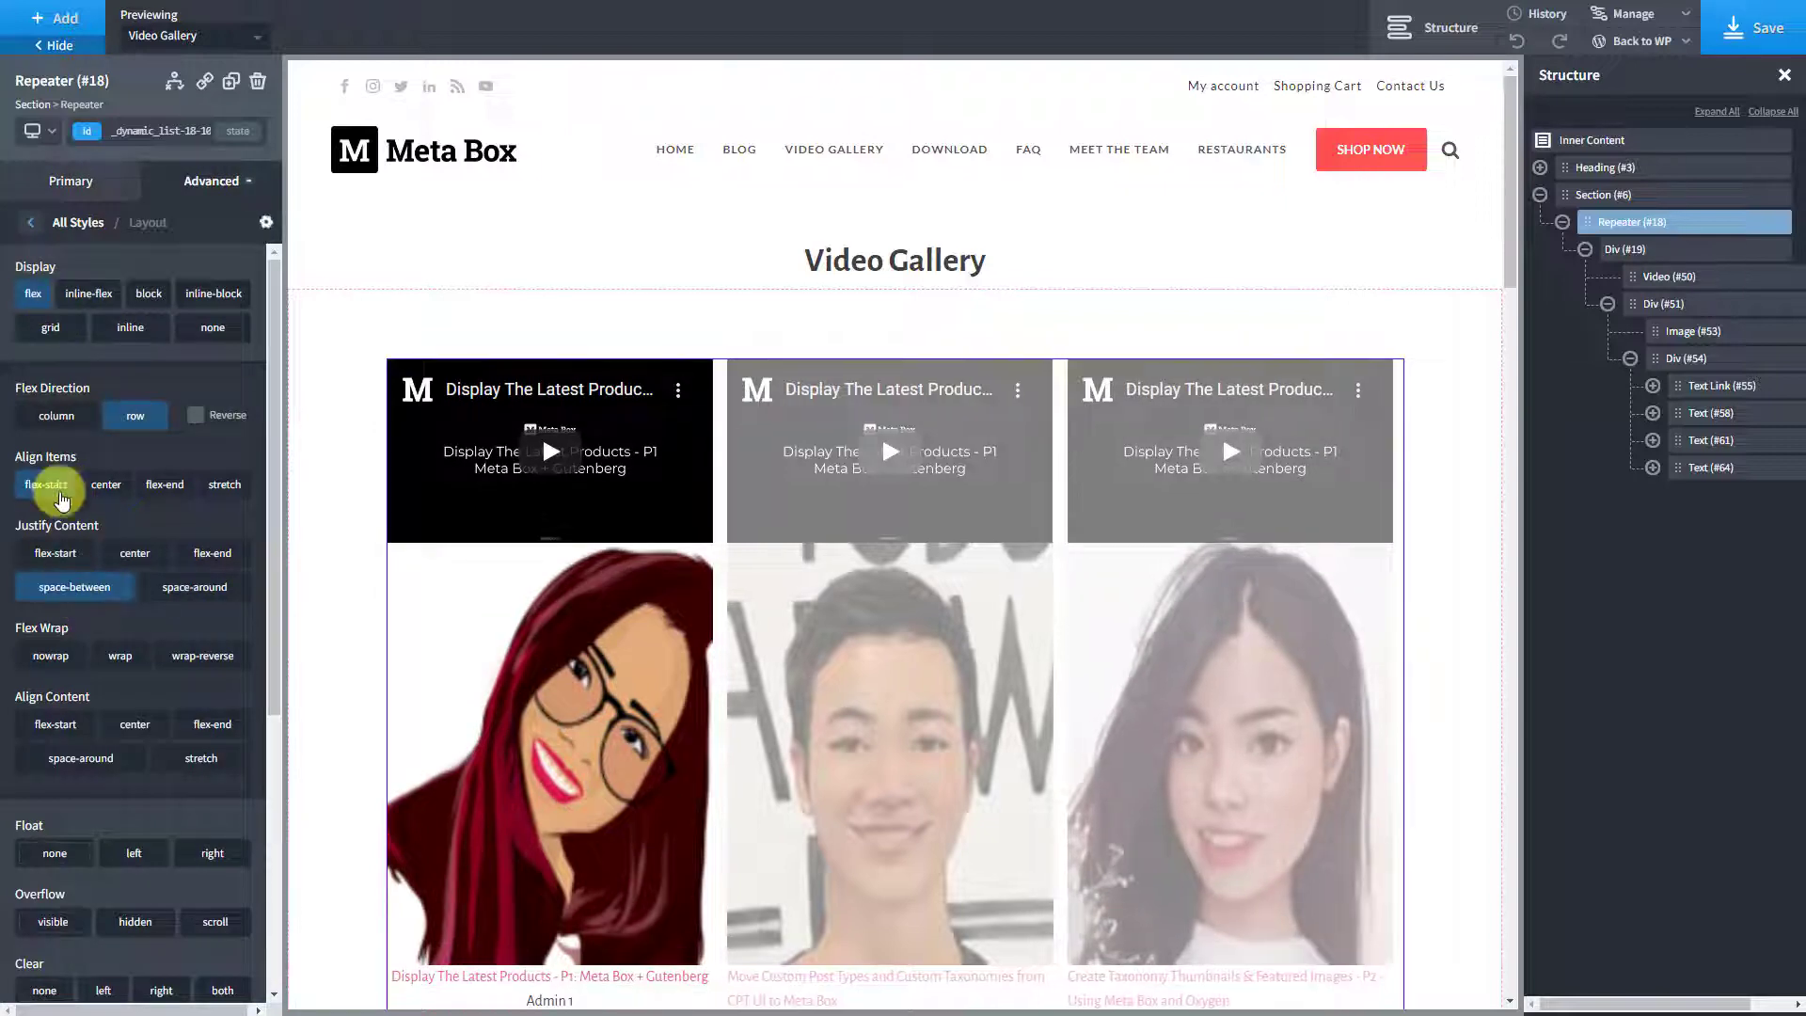
{"action": "left_click", "coordinate": [30, 222]}
{"action": "left_click", "coordinate": [52, 394]}
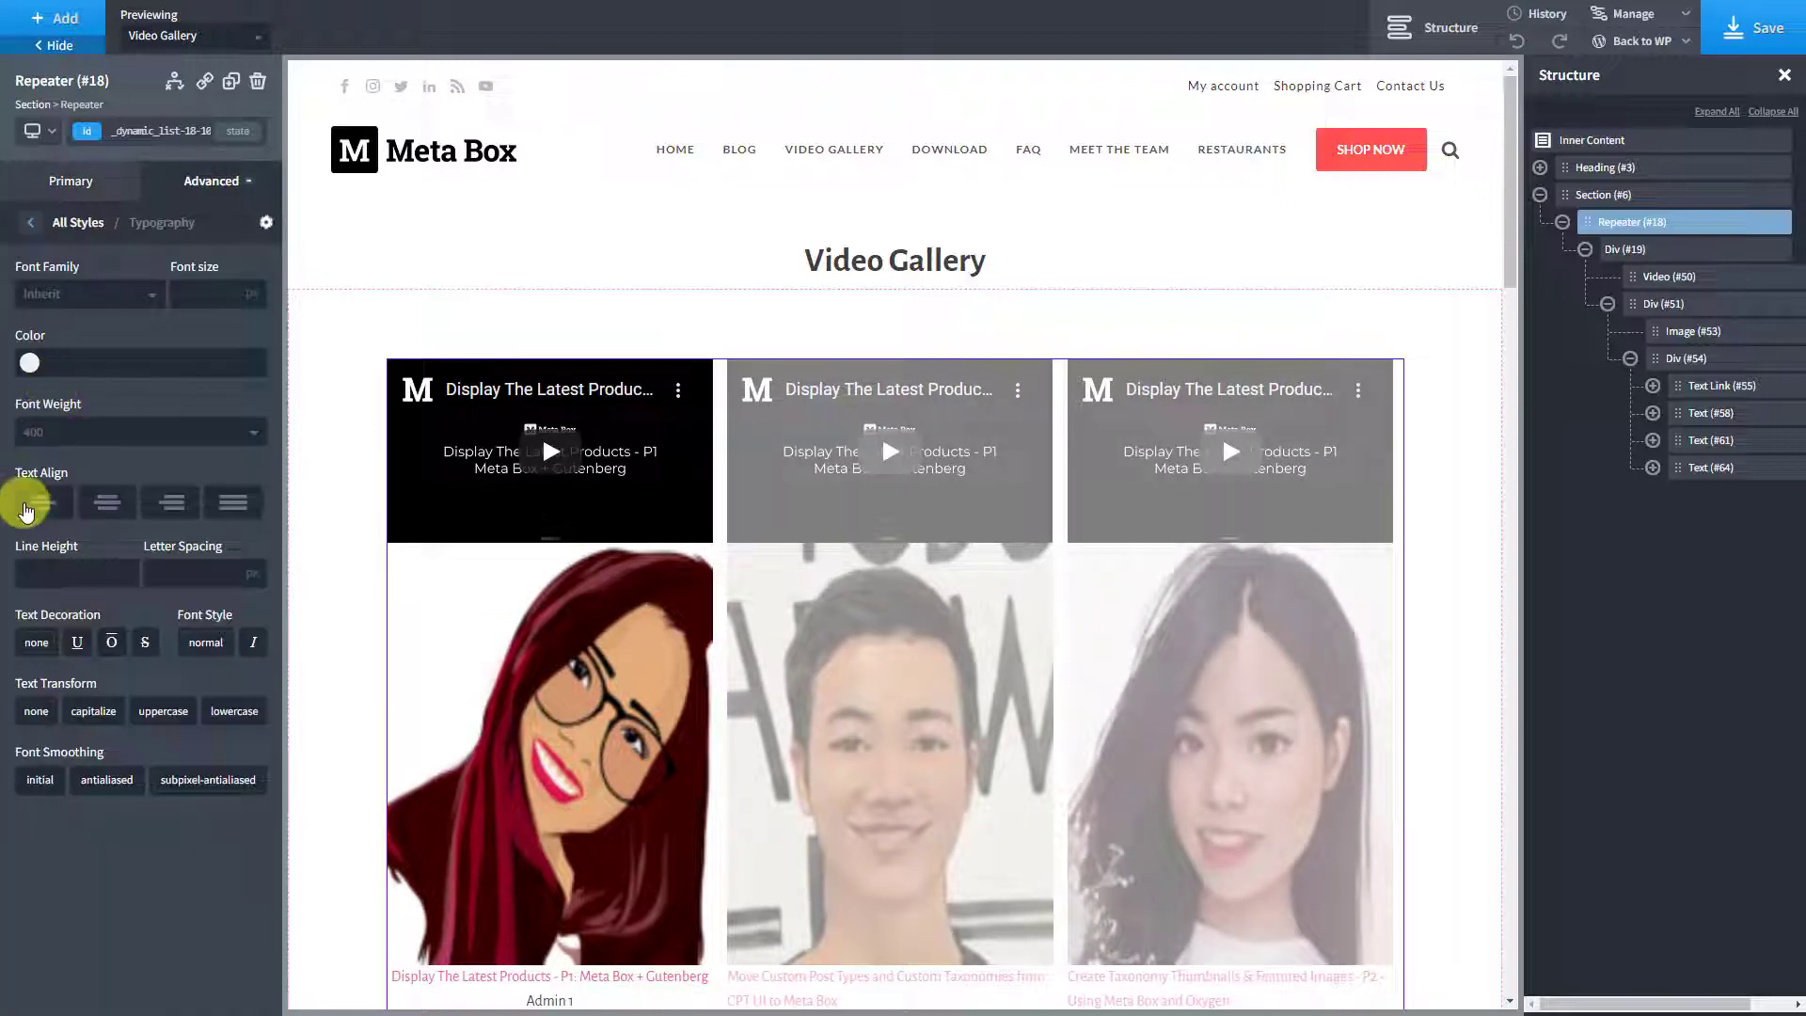
Make the avatar-and-text container a flex row so avatar and text sit side by side.
{"action": "left_click", "coordinate": [1712, 303]}
{"action": "left_click", "coordinate": [210, 180]}
{"action": "left_click", "coordinate": [173, 334]}
{"action": "left_click", "coordinate": [33, 292]}
Size the avatar image to 50×50 with a minimum height of 100.
{"action": "left_click", "coordinate": [1689, 334]}
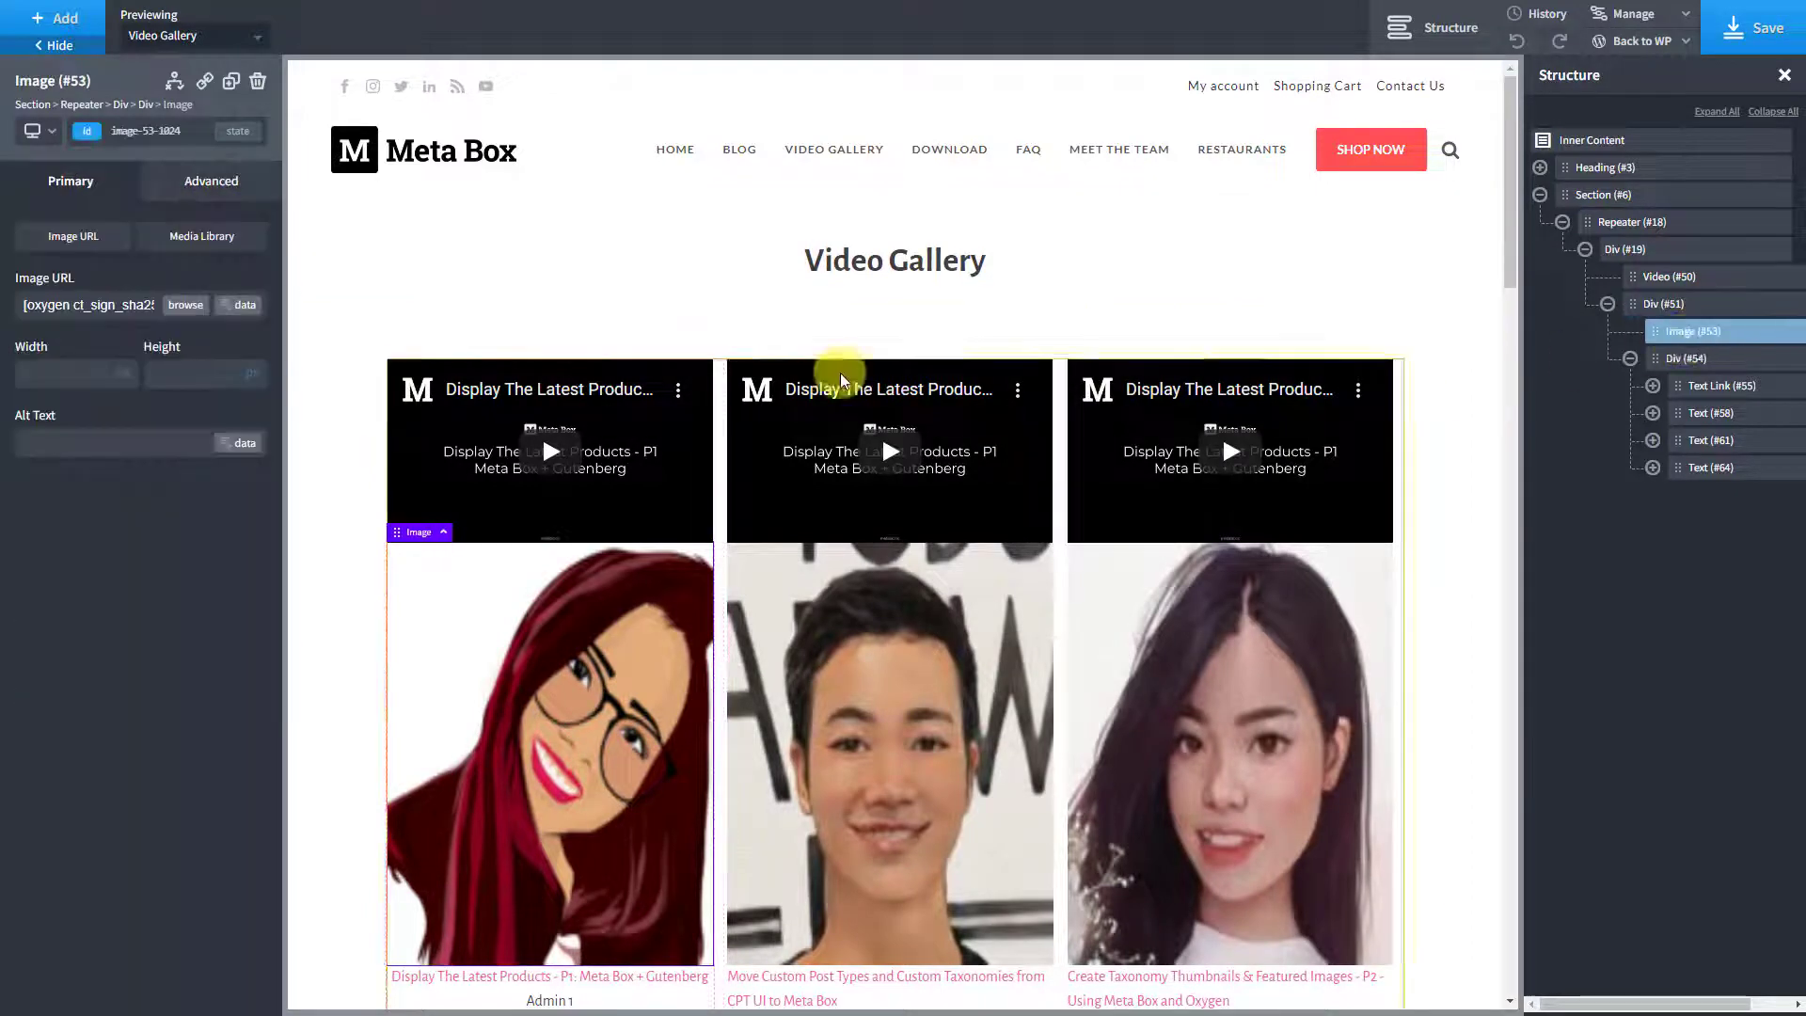
{"action": "left_click", "coordinate": [99, 371]}
{"action": "type", "text": "50"}
{"action": "left_click", "coordinate": [193, 373]}
{"action": "type", "text": "50"}
{"action": "left_click", "coordinate": [233, 189]}
{"action": "left_click", "coordinate": [133, 504]}
{"action": "type", "text": "100"}
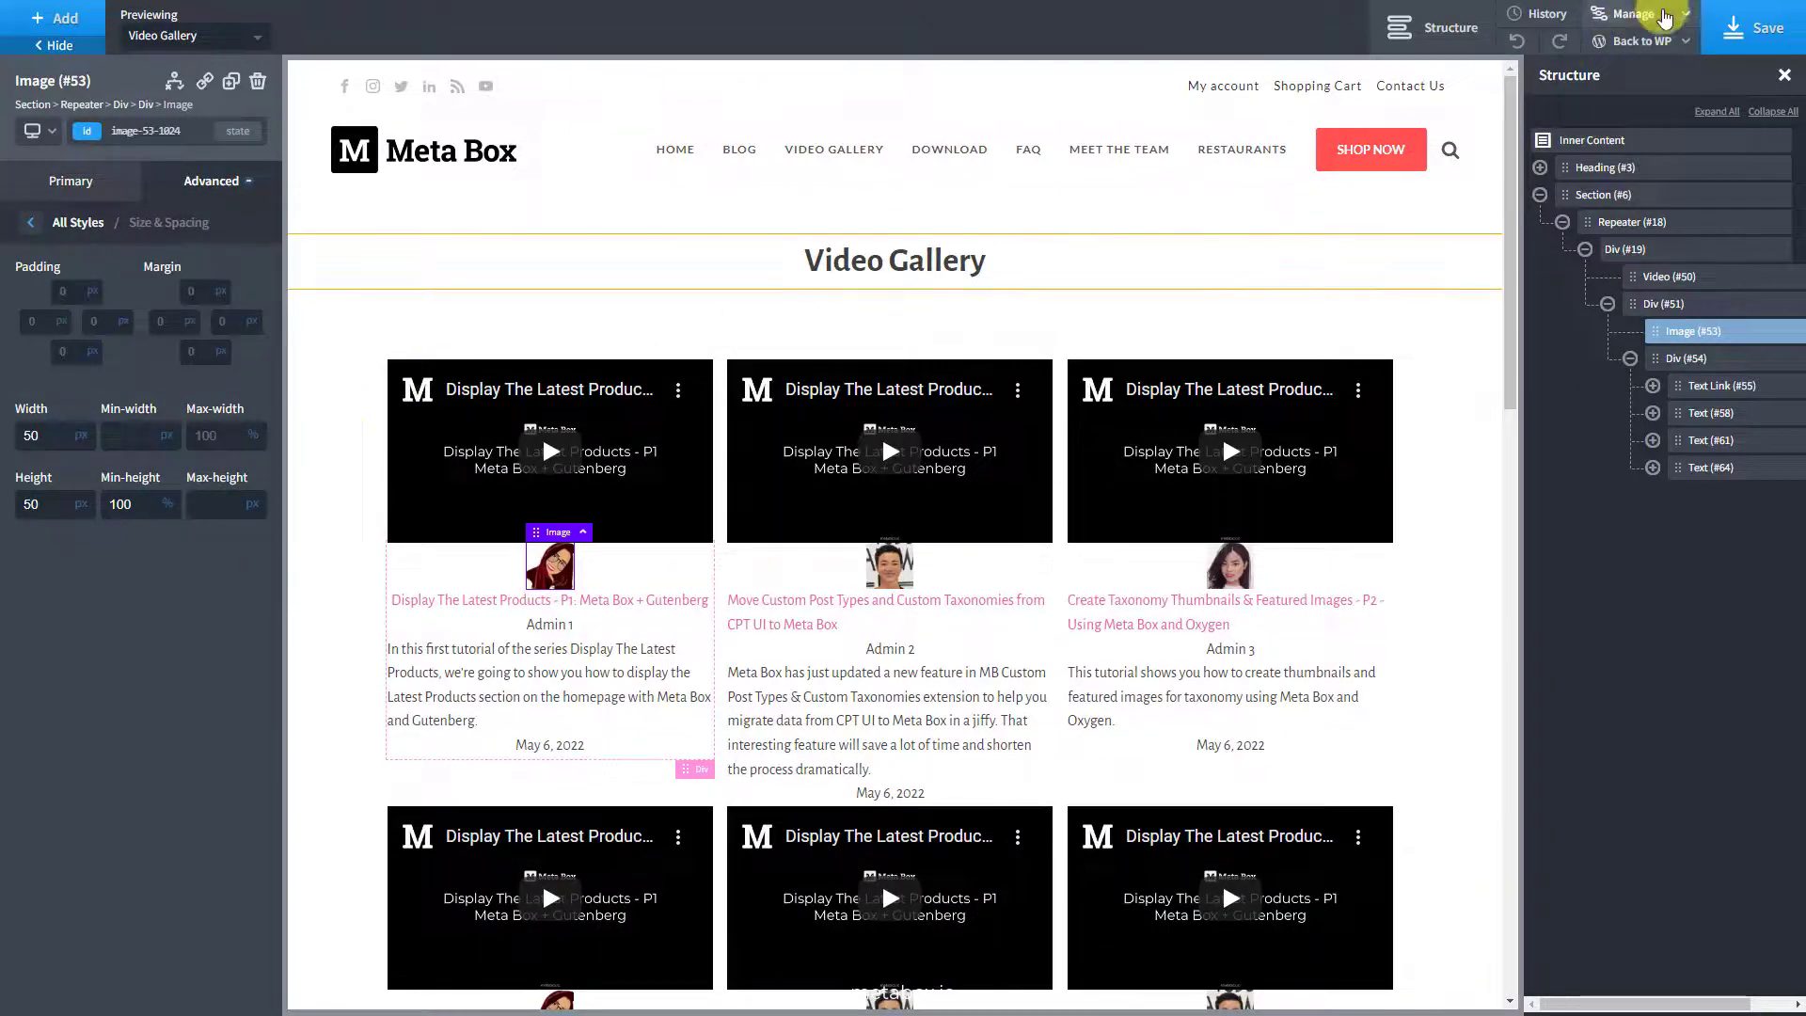
Create a video-gallery stylesheet with the pasted gallery card CSS and save the page.
{"action": "left_click", "coordinate": [1634, 17]}
{"action": "left_click", "coordinate": [1623, 68]}
{"action": "left_click", "coordinate": [1644, 120]}
{"action": "type", "text": "video-gallery"}
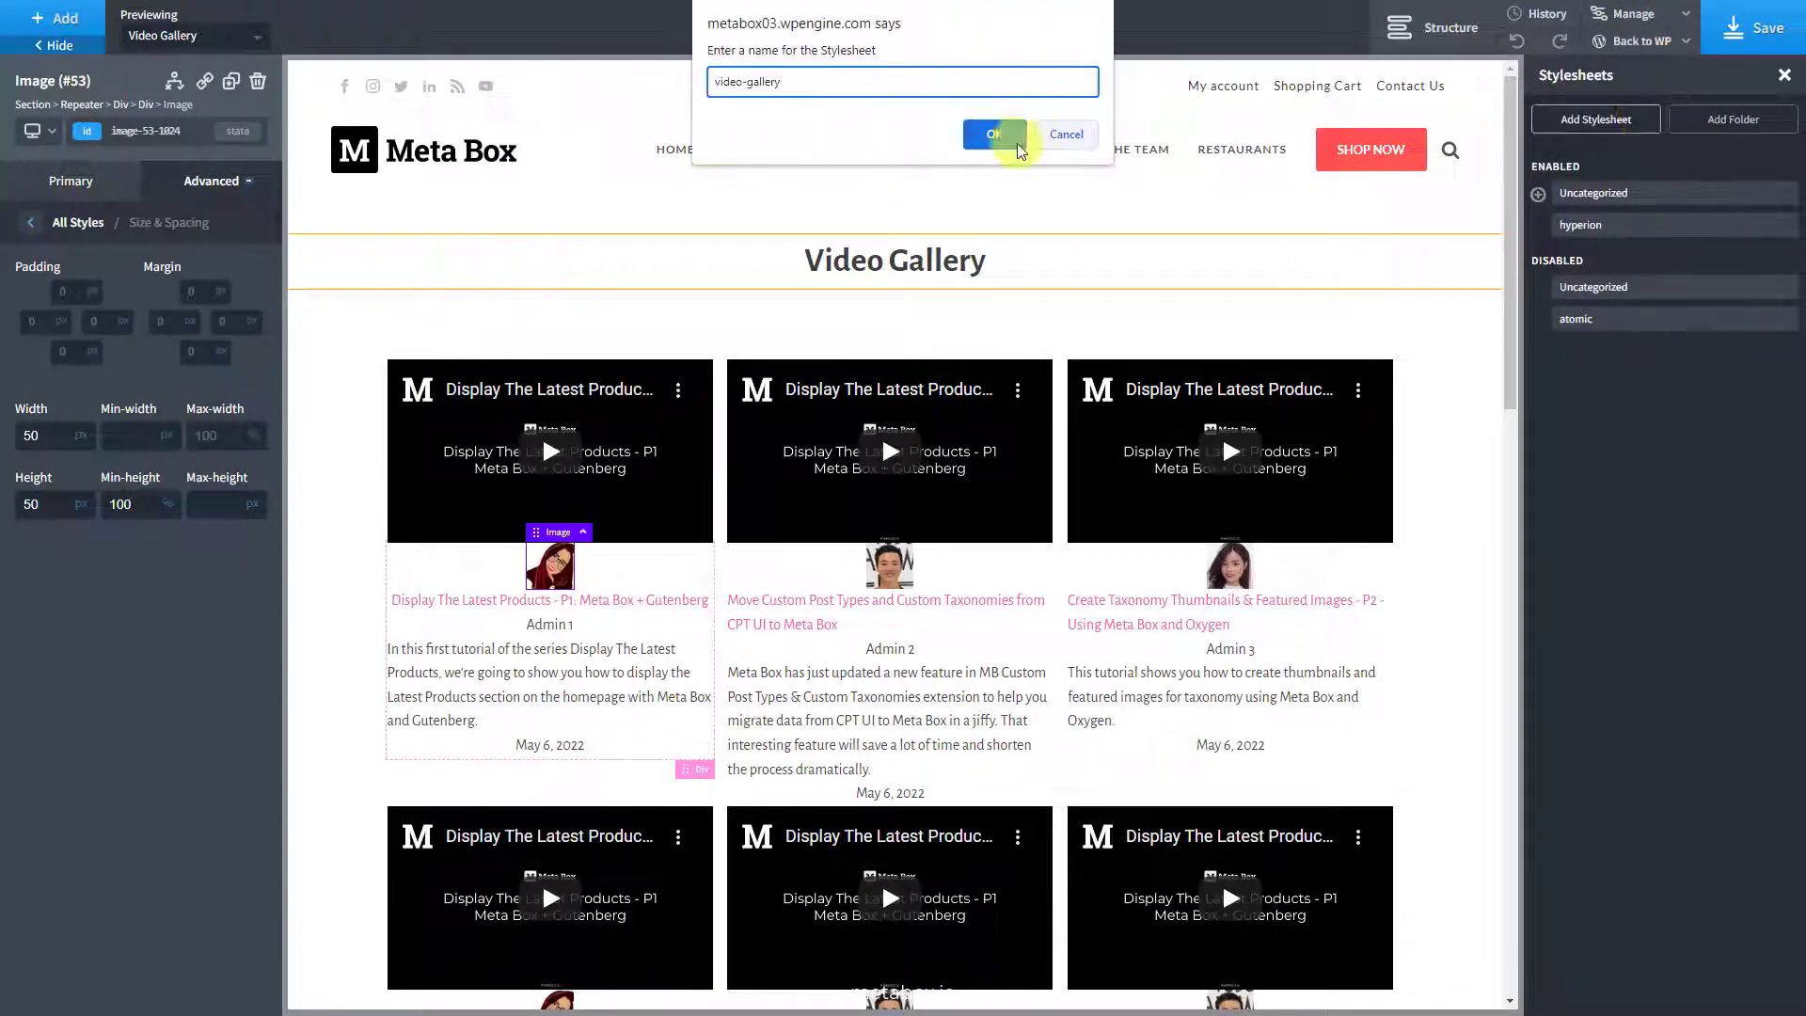
{"action": "left_click", "coordinate": [994, 125]}
{"action": "left_click", "coordinate": [686, 211]}
{"action": "type", "text": ".oxy-stock-content-styles p {display: -webkit-box;     -webkit-line-clamp: 3;     -webkit-box-orient: vertical;     overflow: hidden;     text-overflow: ellipsis; } .author-infor {display: flex;flex-direction: row;align-items: flex-start !important ;padding: 10px 0;}  .author-infor img {border-radius: 50%;}  .author-infor a {color: #000;font-weight: 700;text-align: left !important;} .author-name {     display: inline-block;     width: 100%; } .date {     display: block;     width: 100%; } .video-infor {     padding: 0 10px; } .video-box:hover {transition: all 1s ease-out;transform: scale(1.1);position: relative;z-index: 1;} .video-box {     margin-bottom: 10px !important; }"}
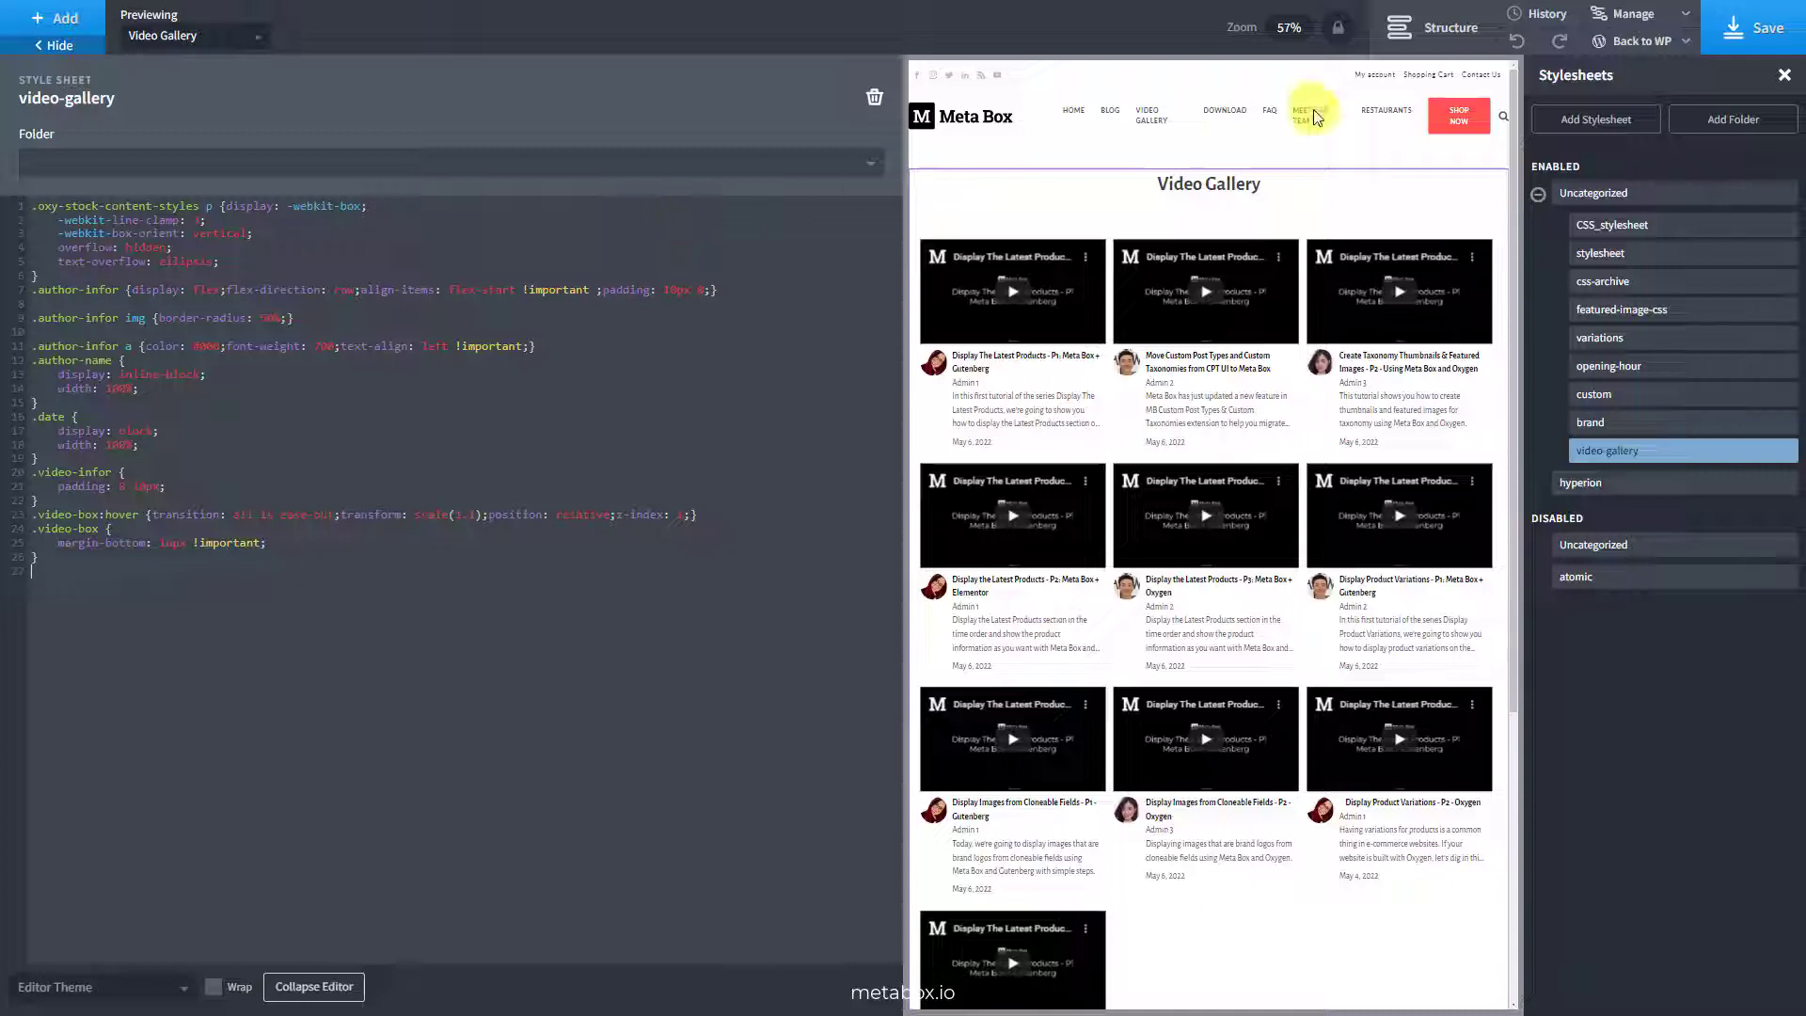
{"action": "left_click", "coordinate": [1750, 28]}
{"action": "left_click", "coordinate": [1685, 40]}
{"action": "left_click", "coordinate": [1666, 106]}
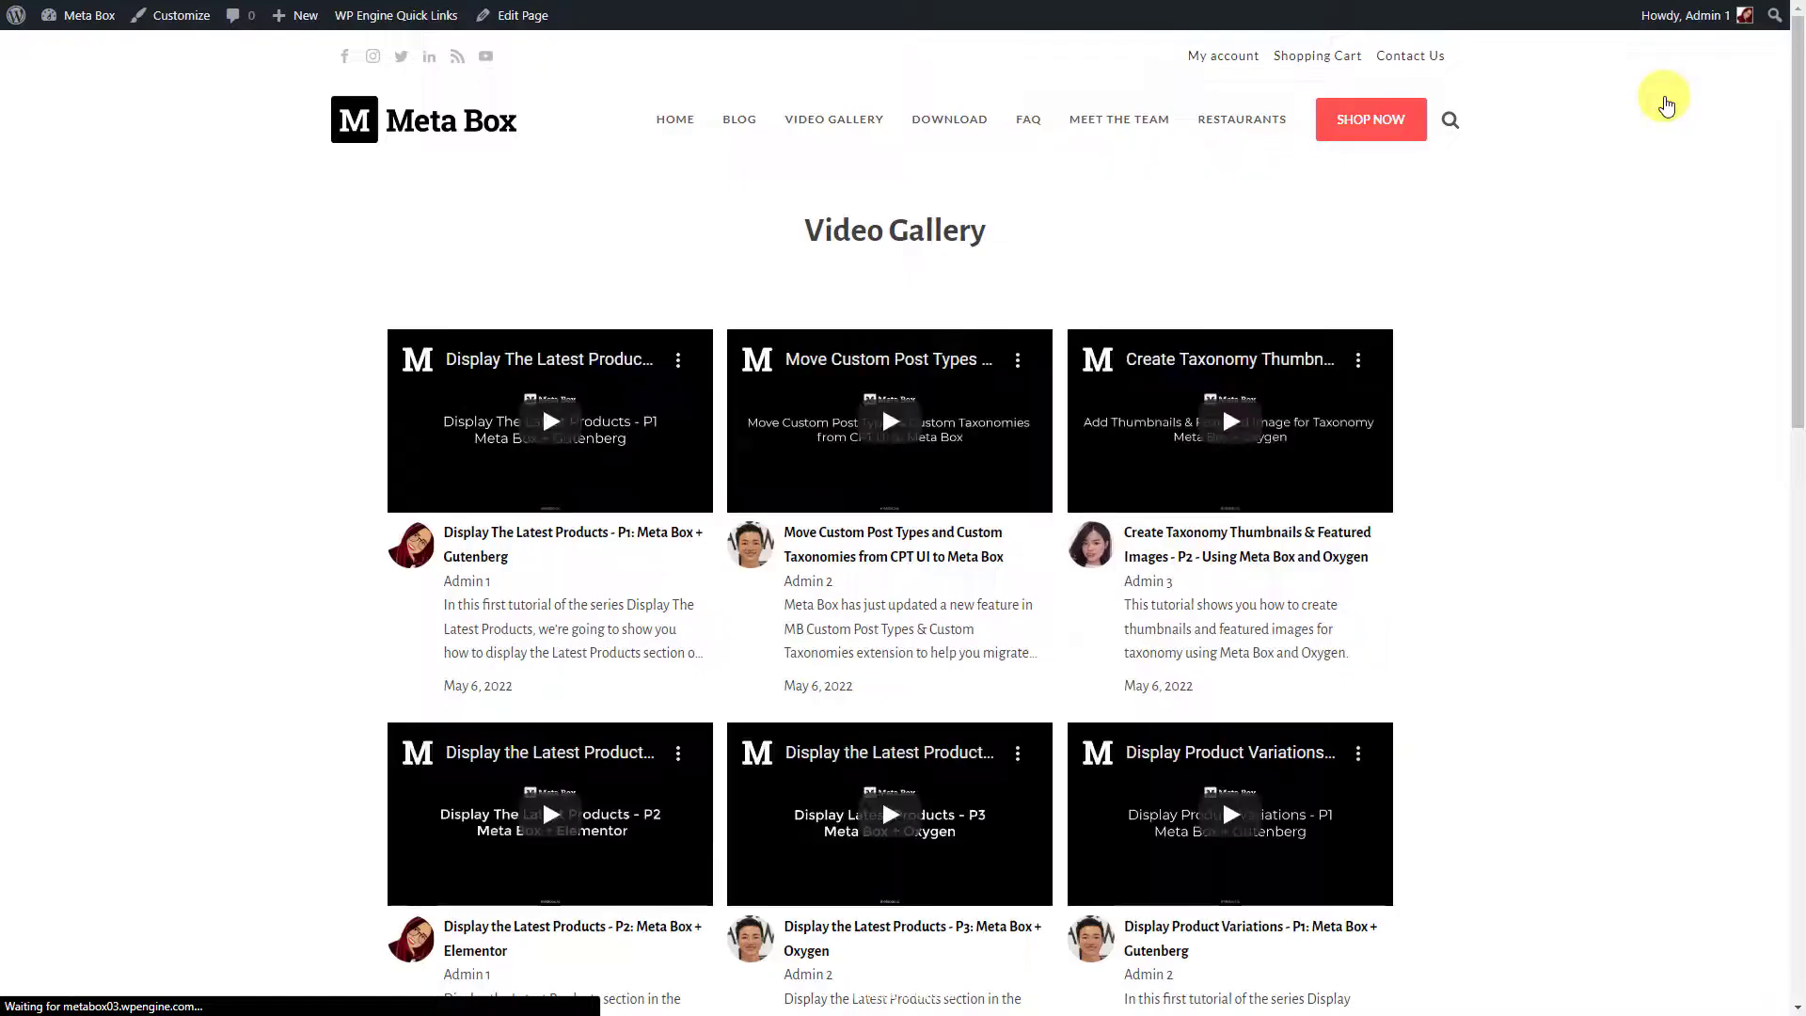
{"action": "scroll", "coordinate": [1547, 564], "scroll_direction": "down", "scroll_amount": 10}
{"action": "scroll", "coordinate": [1538, 600], "scroll_direction": "up", "scroll_amount": 10}
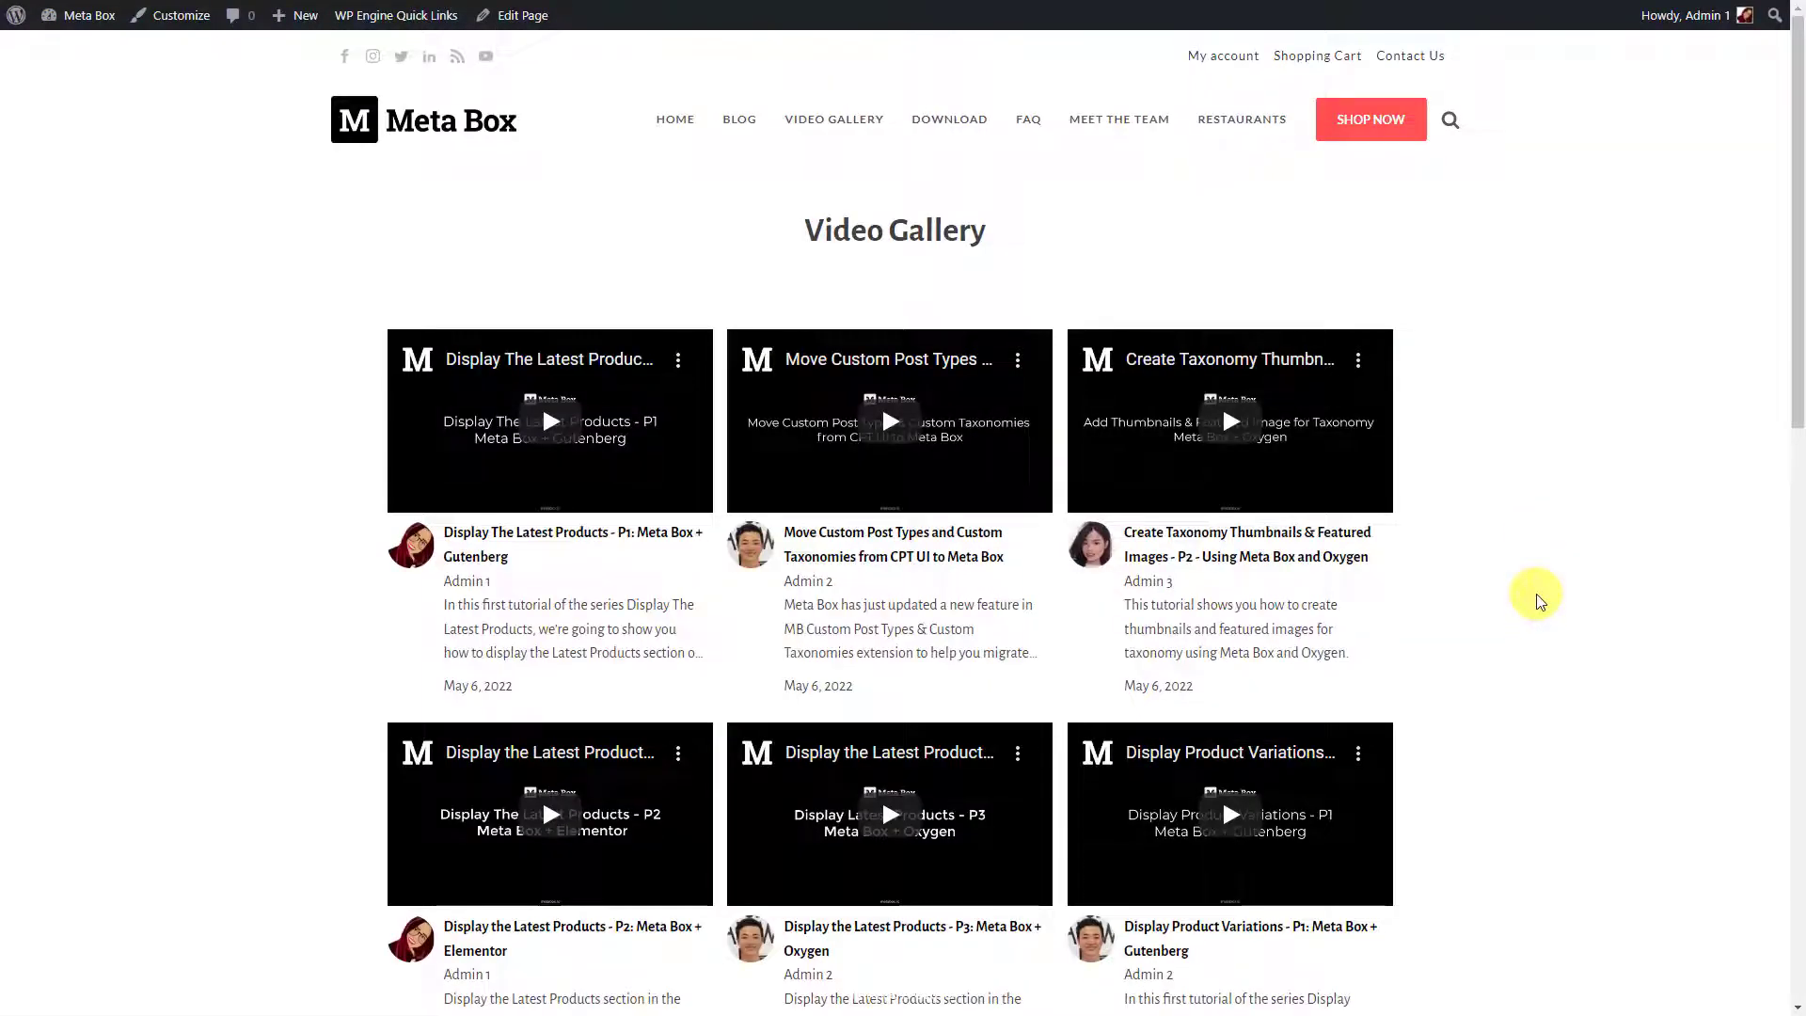